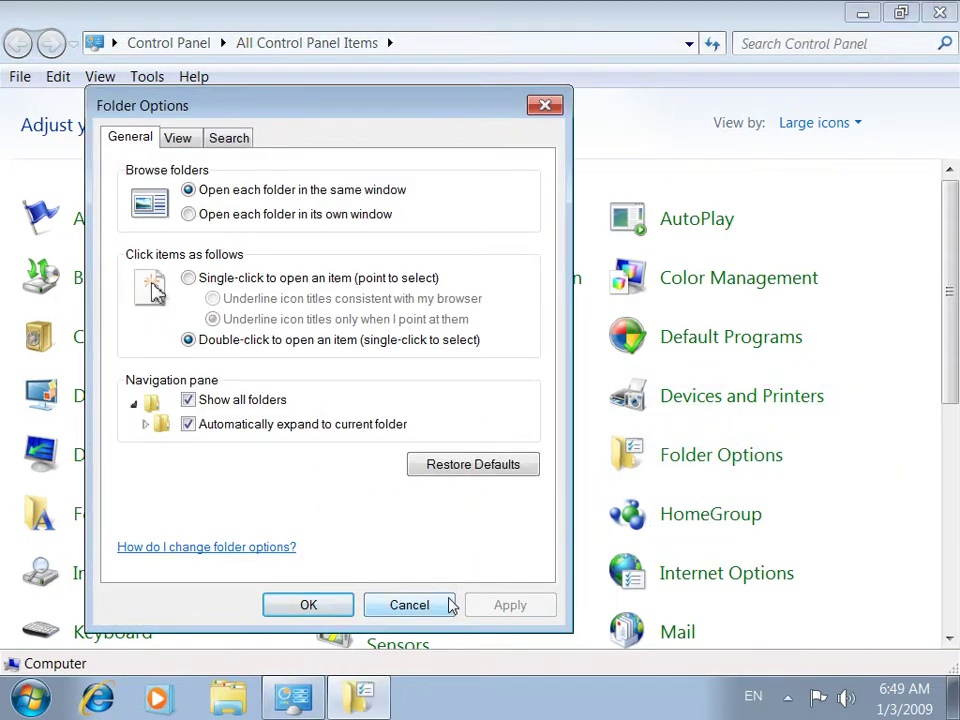
Review the View and General settings in Folder Options, then close the dialog and the Control Panel
click(183, 140)
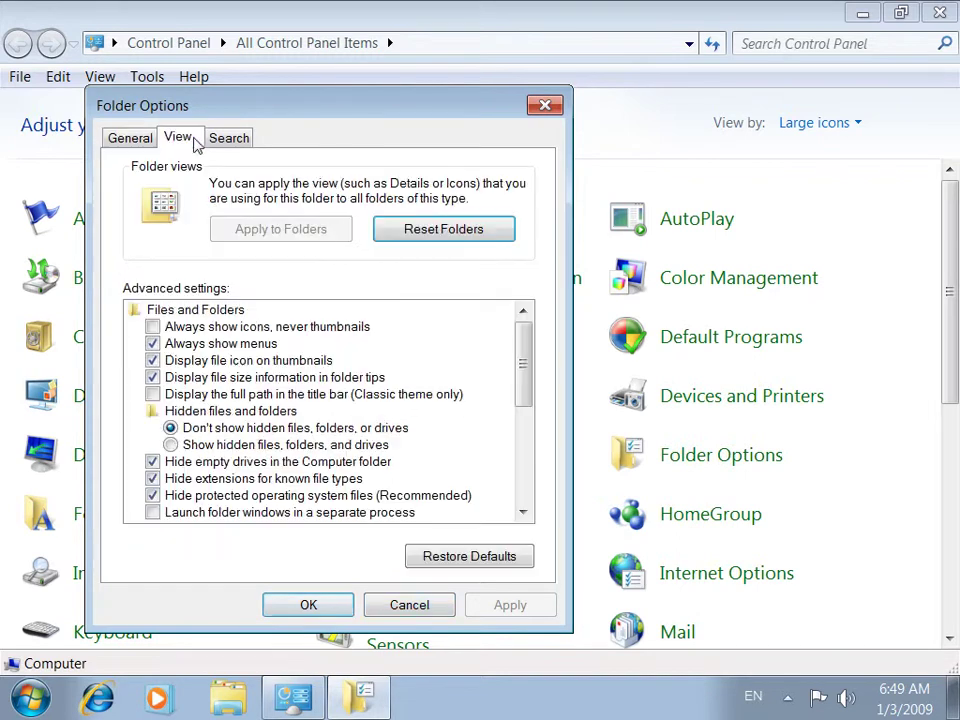
drag(525, 356, 543, 333)
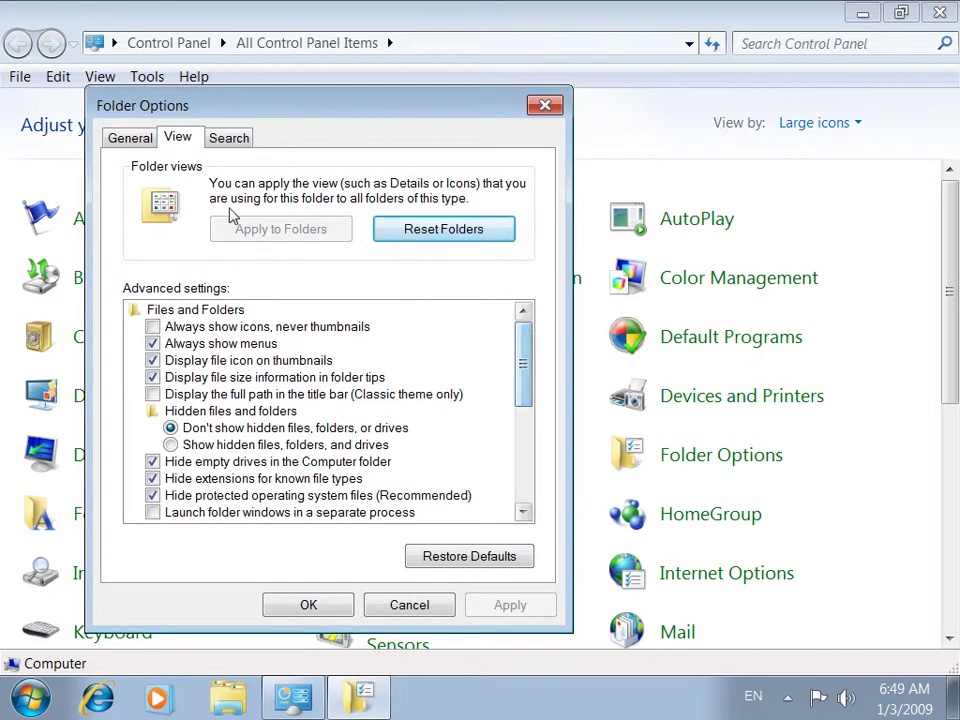
click(143, 143)
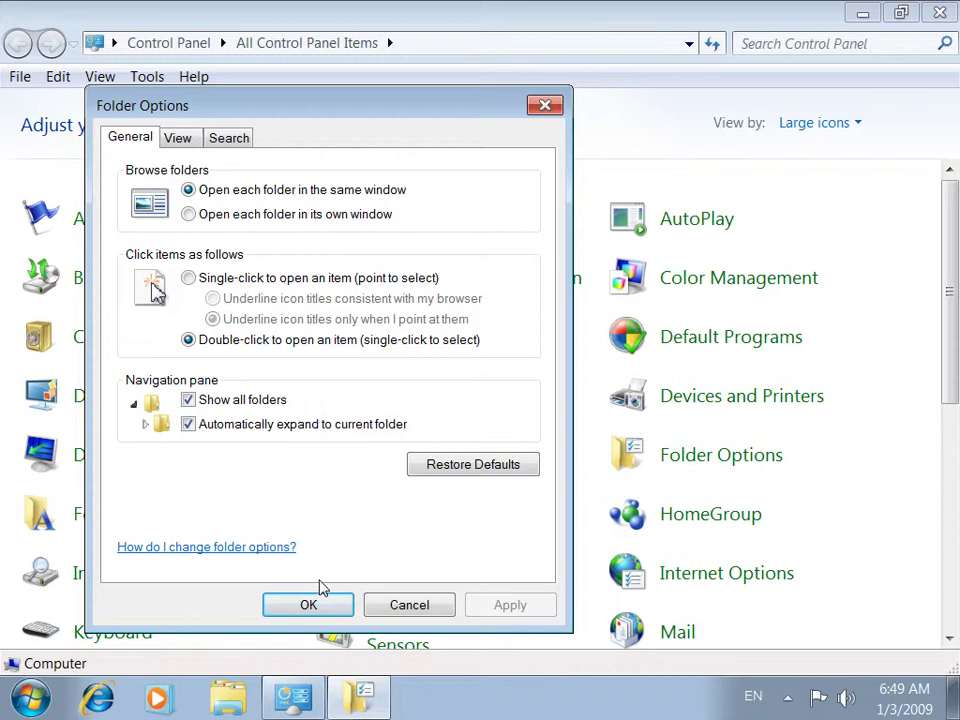
drag(326, 105, 584, 79)
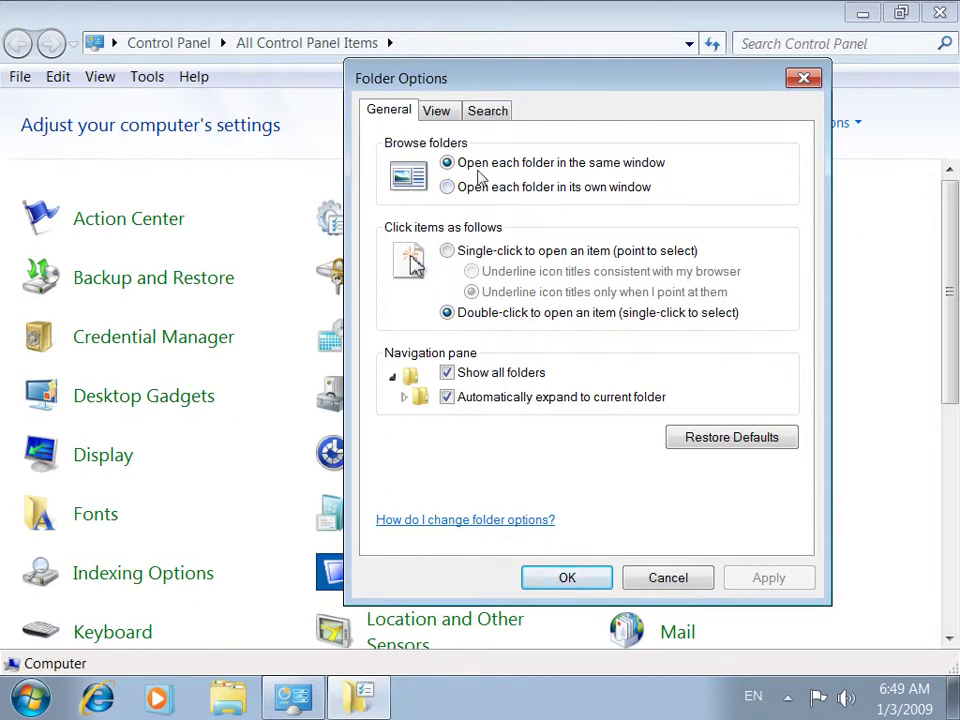
click(567, 577)
click(940, 12)
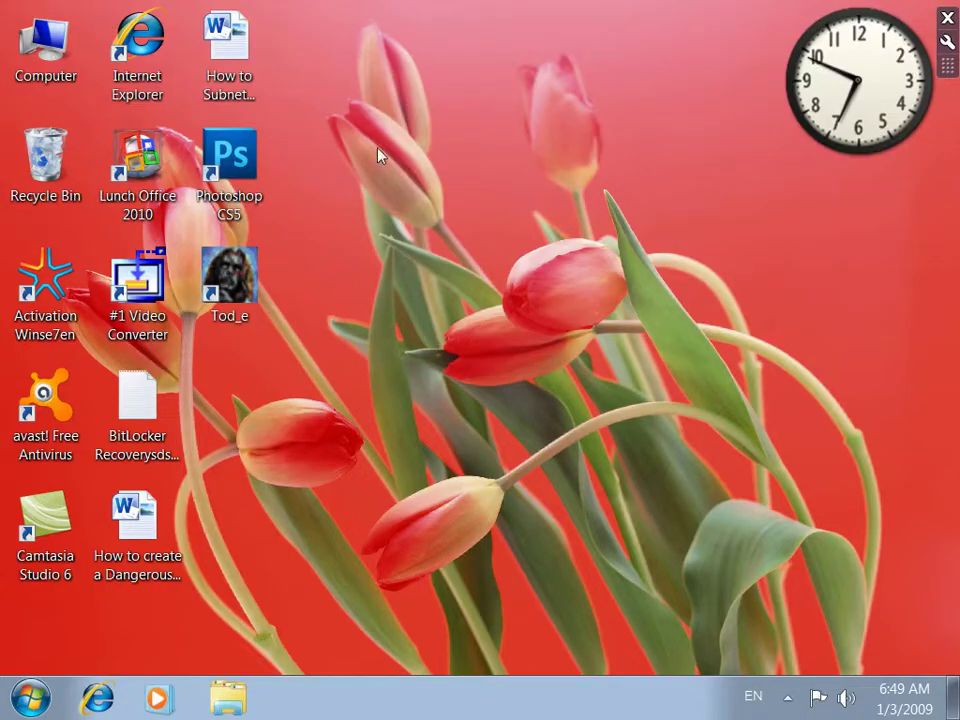
Open the Players & Codecs folder on Local Disk (E:) starting from Computer
double_click(28, 75)
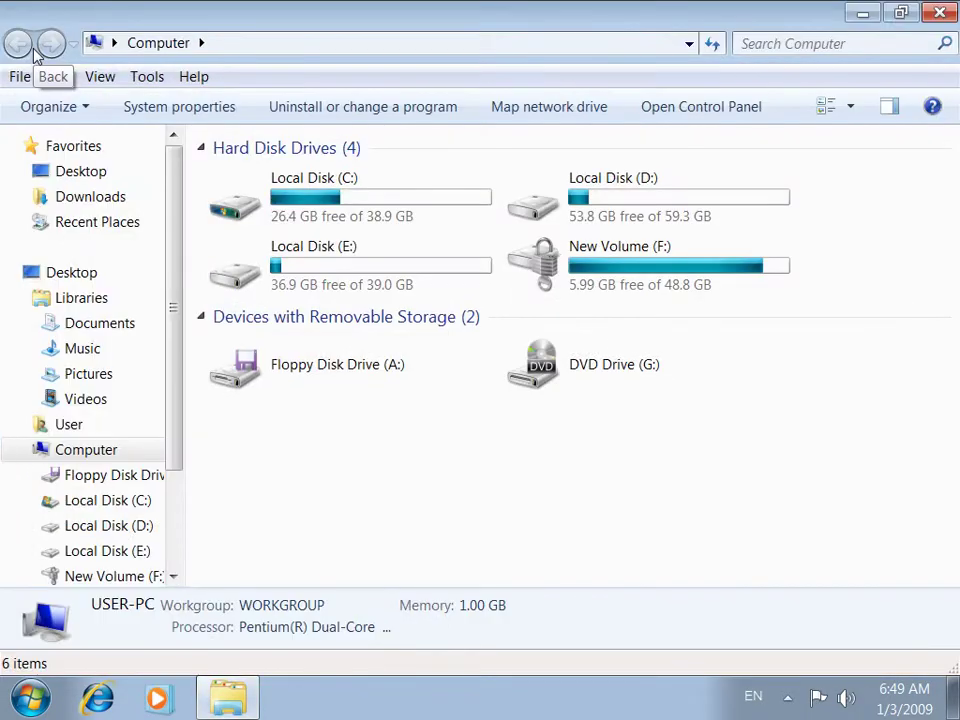
click(372, 267)
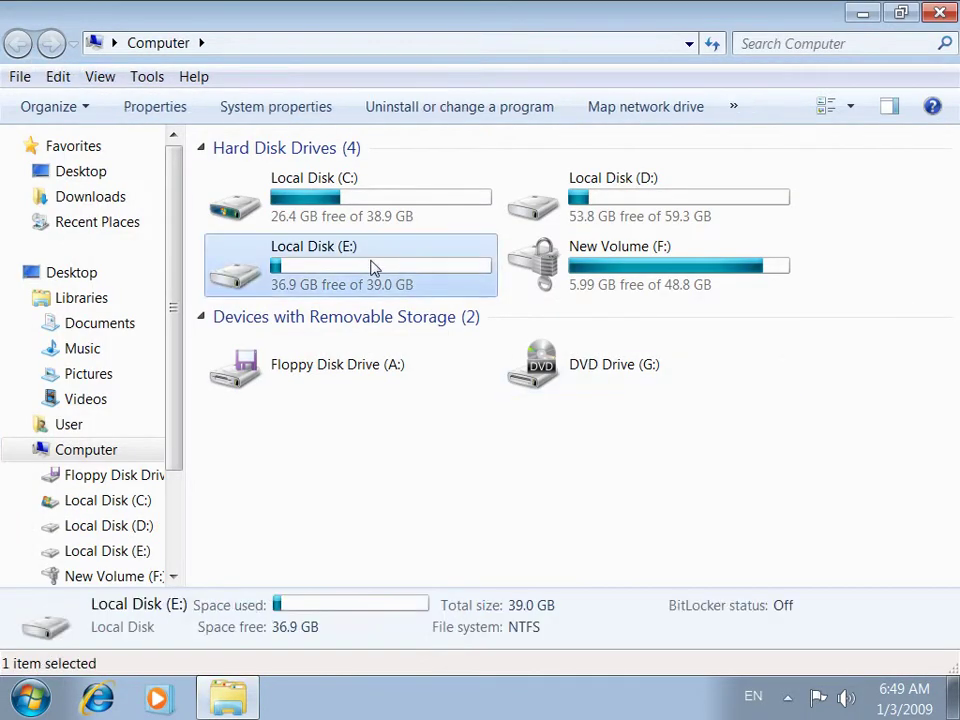
double_click(372, 267)
click(316, 301)
double_click(316, 301)
Restore the maximized Players & Codecs window to a smaller size and close it
click(860, 14)
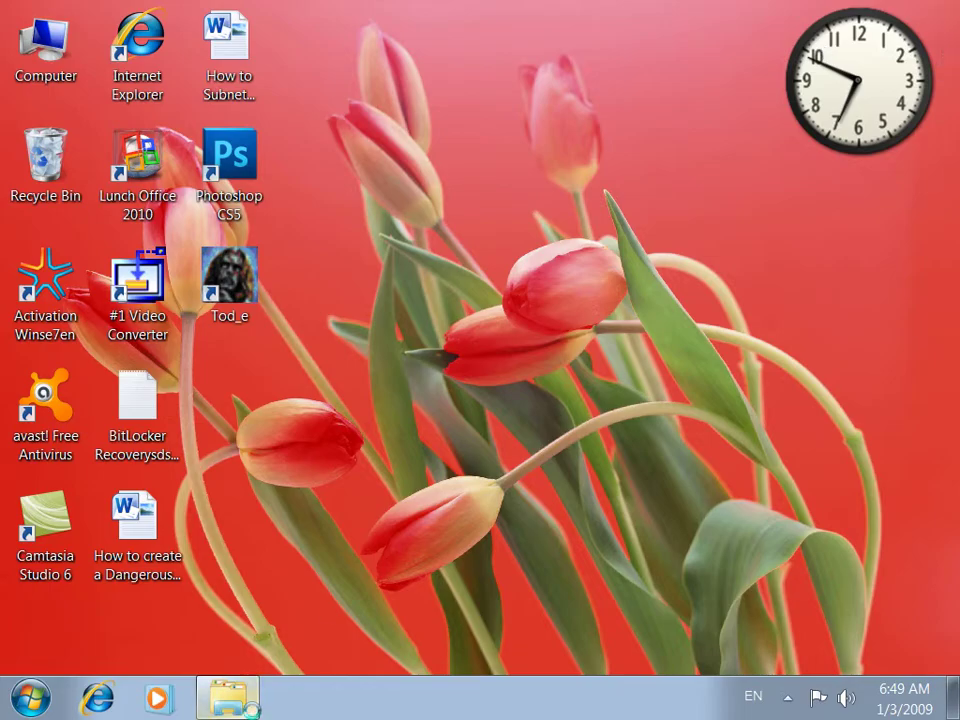
click(228, 697)
double_click(828, 12)
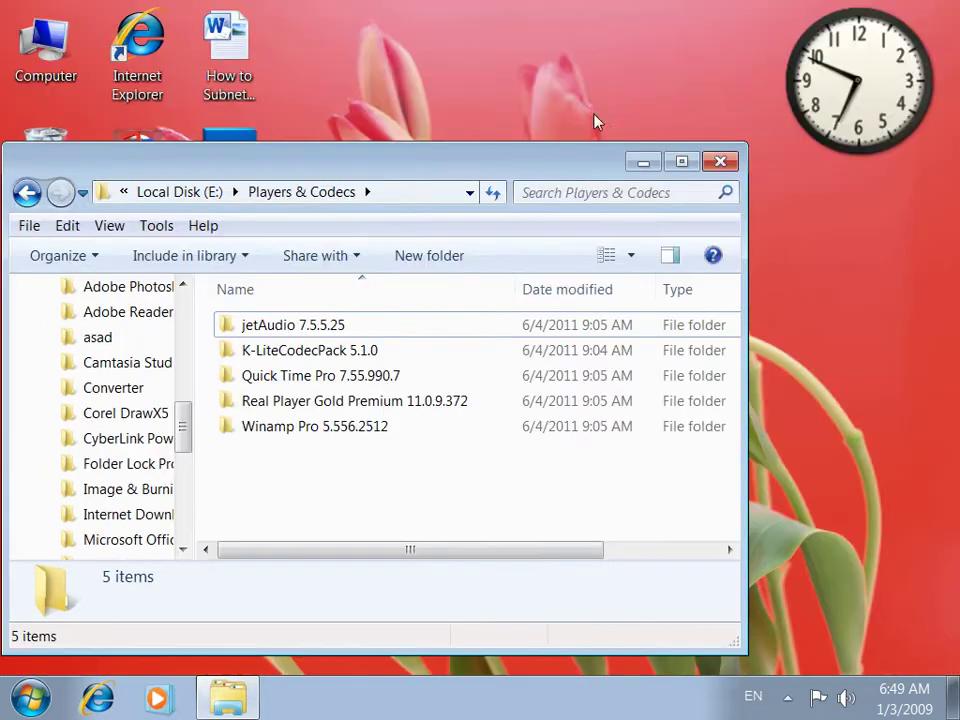
drag(497, 180, 550, 148)
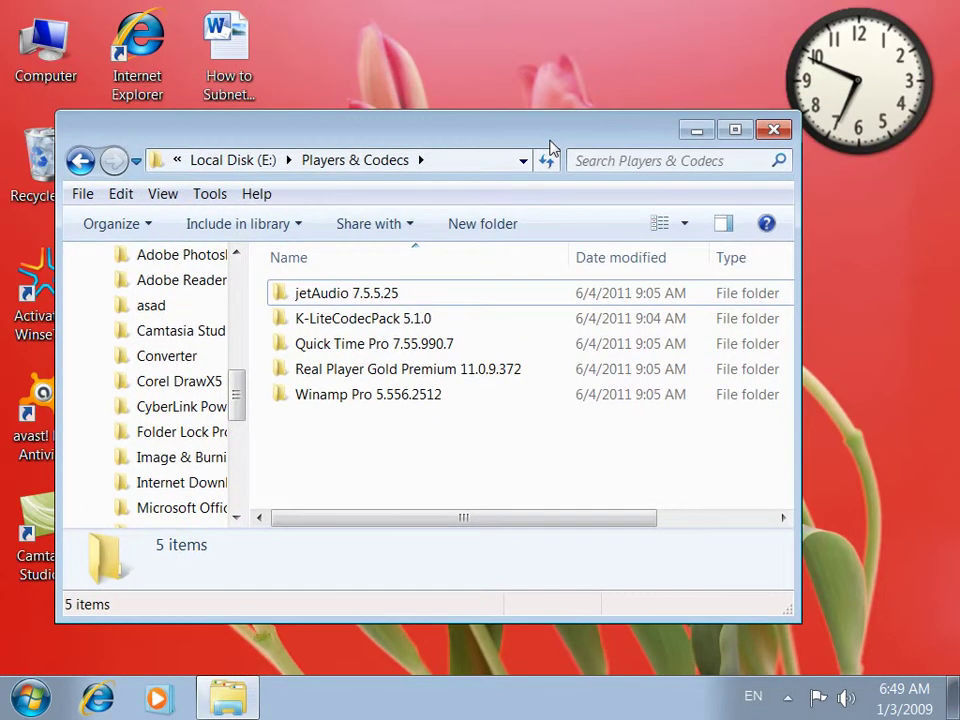
click(773, 131)
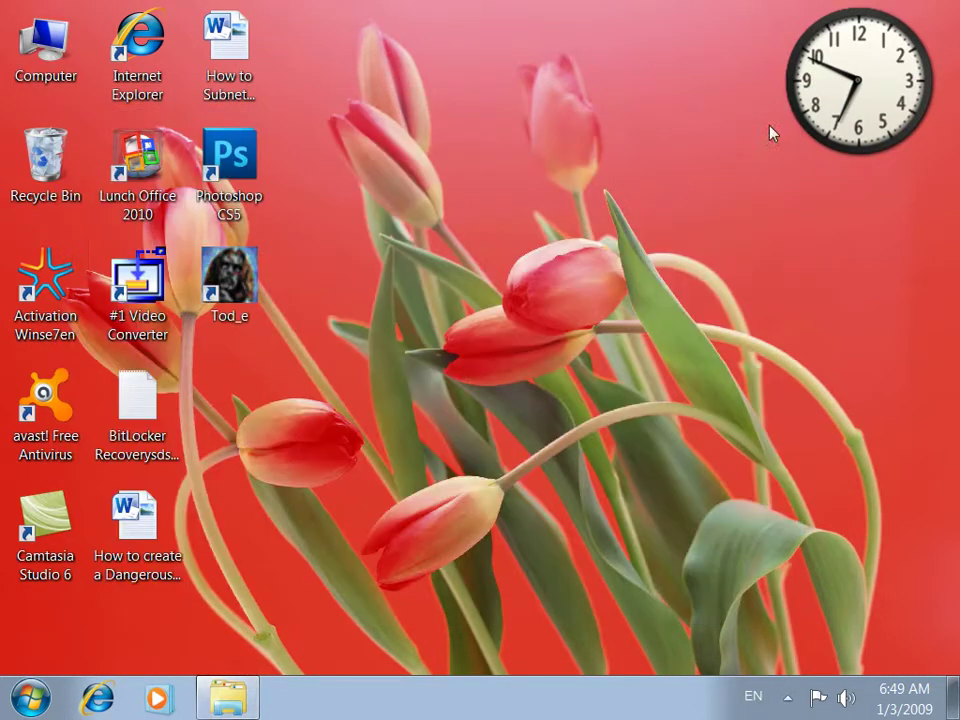
Set Folder Options to open each folder in its own window, apply it and close the Control Panel
click(30, 697)
click(364, 467)
click(664, 457)
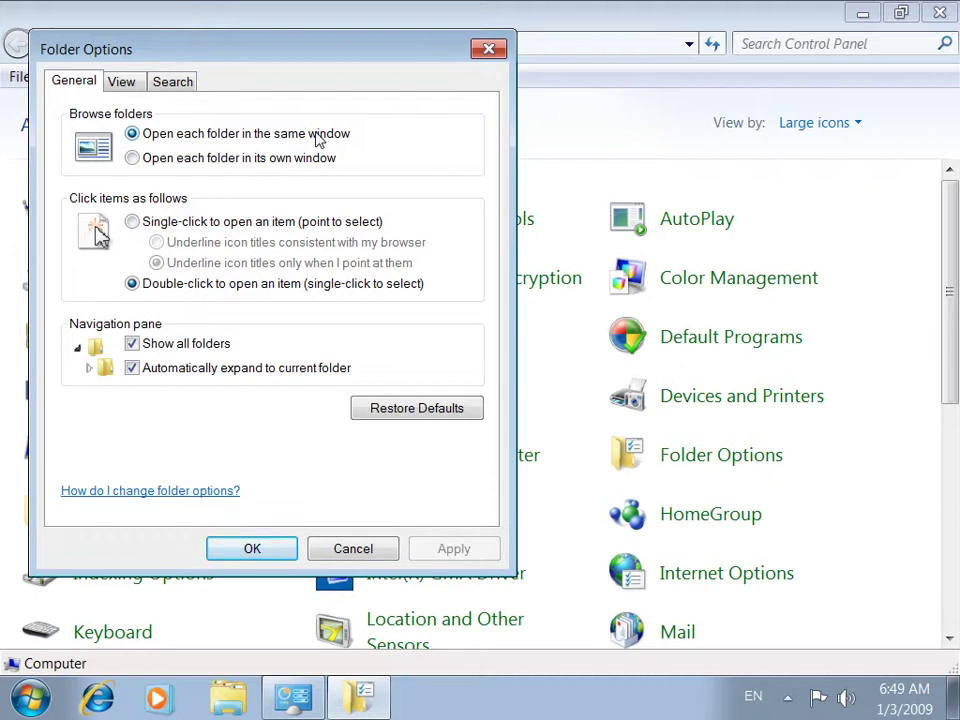
click(256, 160)
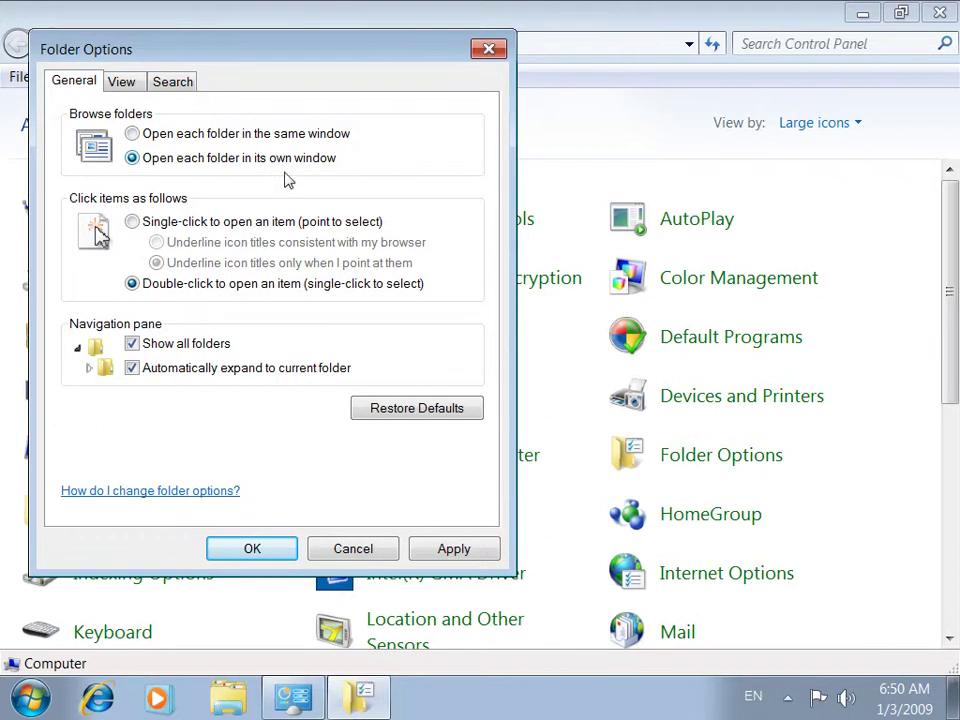
click(455, 550)
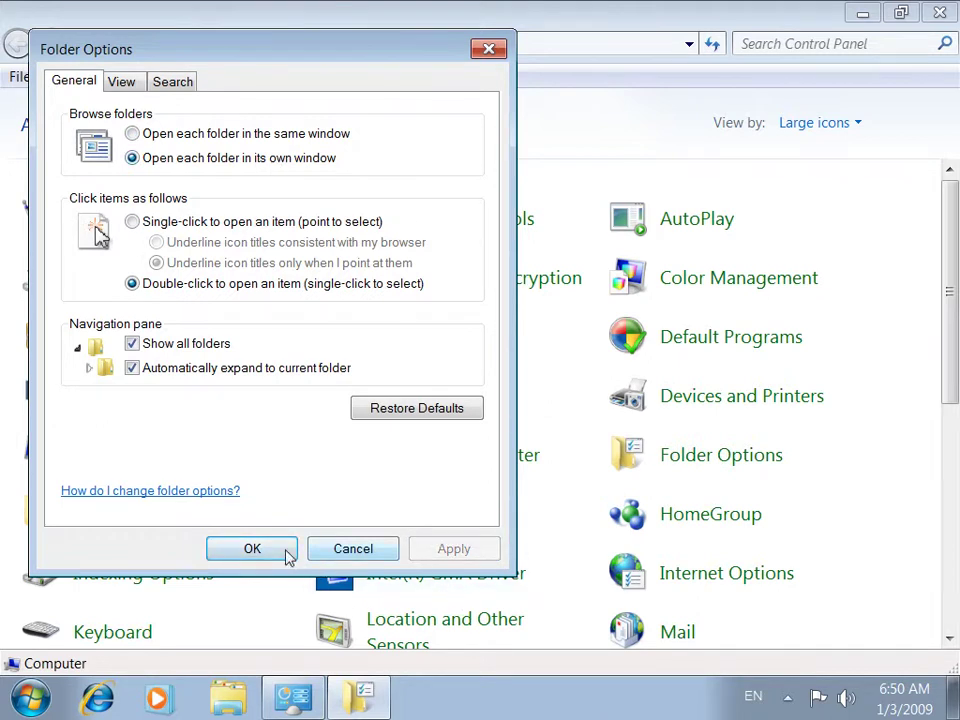
click(252, 549)
click(938, 14)
Open the Ms Office Recording folder on Local Disk (D:) from Computer and close all the folder windows
double_click(45, 48)
click(393, 377)
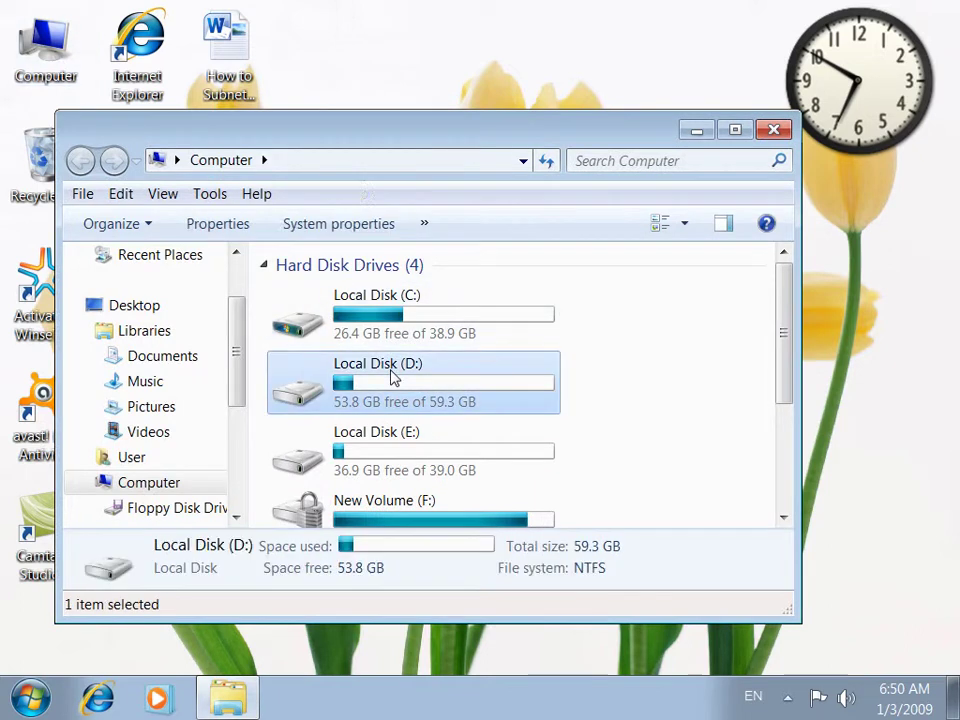
double_click(393, 377)
click(385, 322)
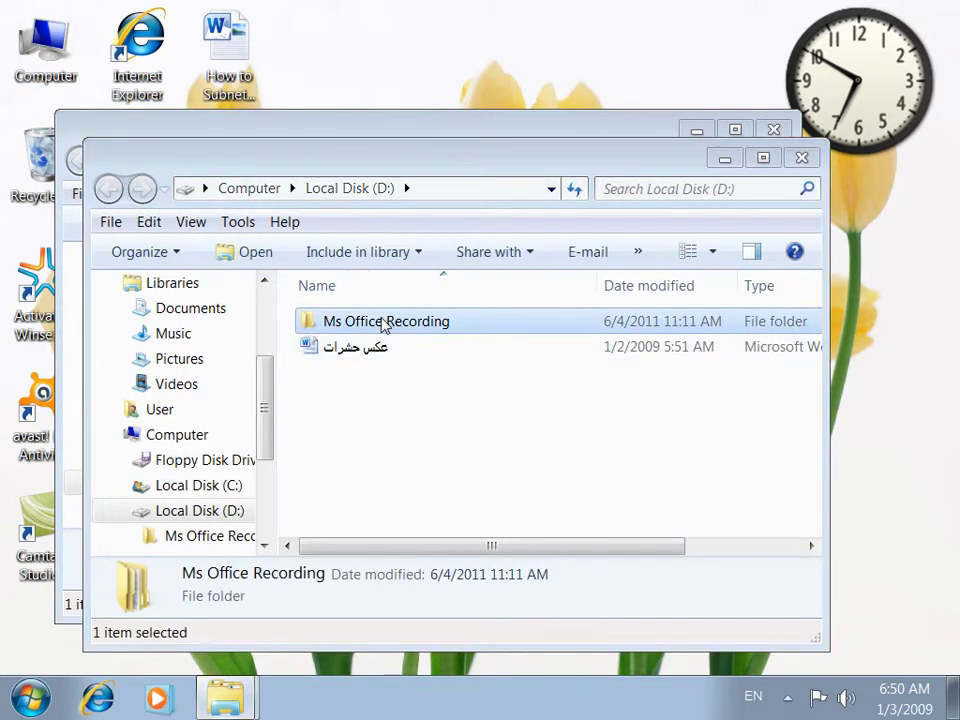
double_click(385, 322)
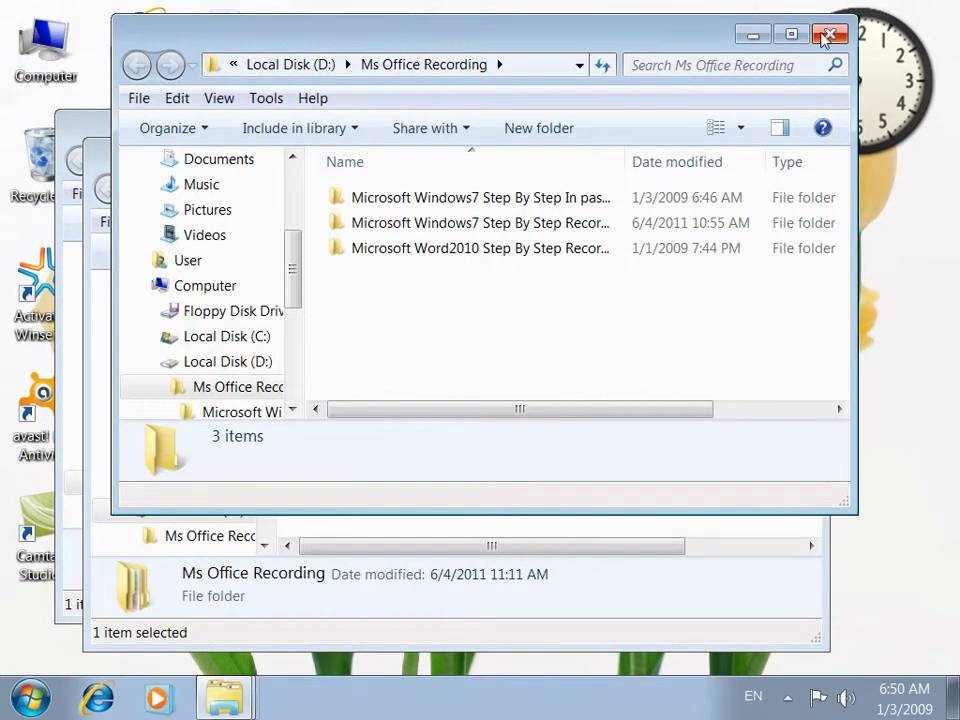
click(828, 36)
click(801, 156)
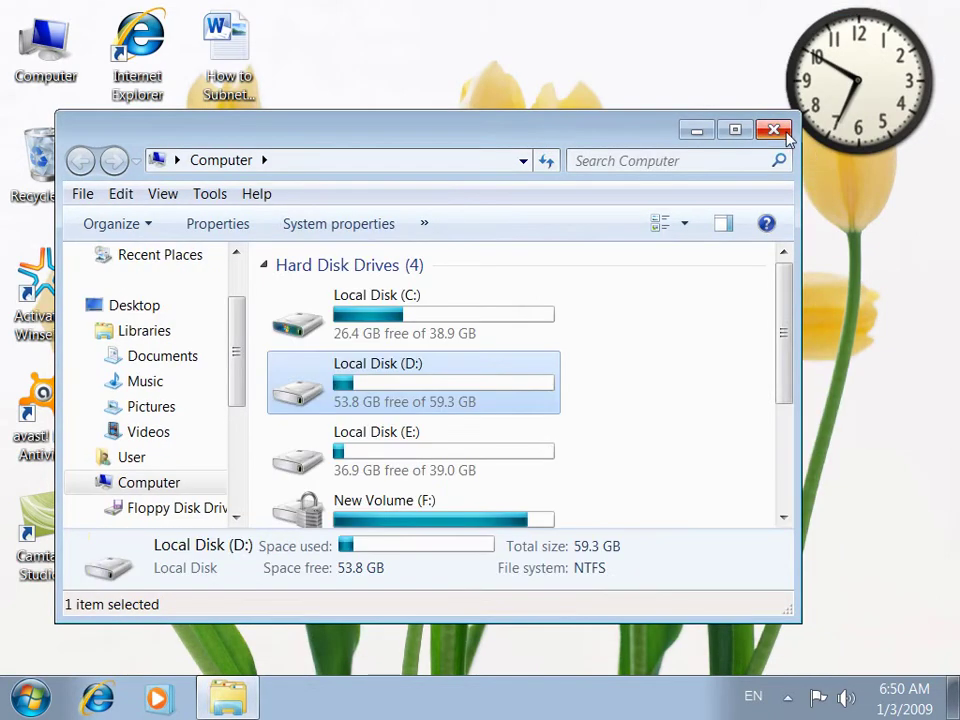
click(774, 130)
Set Folder Options in the Control Panel to open each folder in the same window and apply the change
click(31, 698)
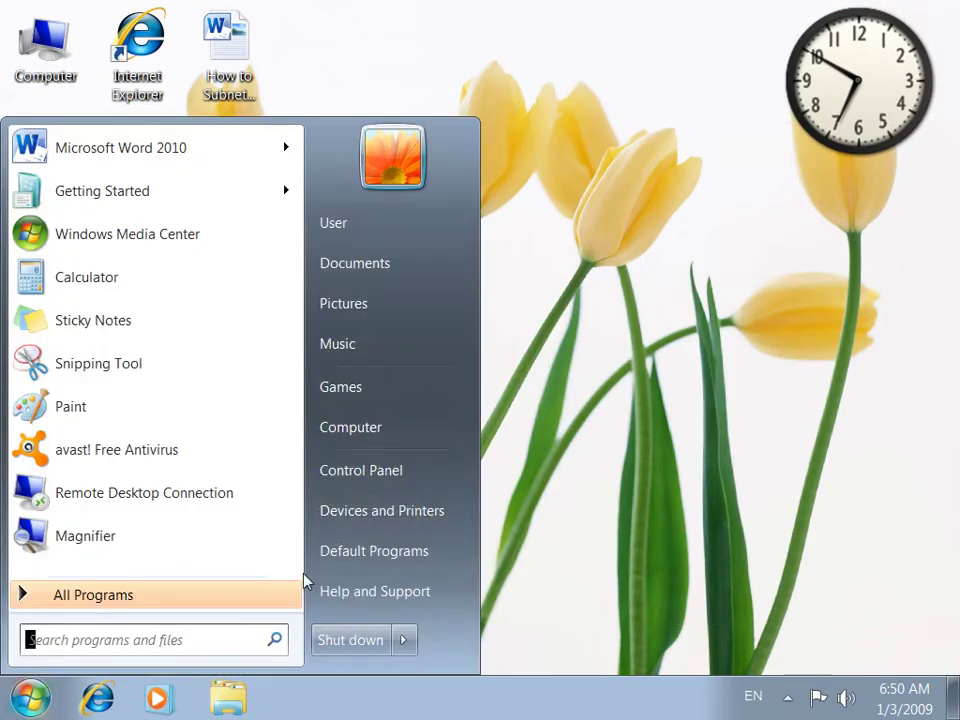
click(367, 476)
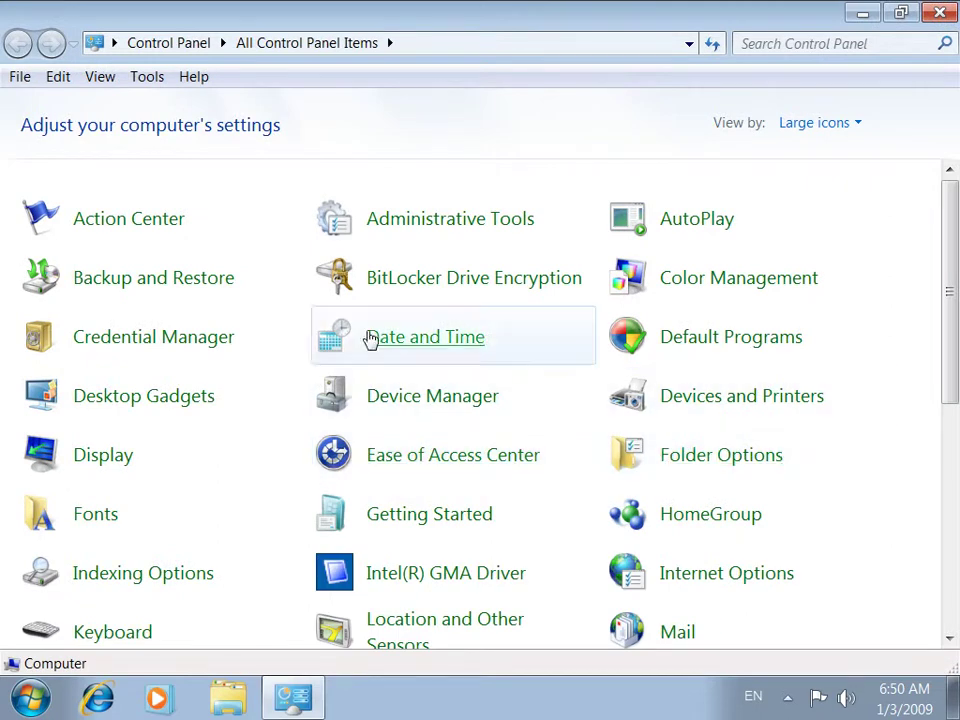
click(147, 77)
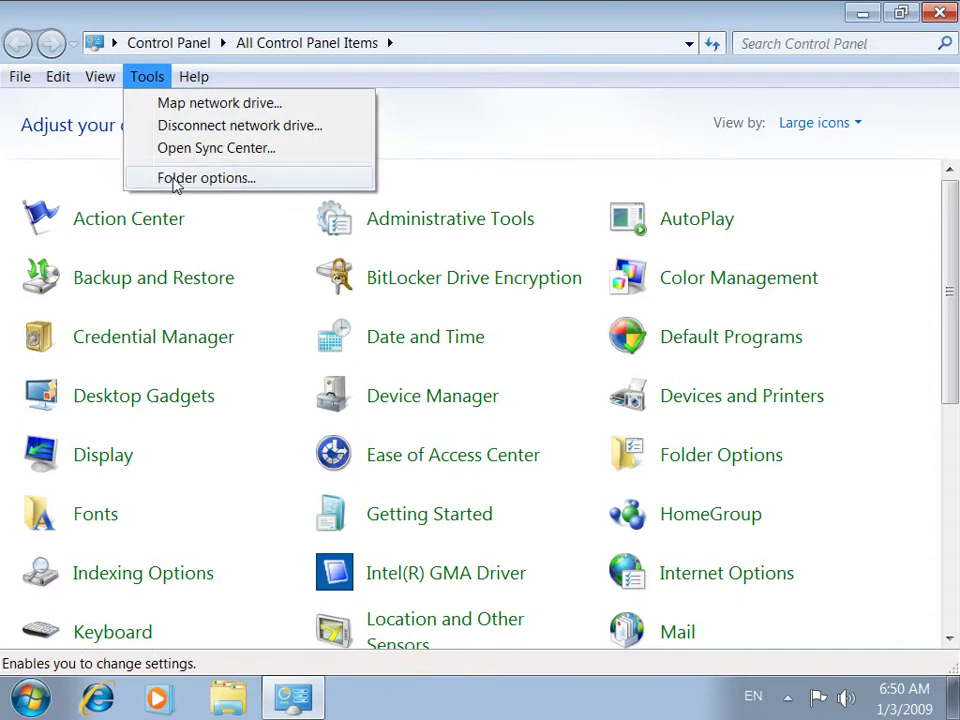
click(175, 178)
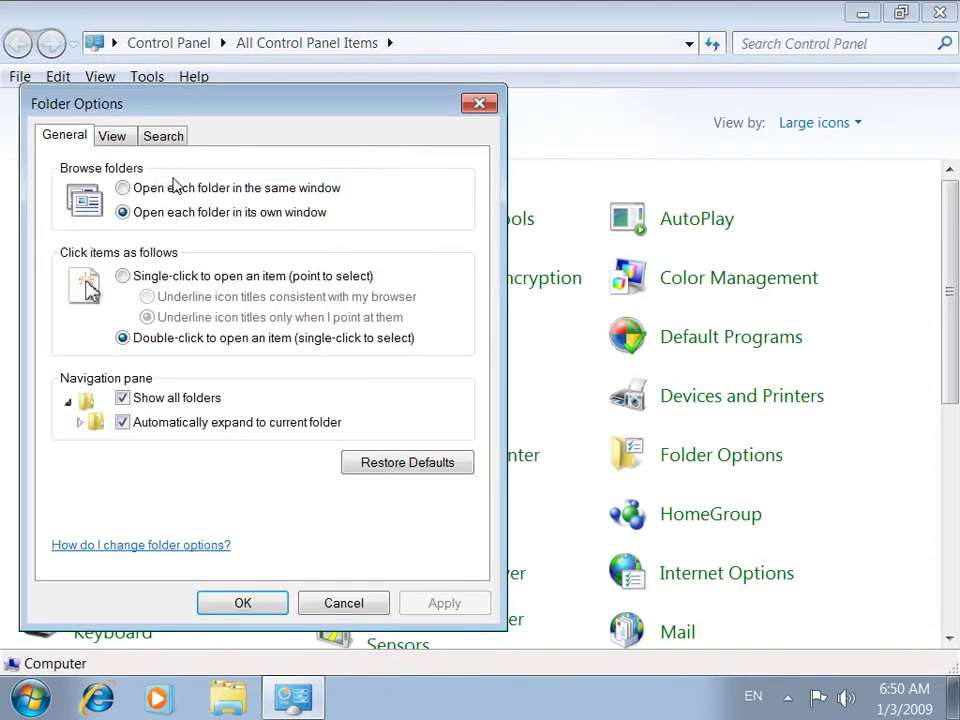
click(479, 104)
click(672, 452)
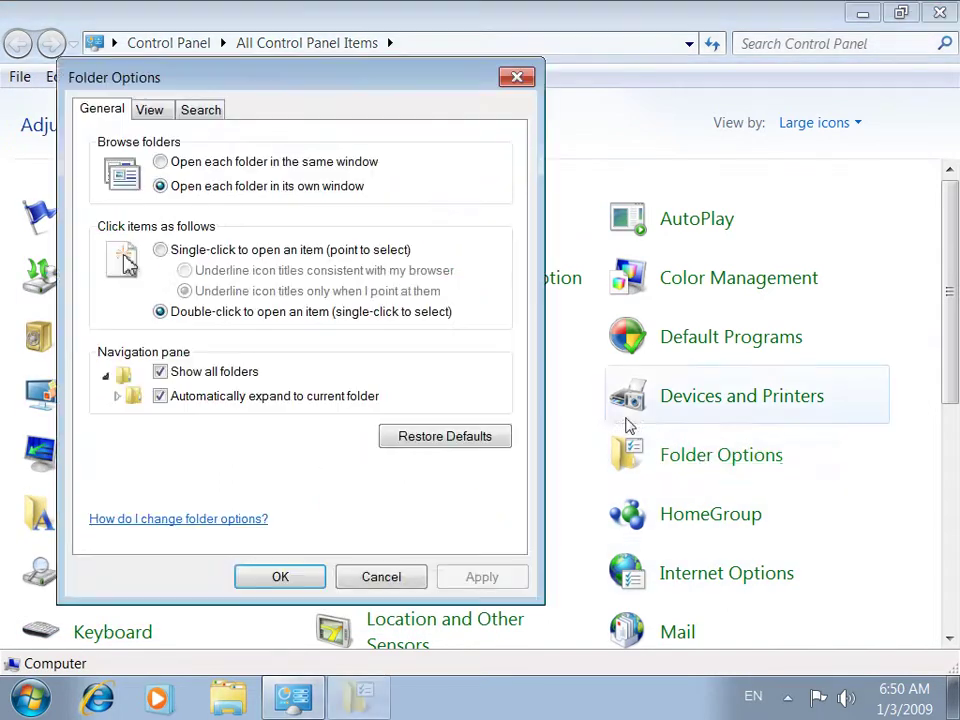
click(199, 171)
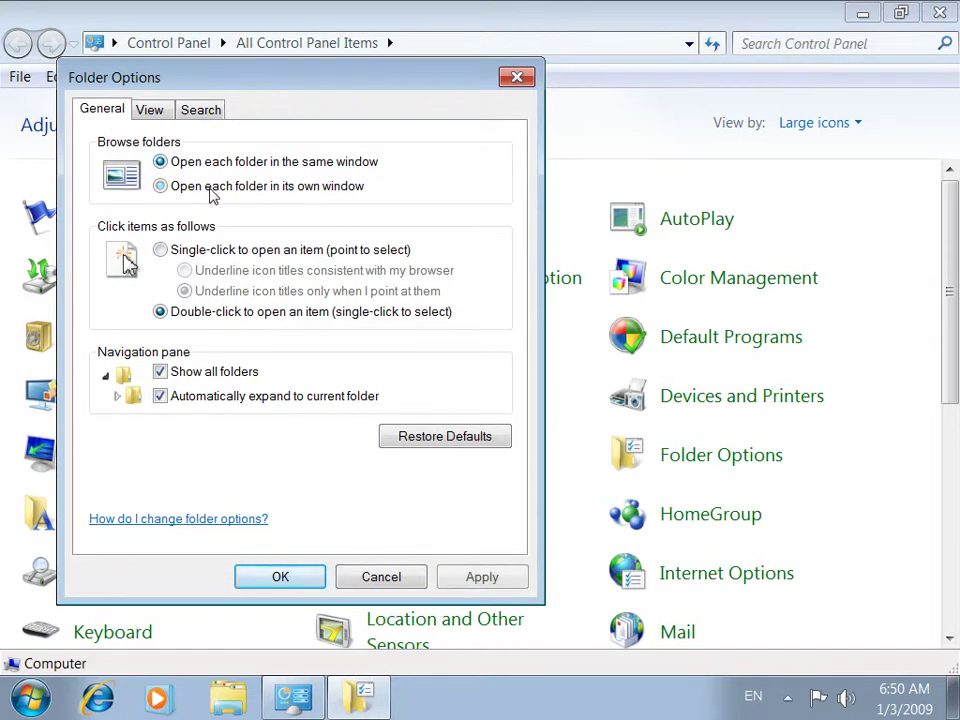
click(480, 577)
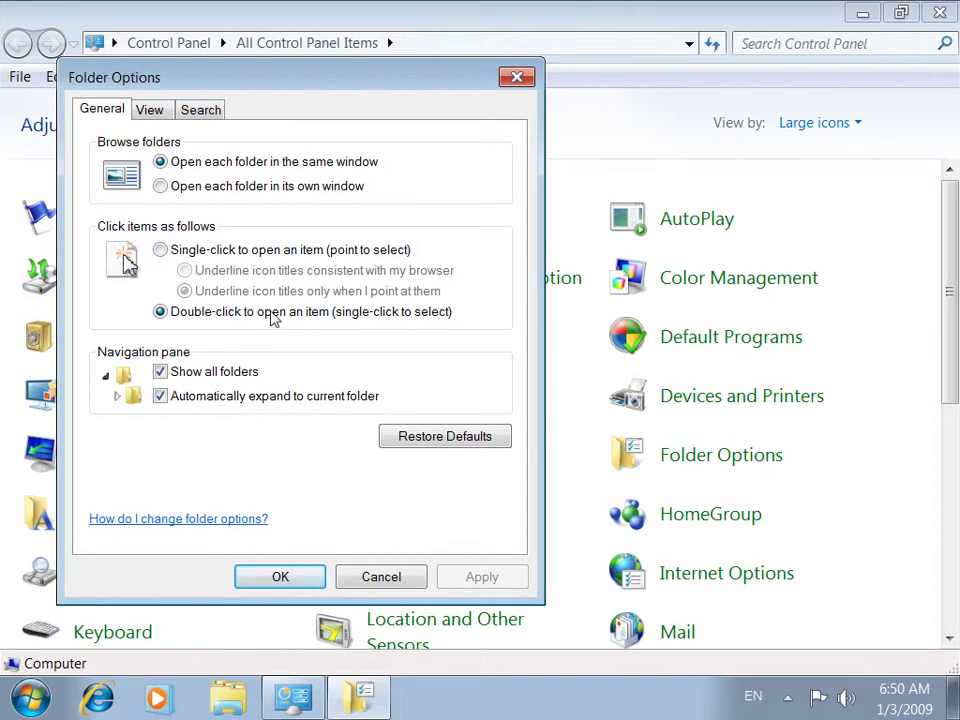
Try single-click opening of items, switch back to double-click and close Folder Options and the Control Panel
click(222, 252)
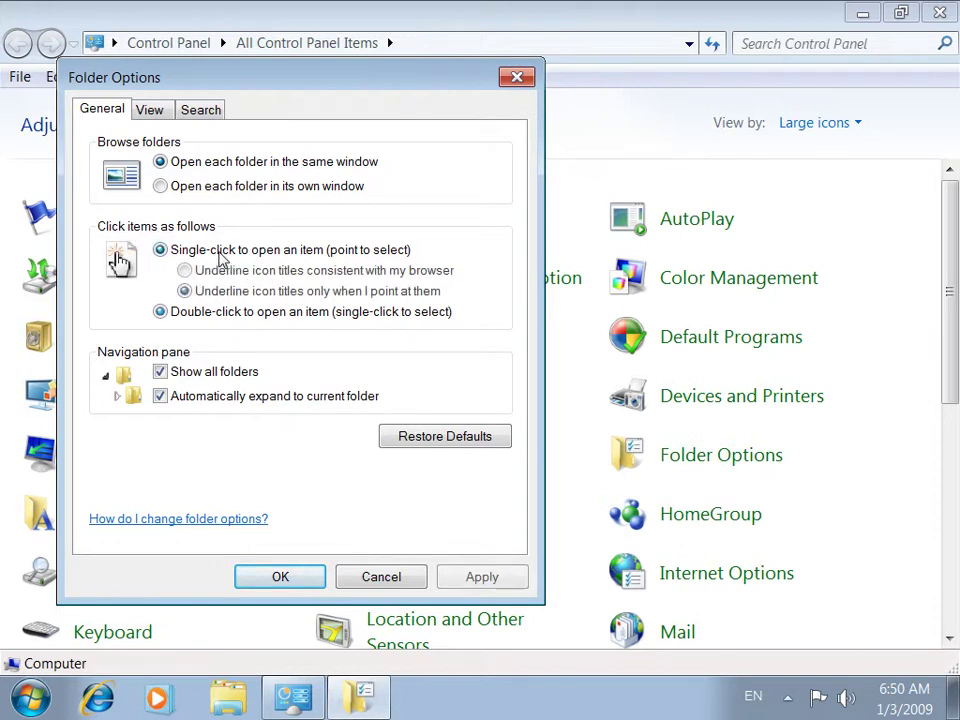
click(203, 315)
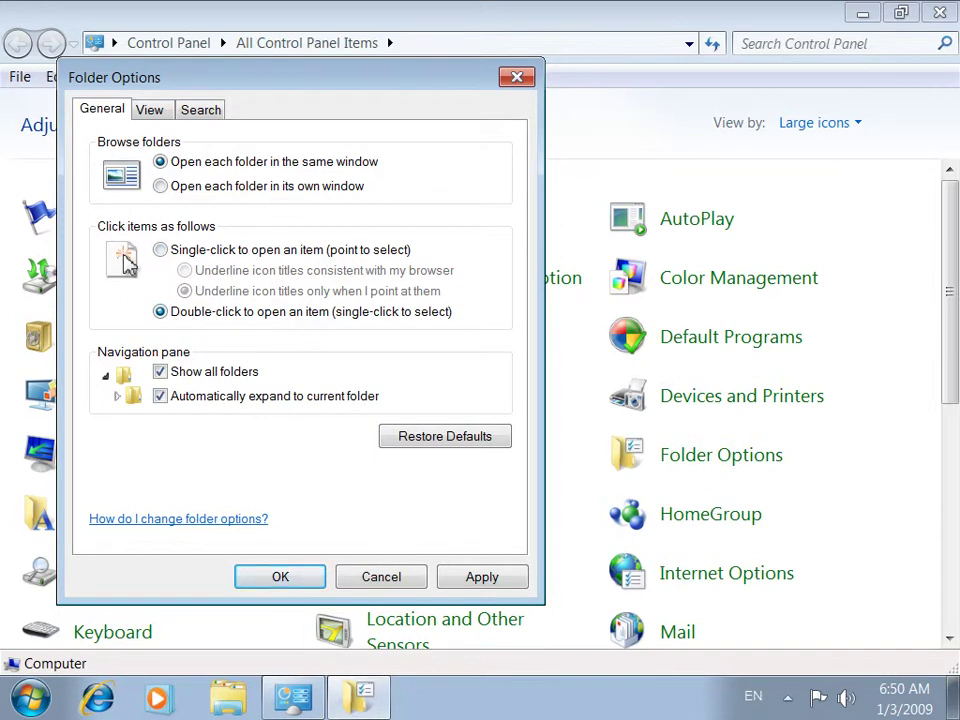
click(512, 583)
click(410, 576)
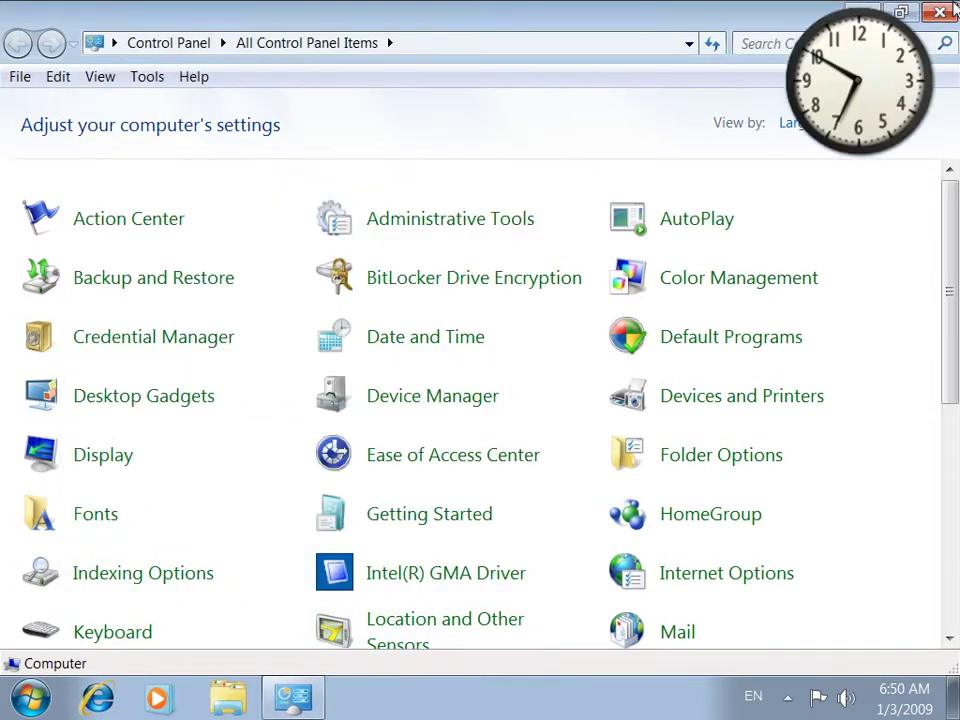
click(940, 12)
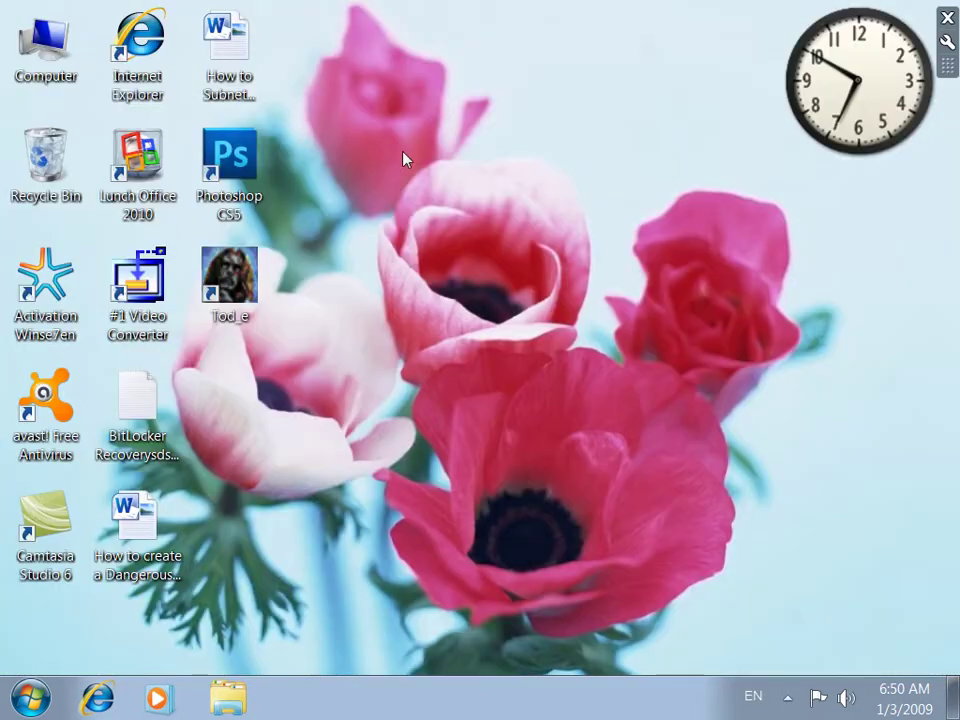
Test selecting and opening Computer from the desktop, and close its window
click(62, 60)
click(497, 167)
click(77, 68)
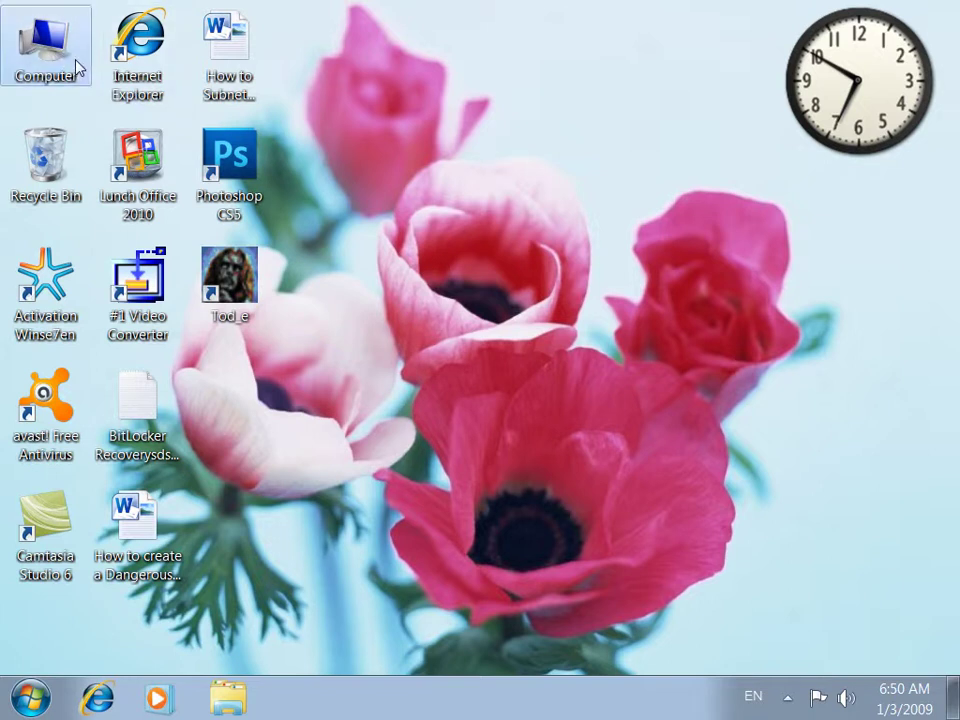
double_click(77, 68)
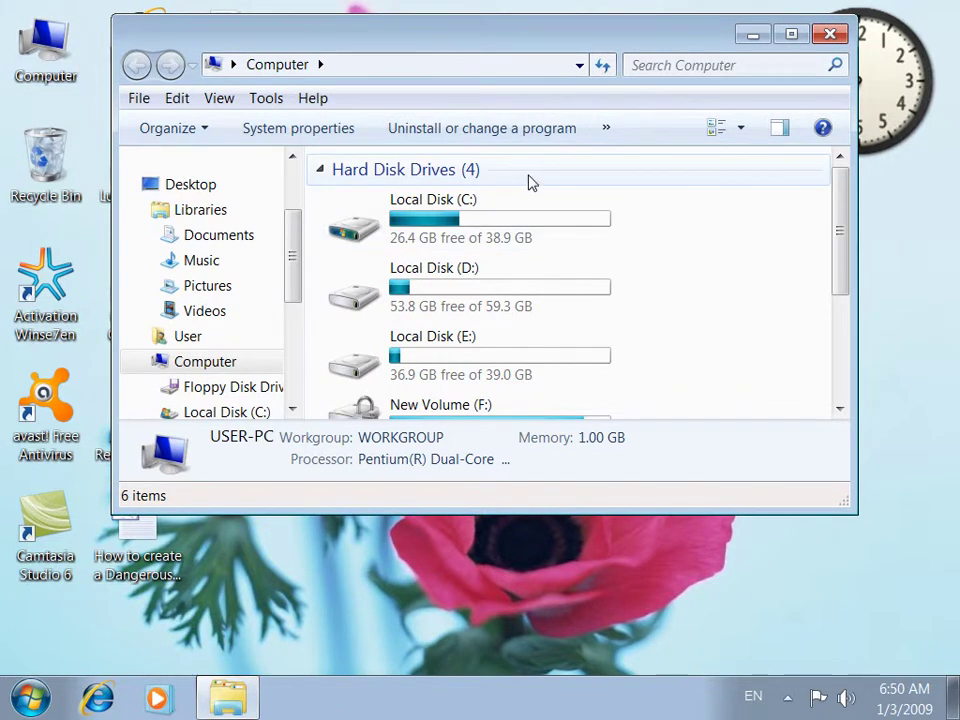
click(830, 34)
Set Folder Options to single-click opening with icon titles underlined consistent with the browser, and test it by opening and closing Computer
click(30, 698)
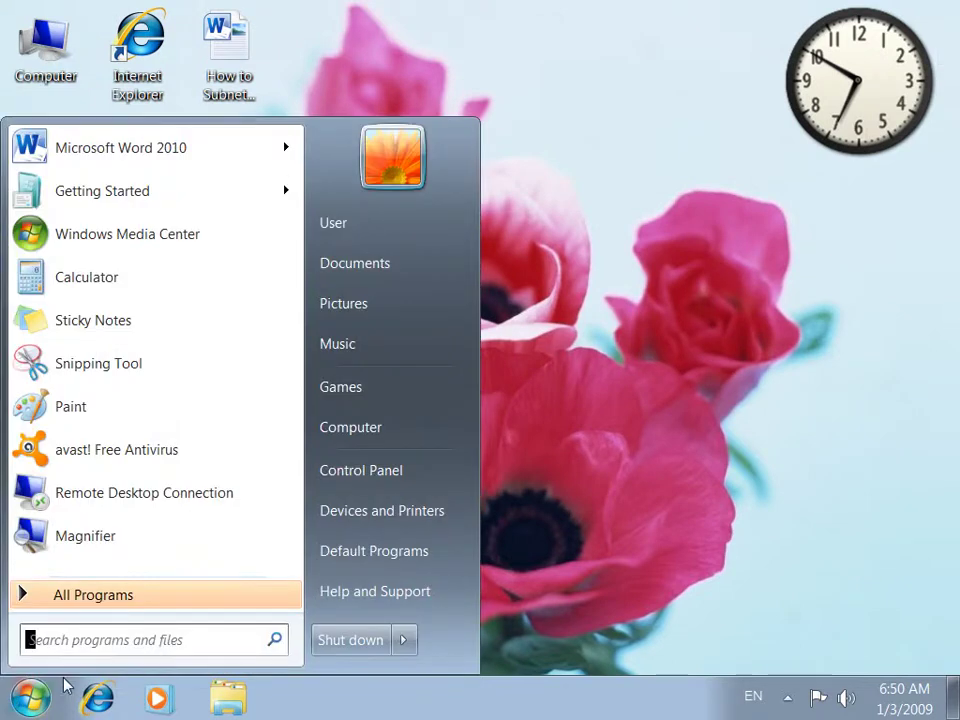
click(398, 484)
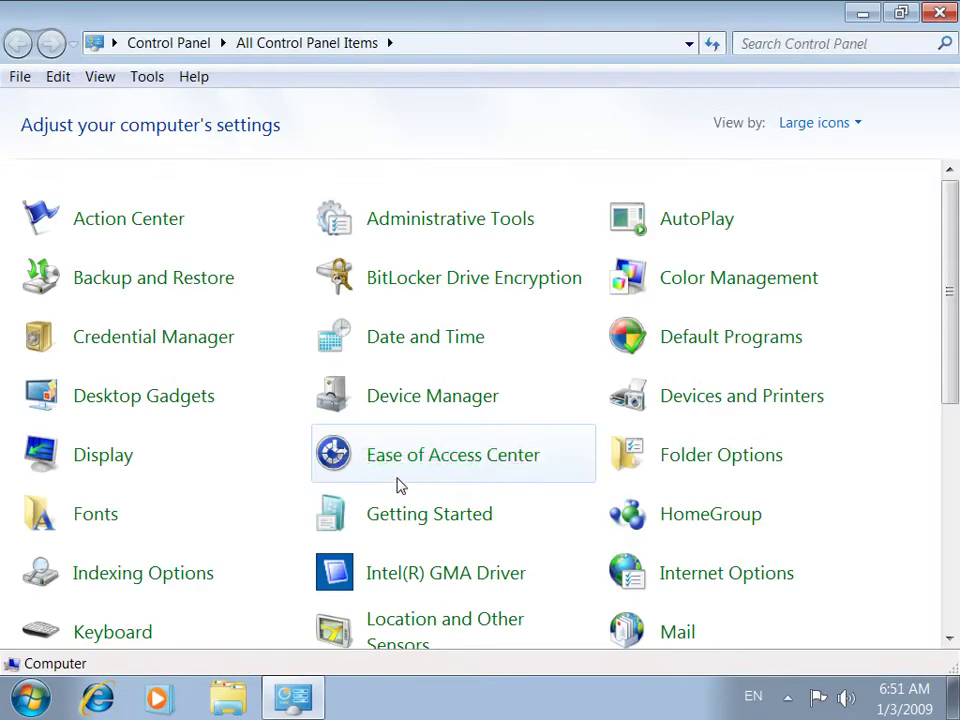
click(625, 440)
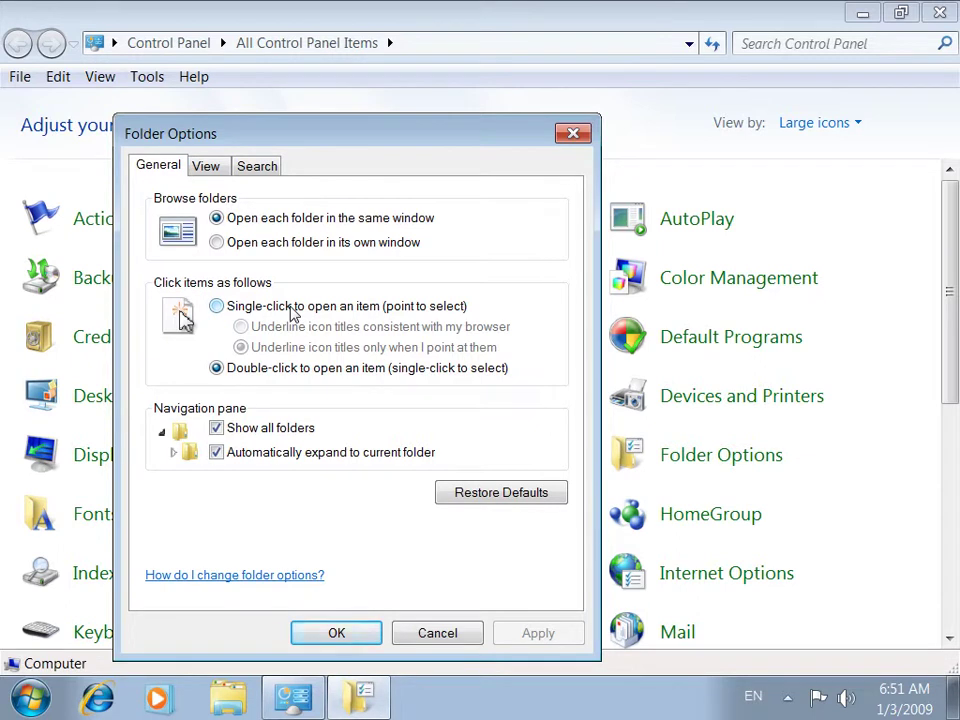
click(367, 307)
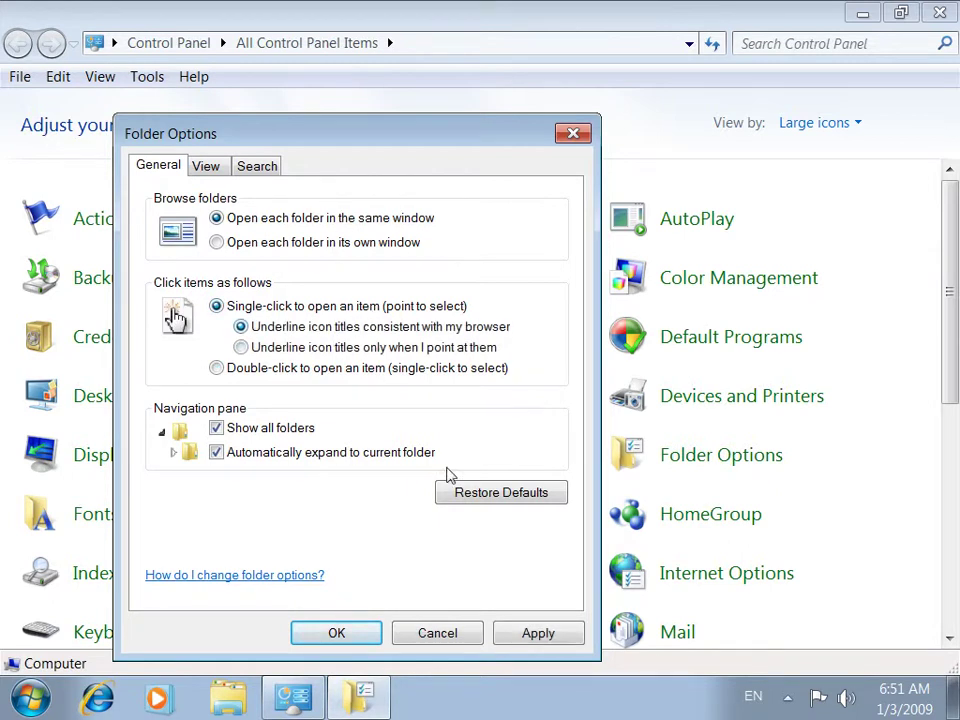
click(530, 634)
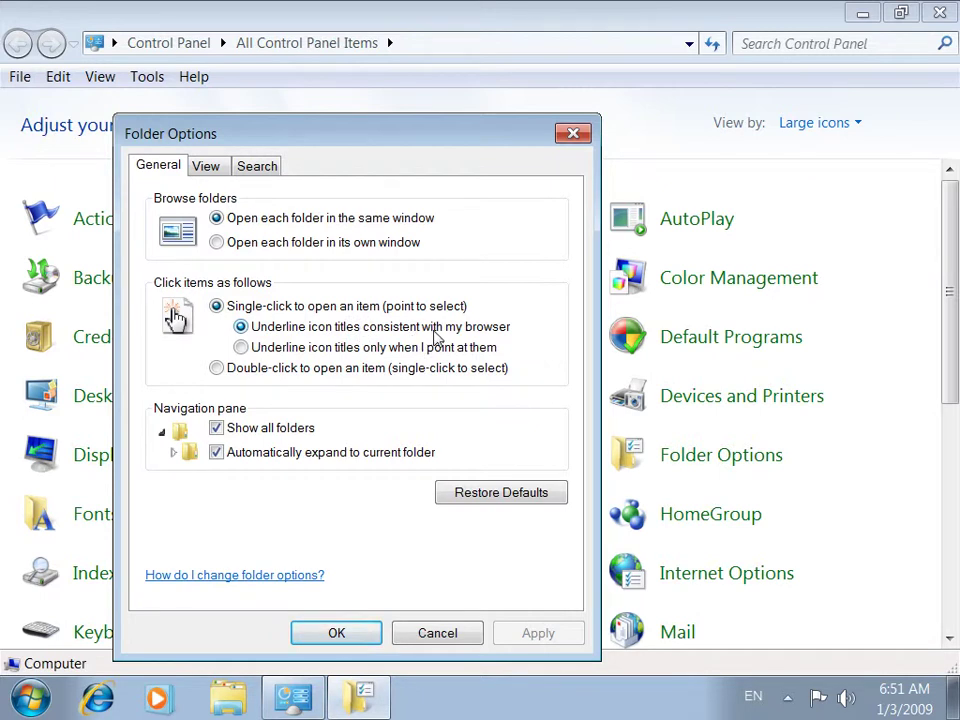
click(349, 637)
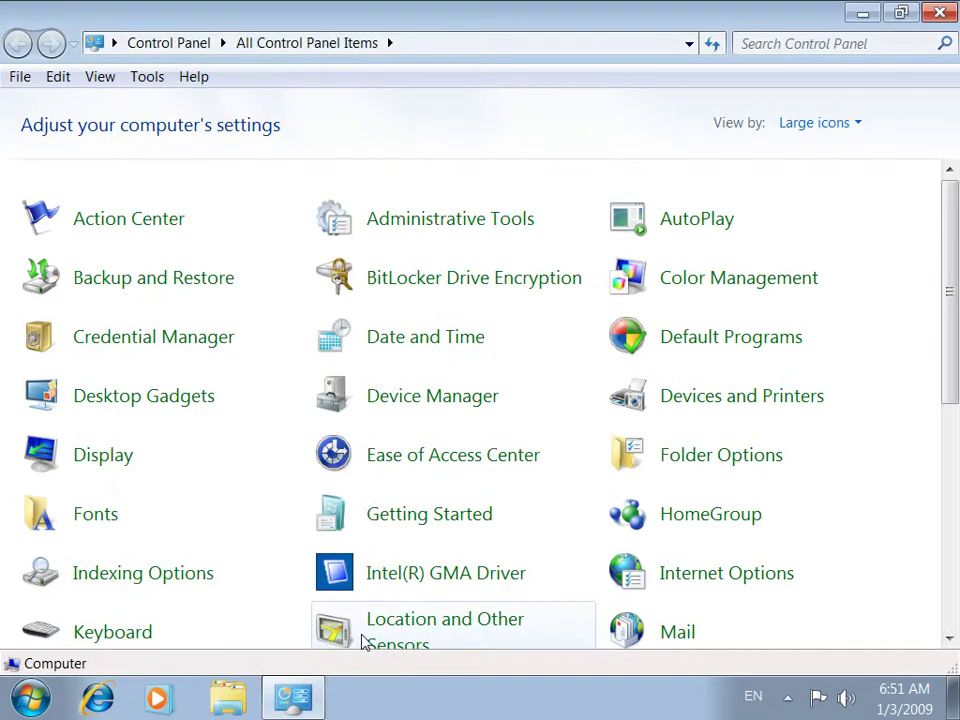
click(948, 11)
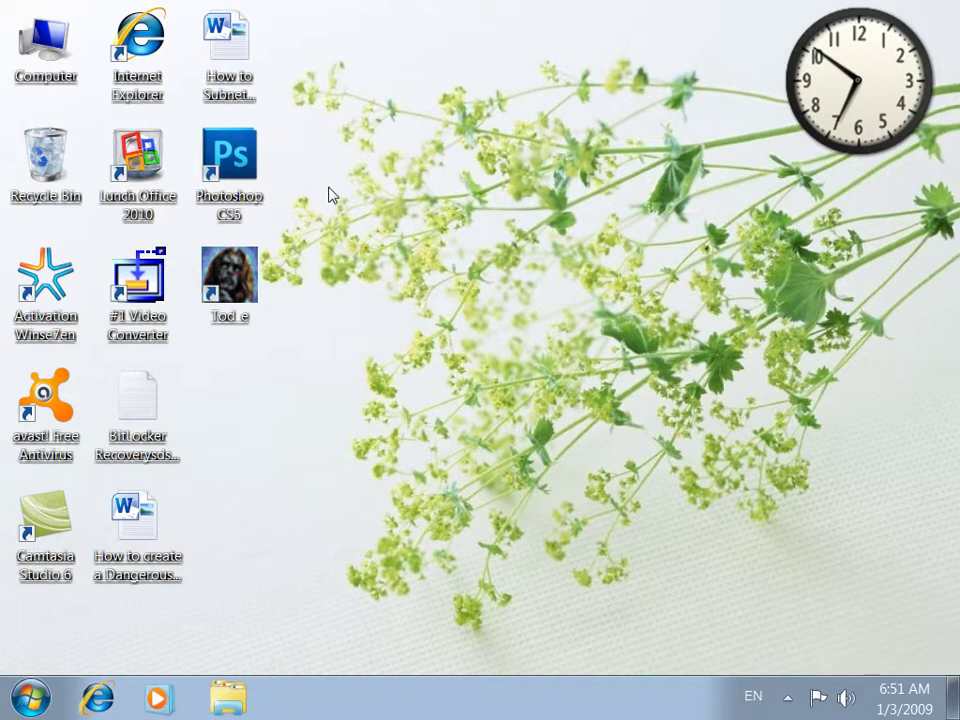
double_click(42, 58)
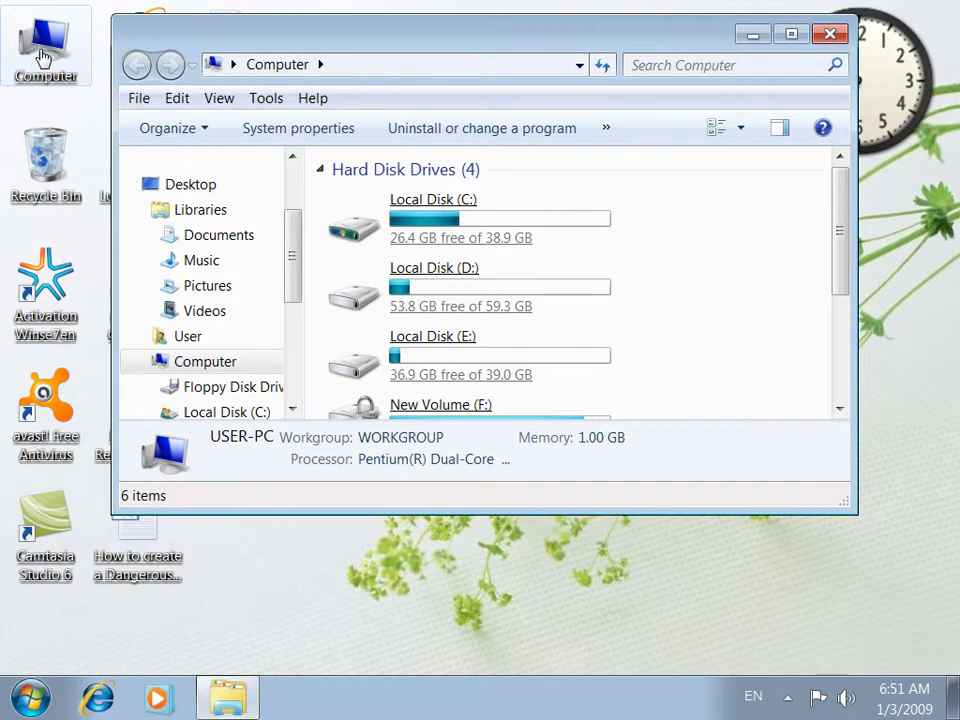
click(828, 36)
Set Folder Options in the Control Panel to underline icon titles only when pointed at, apply it and close both windows
key(super)
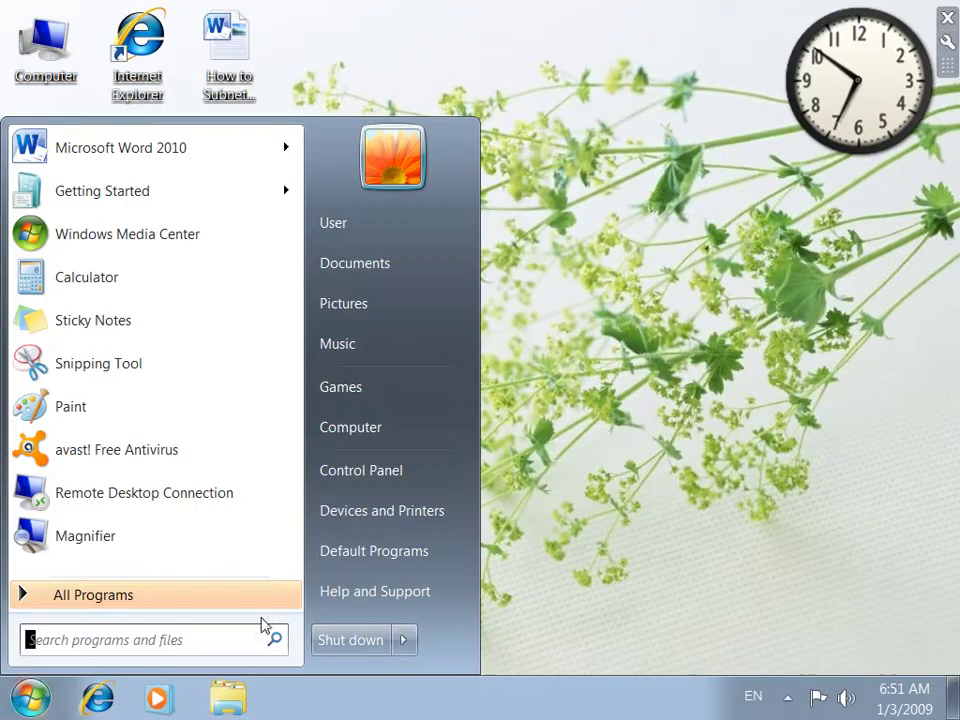
click(361, 470)
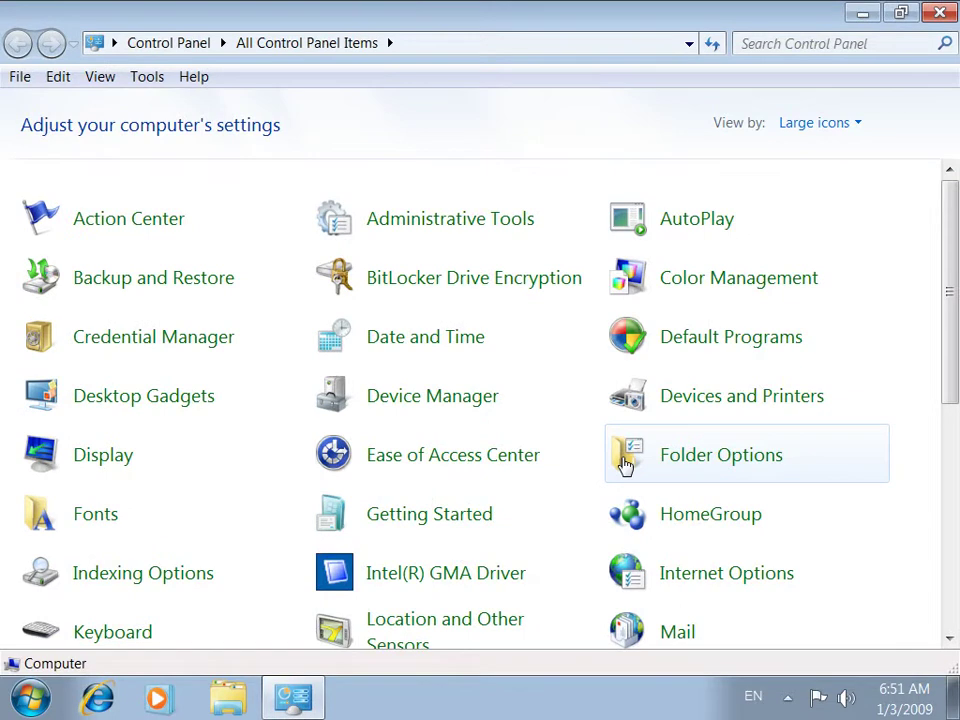
click(624, 460)
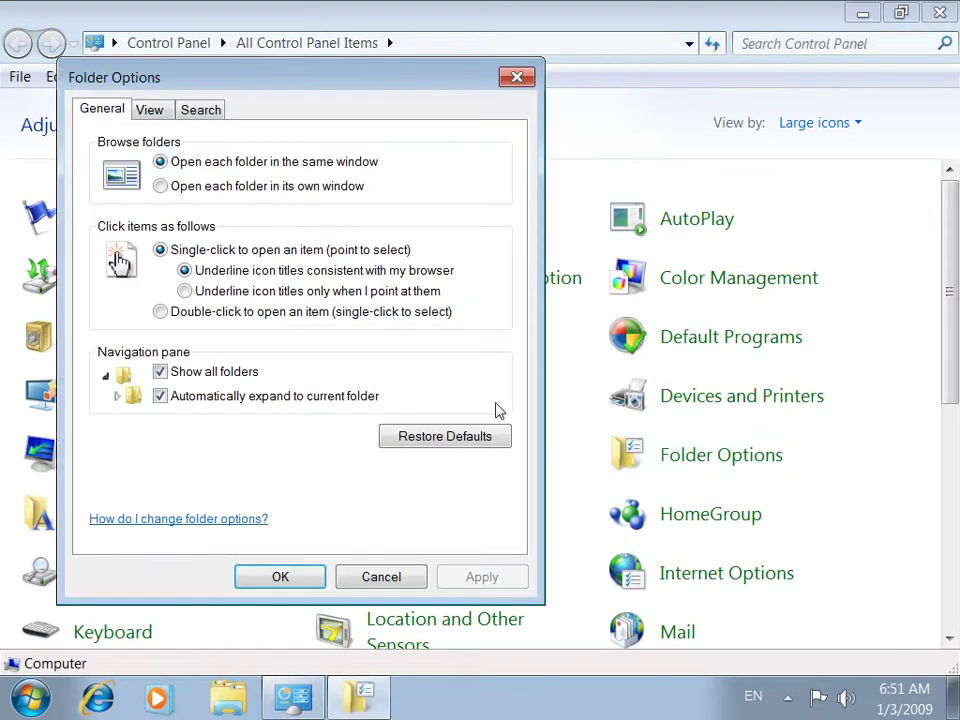
click(240, 291)
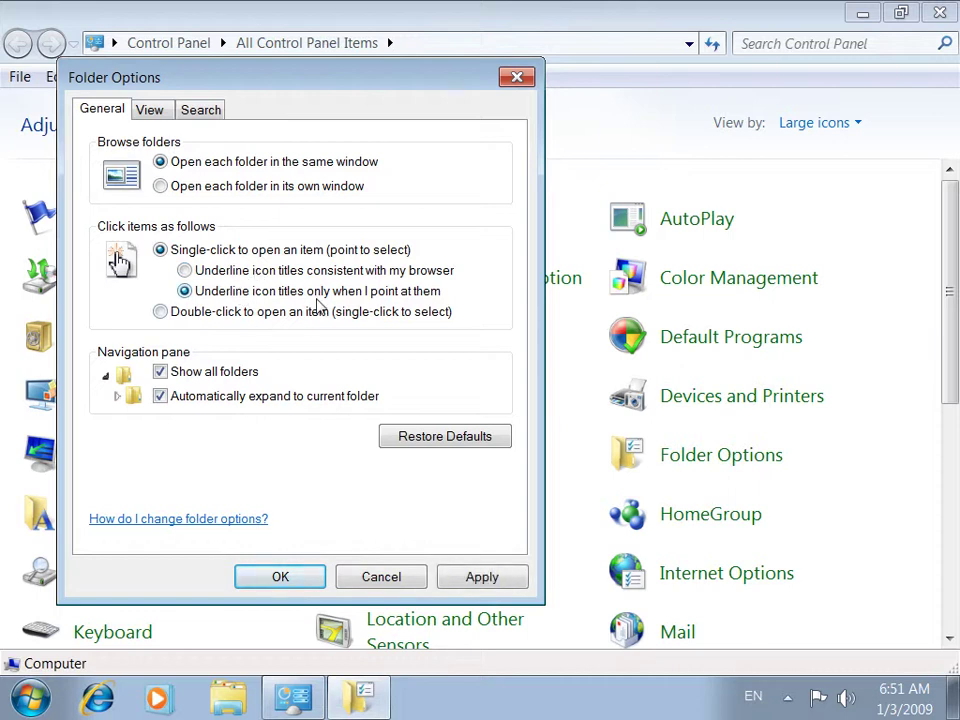
click(478, 577)
click(275, 580)
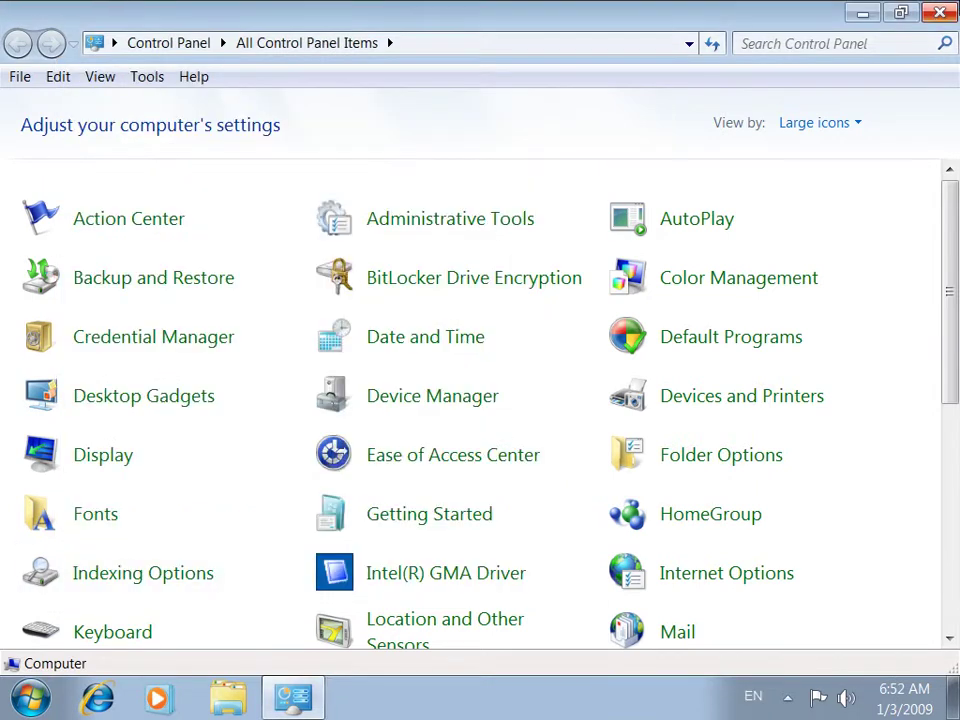
click(945, 11)
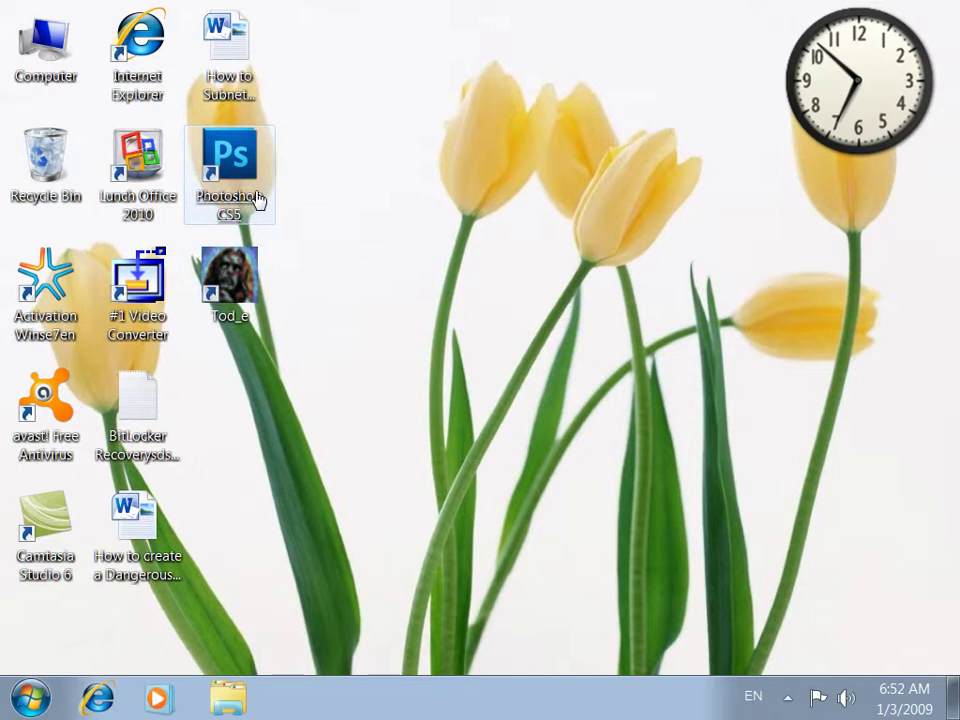
Set Folder Options back to double-click opening of items, and test it by opening and closing Computer from the desktop
key(super)
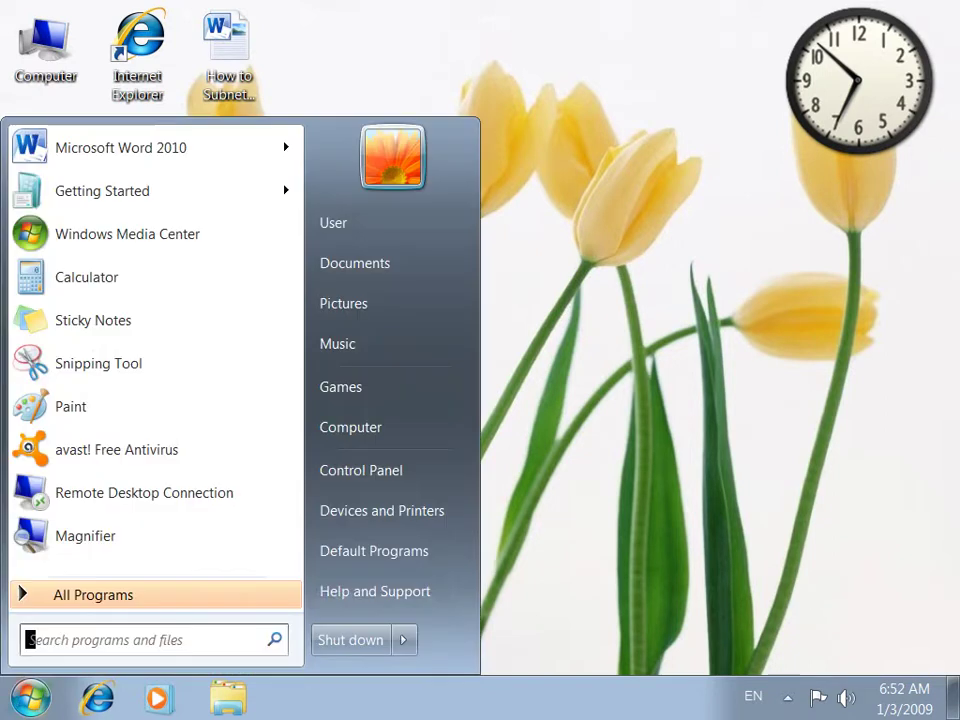
click(378, 475)
click(639, 439)
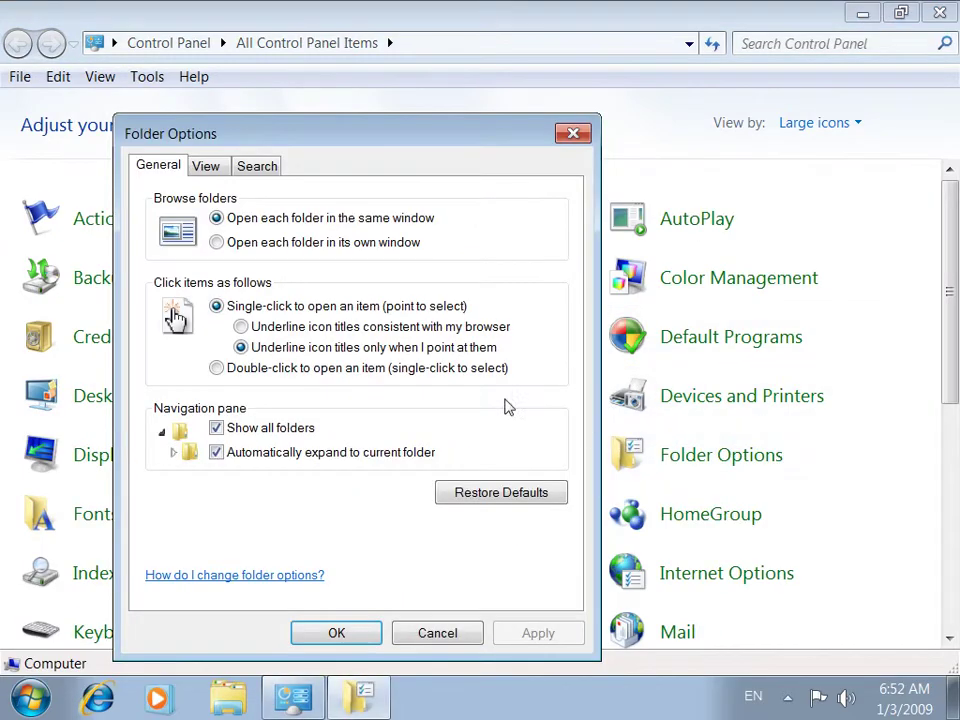
click(278, 369)
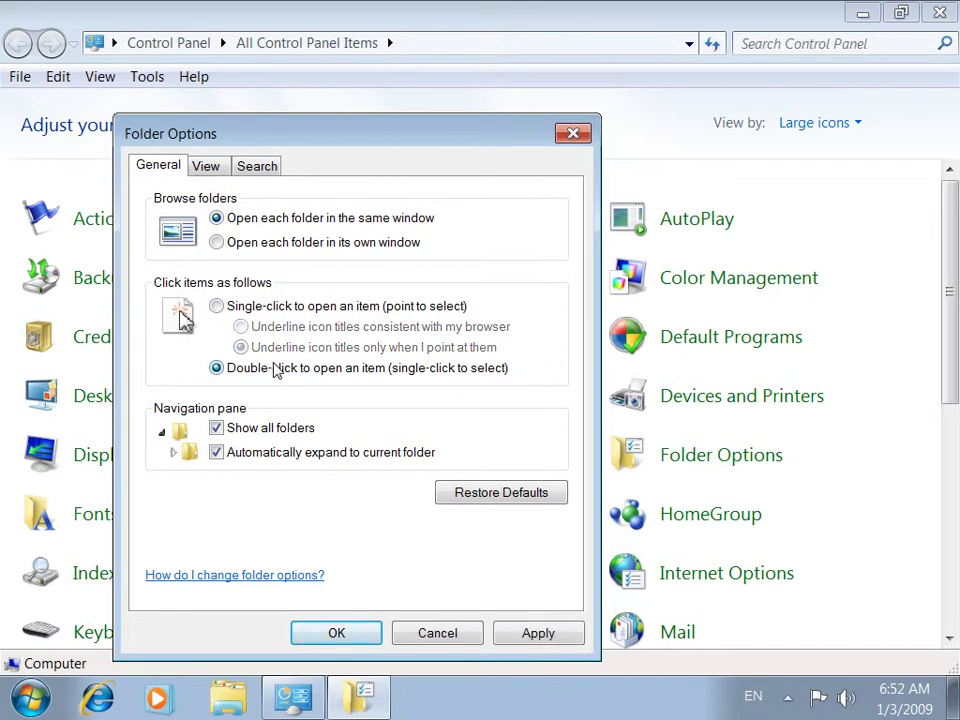
click(555, 633)
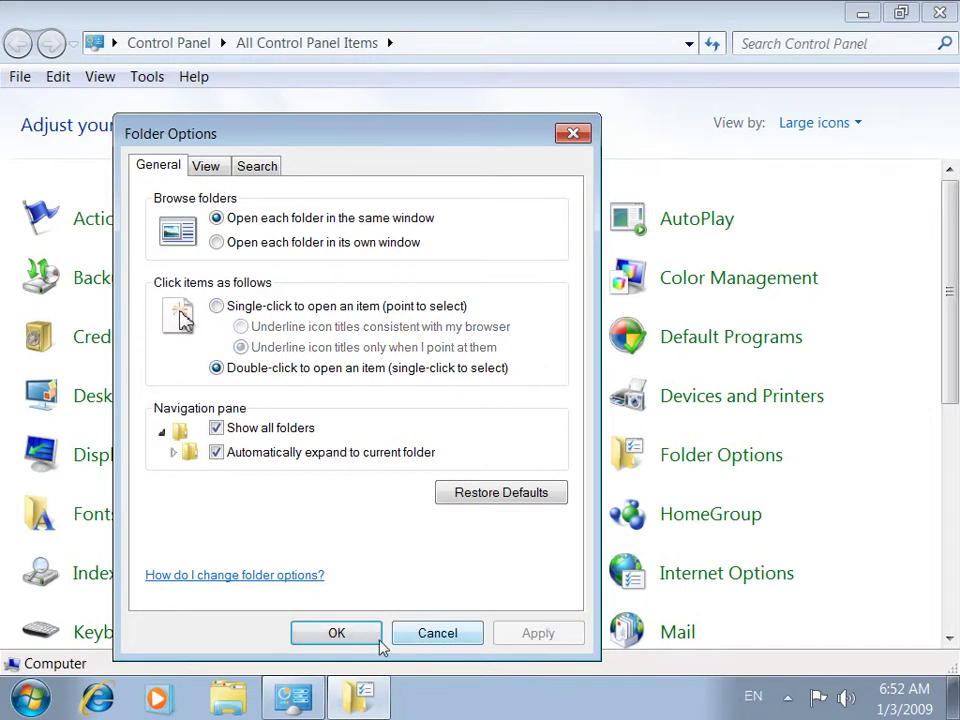
click(376, 638)
click(939, 13)
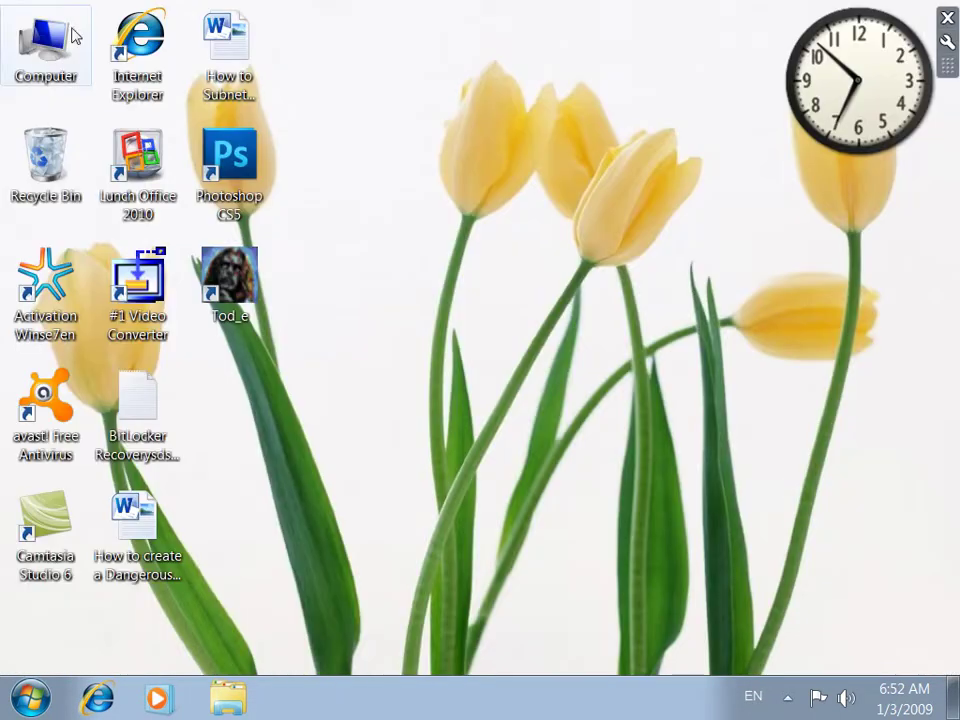
double_click(55, 57)
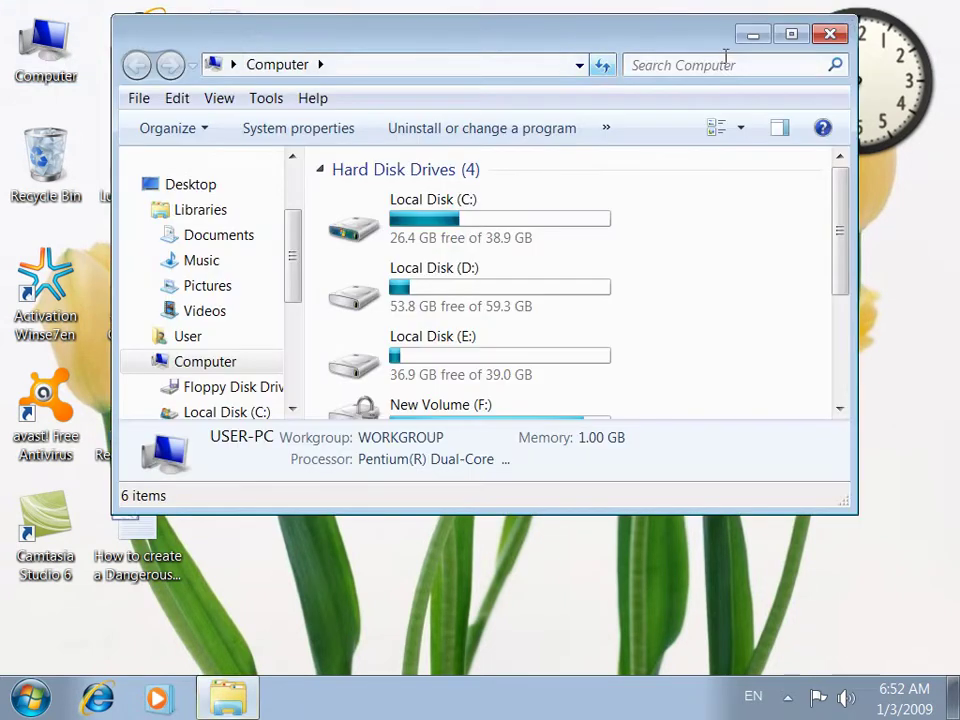
click(829, 36)
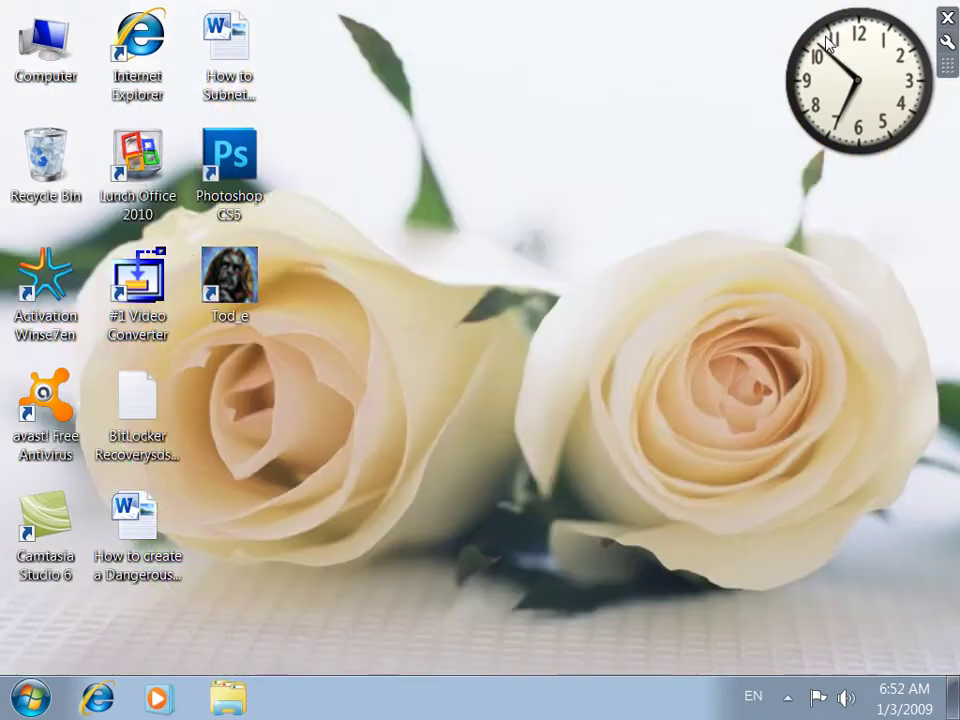
Try turning off Show all folders and Automatically expand to current folder in Folder Options, and turn both back on
click(30, 697)
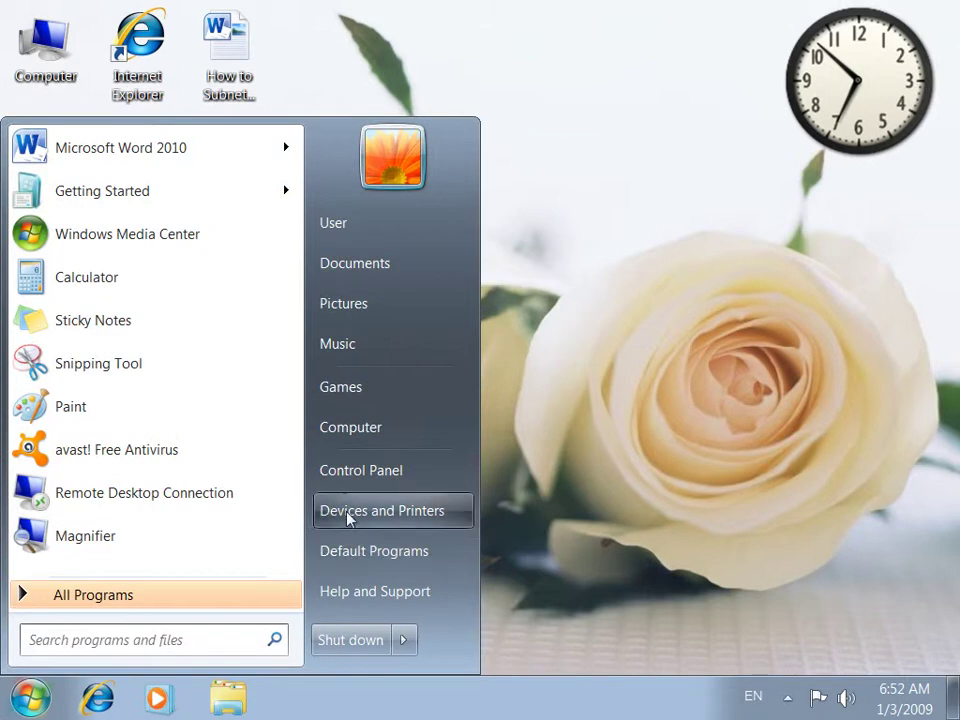
click(349, 473)
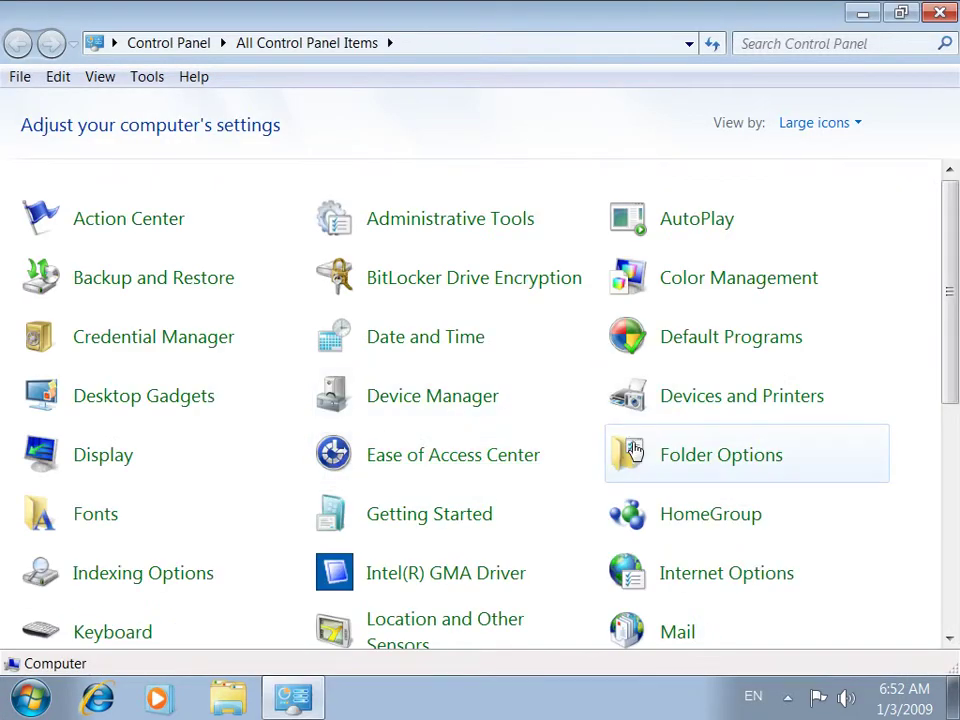
click(634, 452)
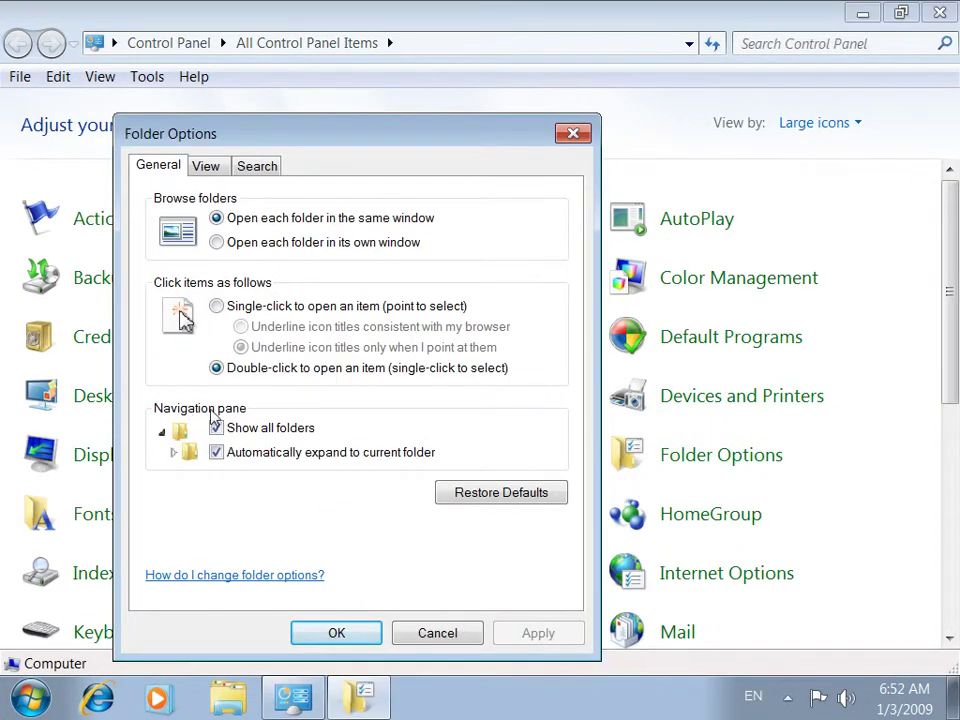
click(217, 428)
click(217, 452)
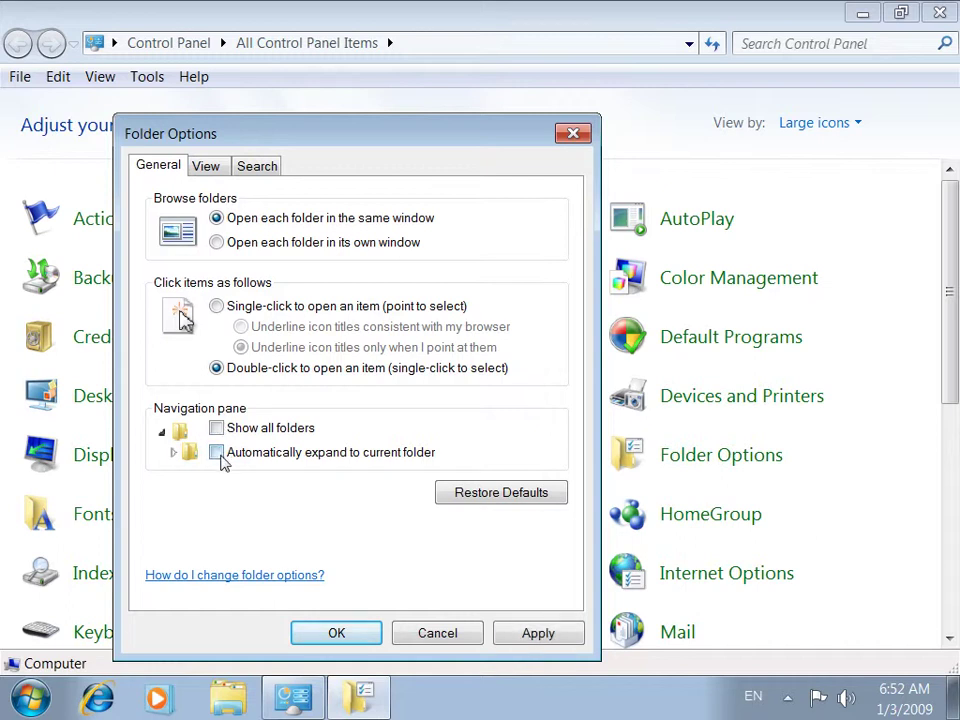
click(538, 633)
click(245, 430)
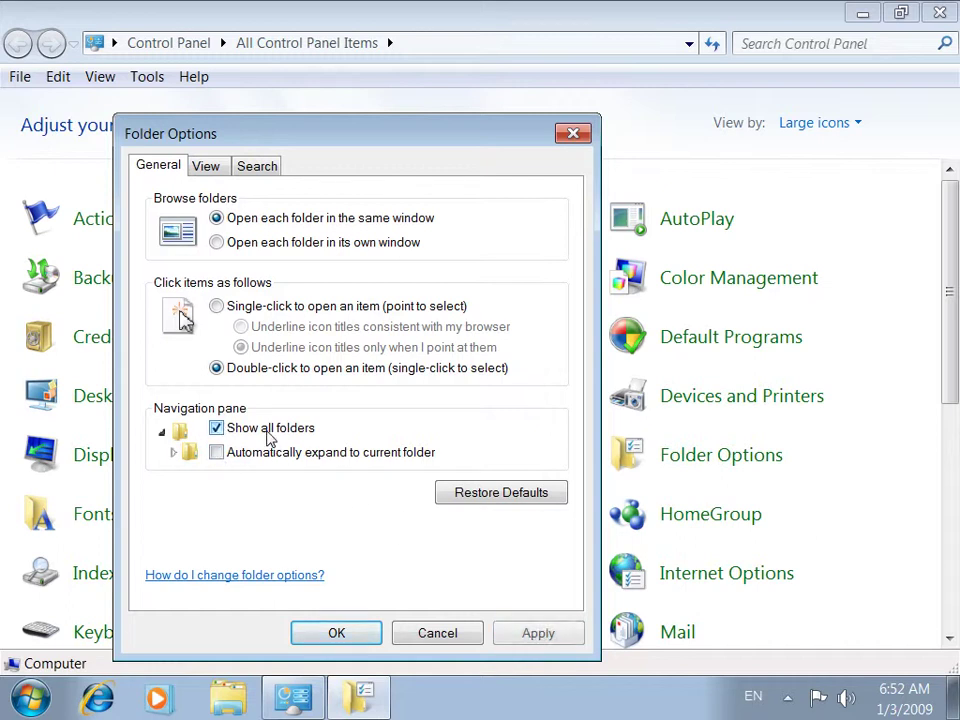
click(222, 455)
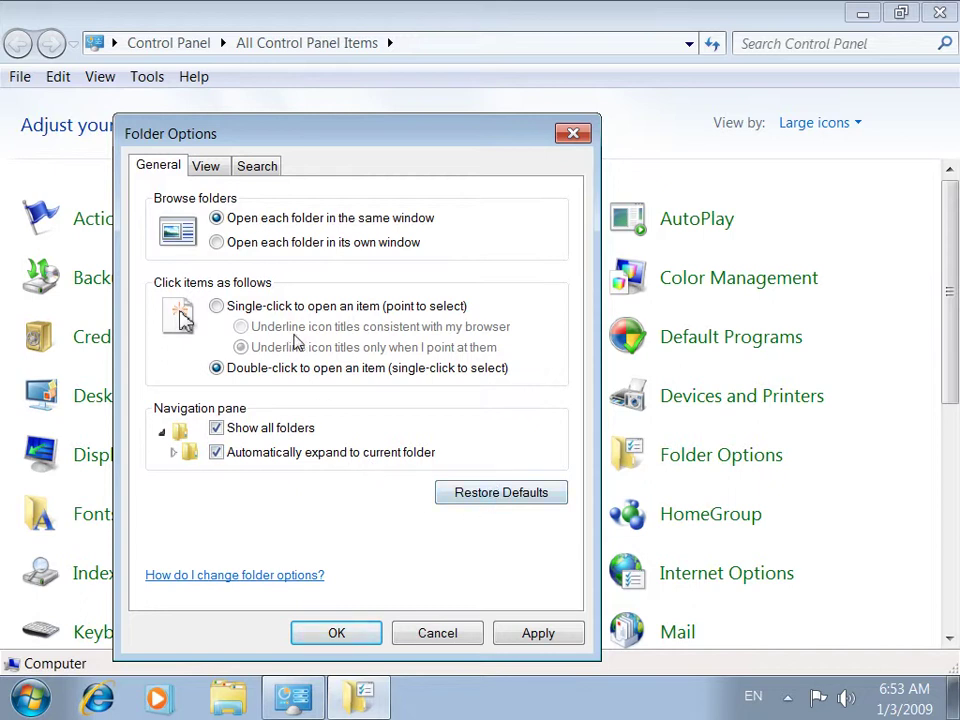
Select opening each folder in its own window, restore the General defaults in Folder Options and apply them
click(289, 243)
click(247, 307)
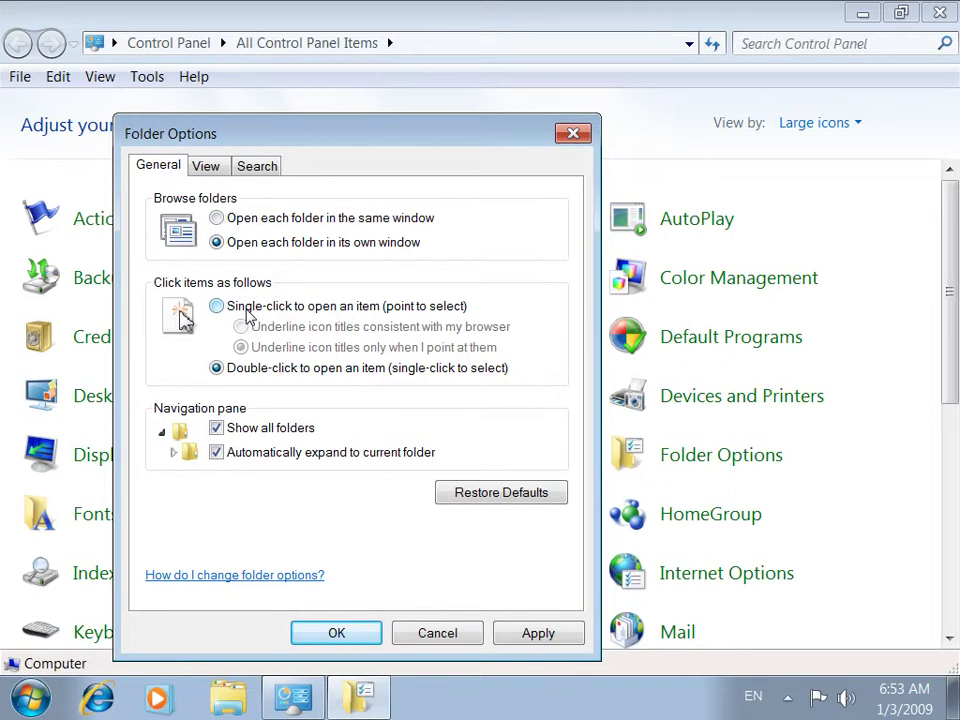
click(442, 493)
click(520, 634)
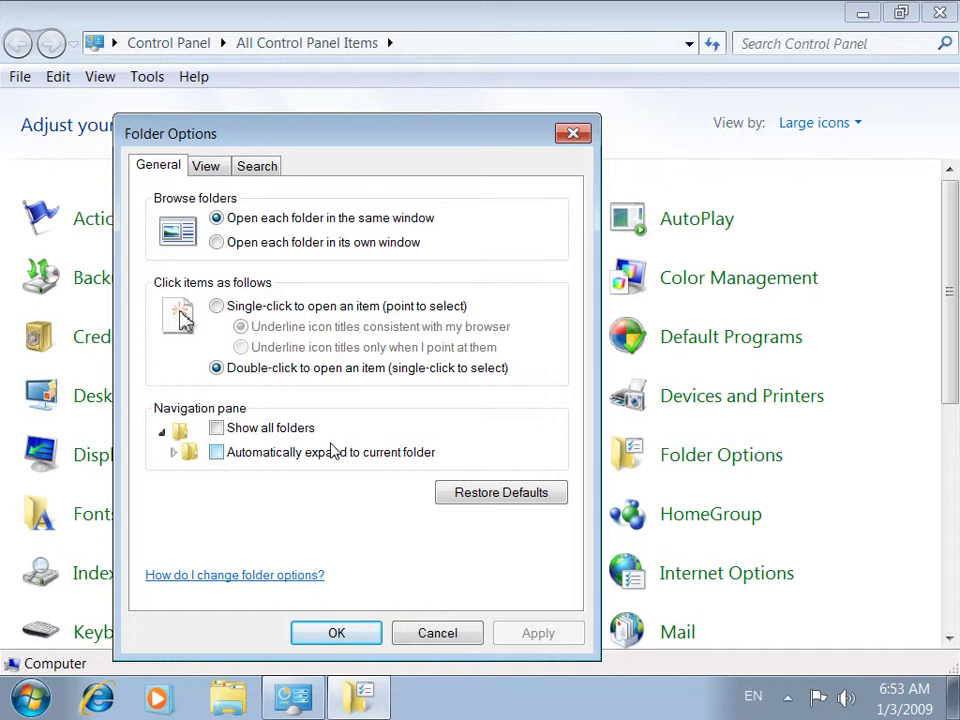
Look through the advanced View settings in Folder Options, and close Folder Options and the Control Panel
click(201, 168)
mouse_move(553, 381)
mouse_down()
mouse_move(561, 411)
mouse_move(553, 381)
mouse_up()
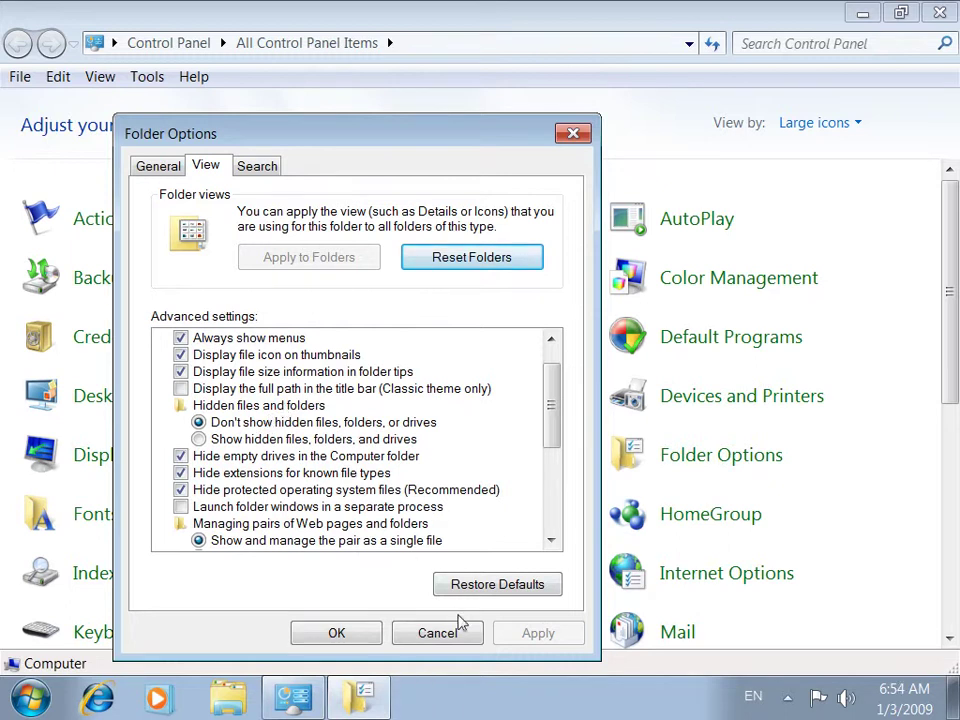
click(337, 634)
click(926, 10)
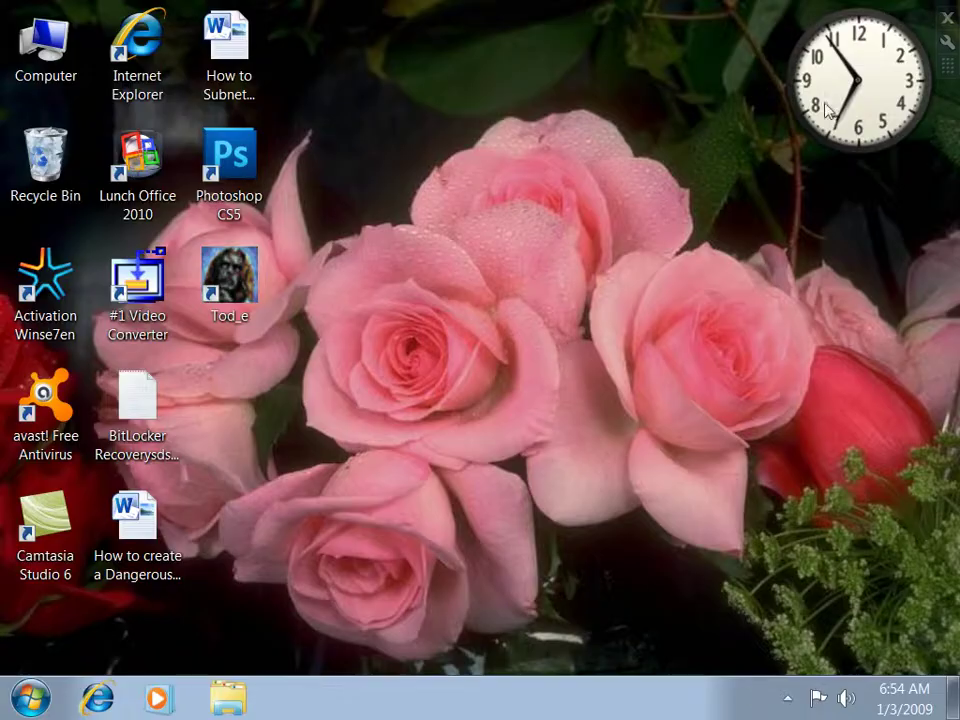
Create a new folder on the desktop and name it with a person's surname
right_click(561, 206)
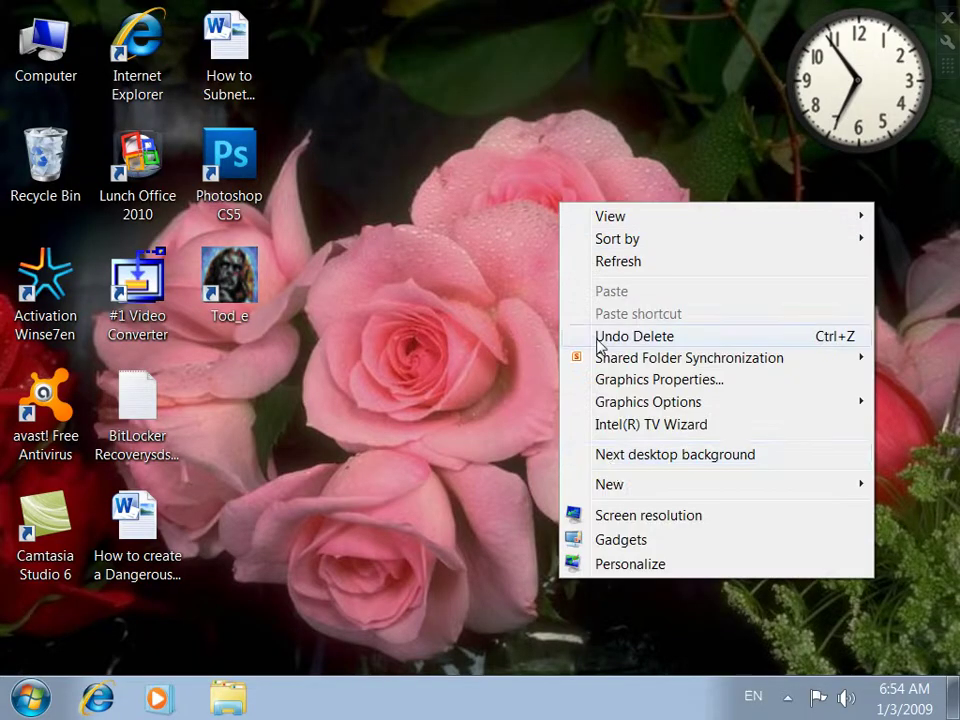
click(605, 487)
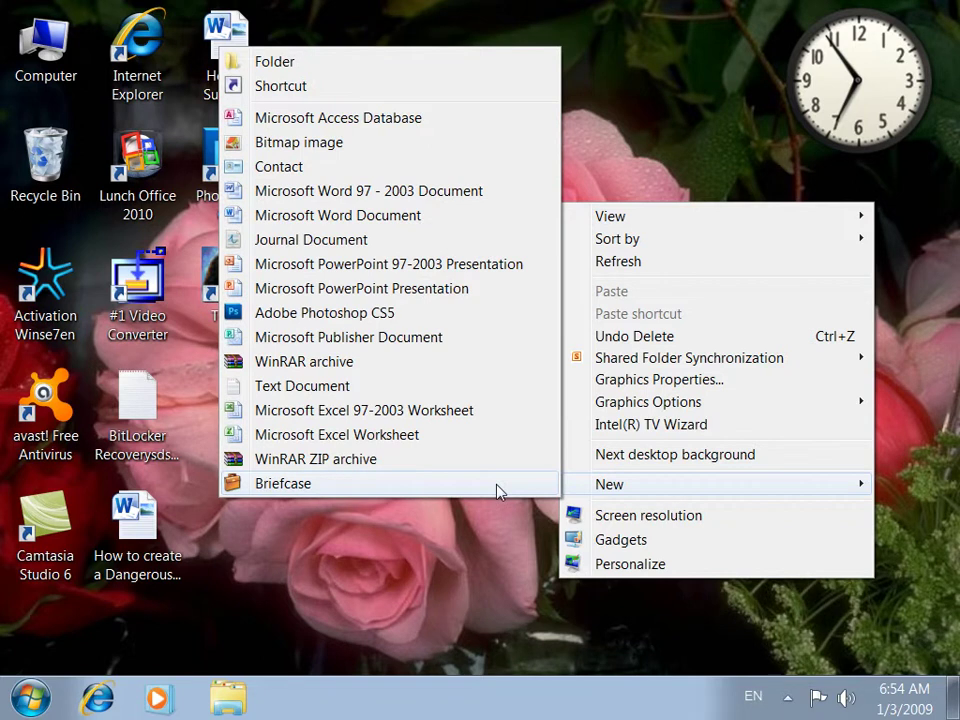
click(331, 64)
text(khan)
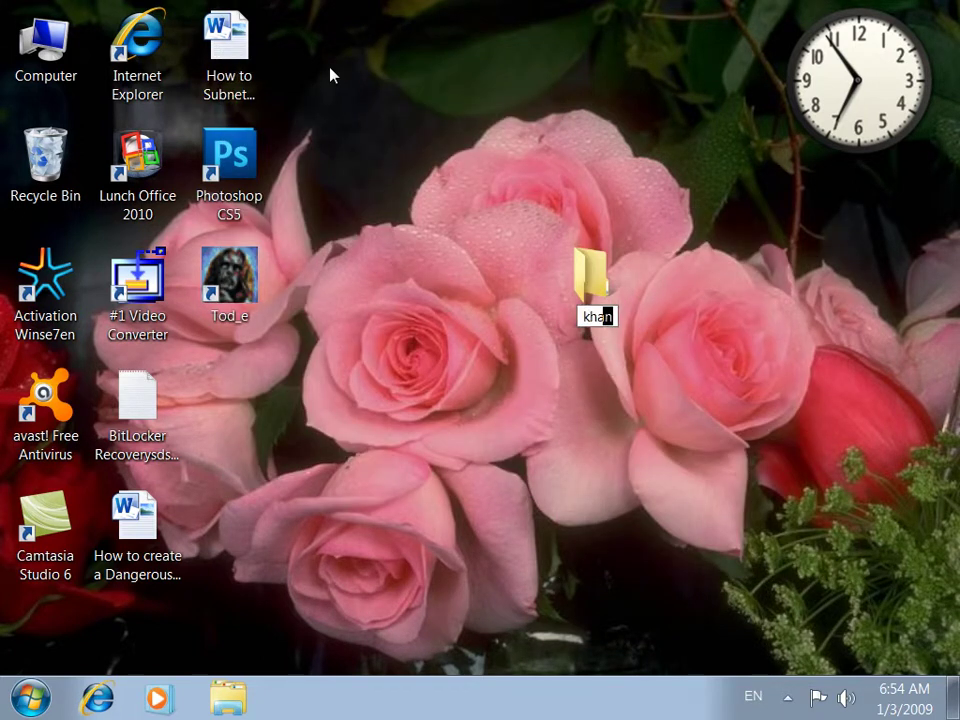
key(Return)
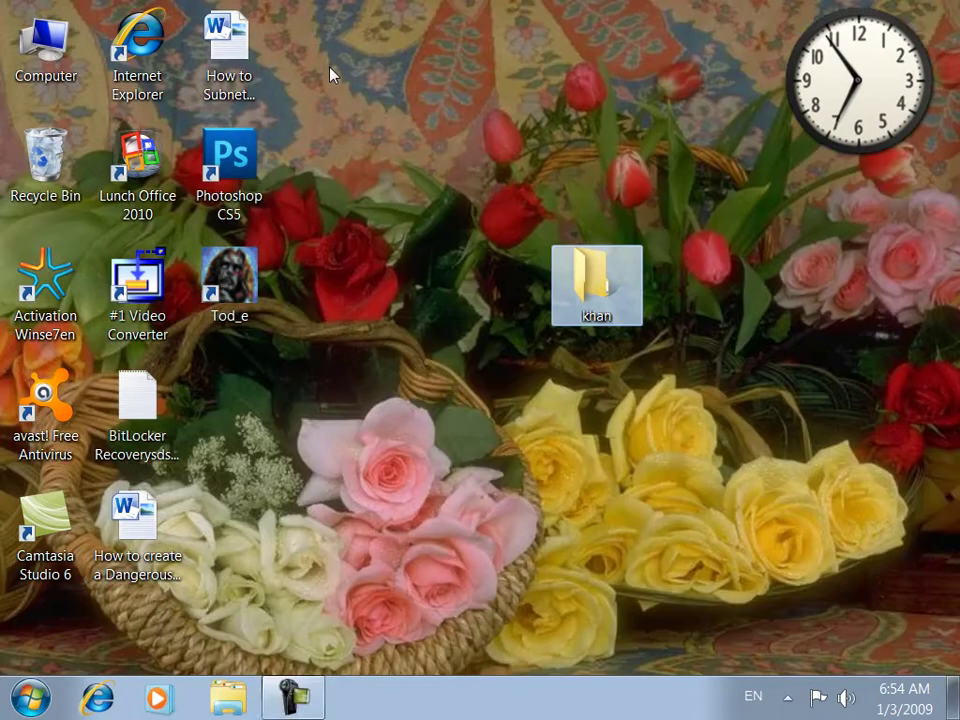
Set the Hidden attribute on the new desktop folder in its properties, apply it and refresh the desktop
right_click(578, 280)
click(610, 662)
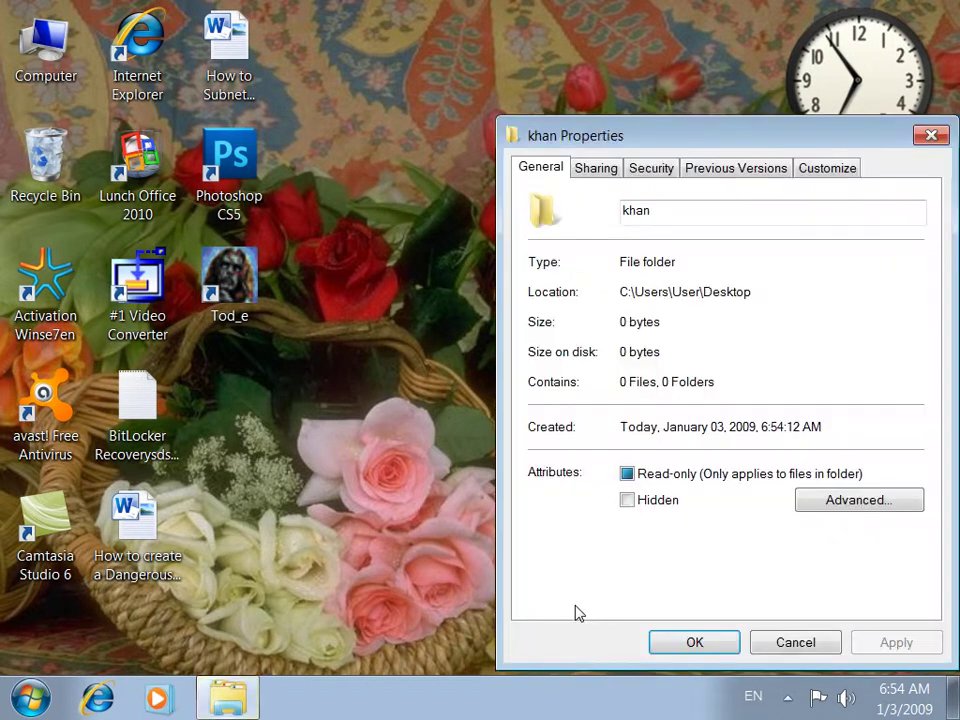
click(630, 503)
click(896, 642)
click(694, 642)
right_click(645, 260)
click(763, 330)
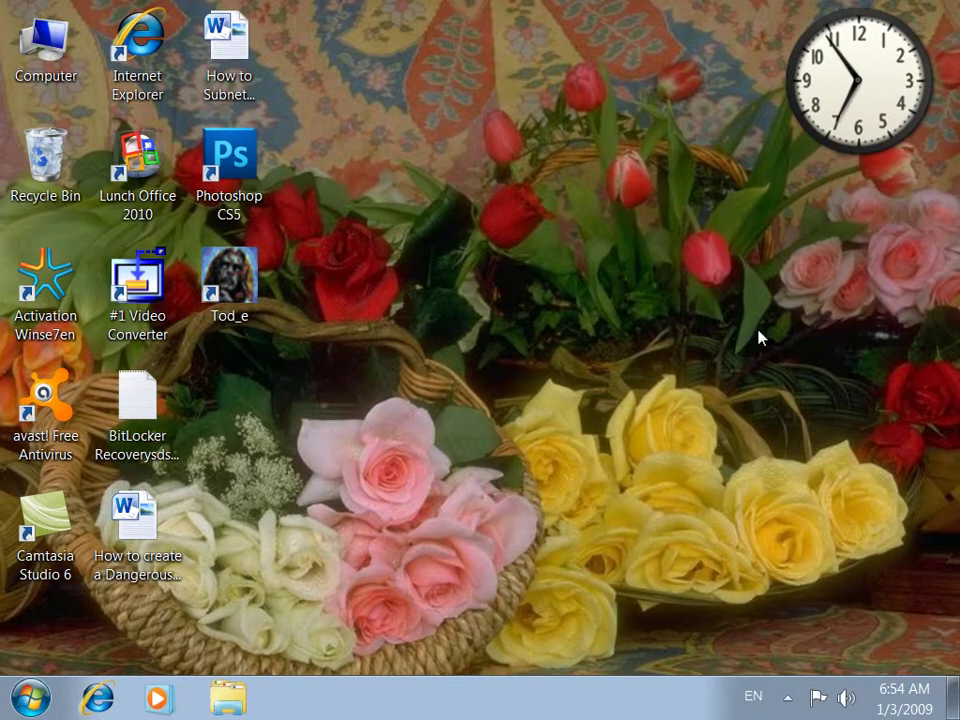
Set Folder Options in the Control Panel to show hidden files, folders, and drives, apply it and return to the desktop
click(30, 697)
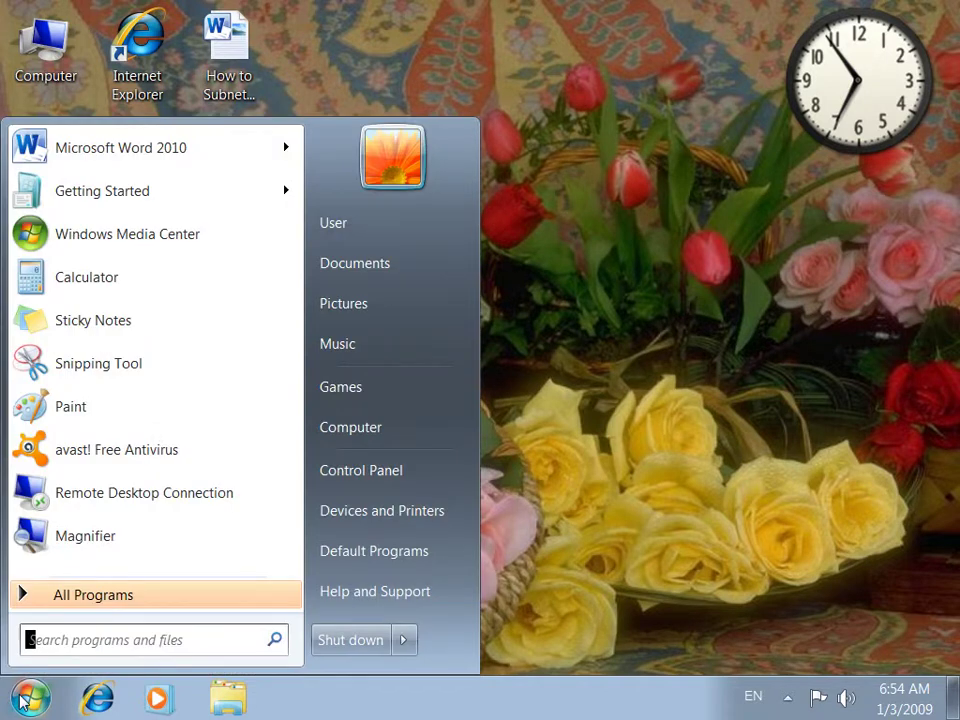
click(322, 470)
click(627, 454)
click(148, 112)
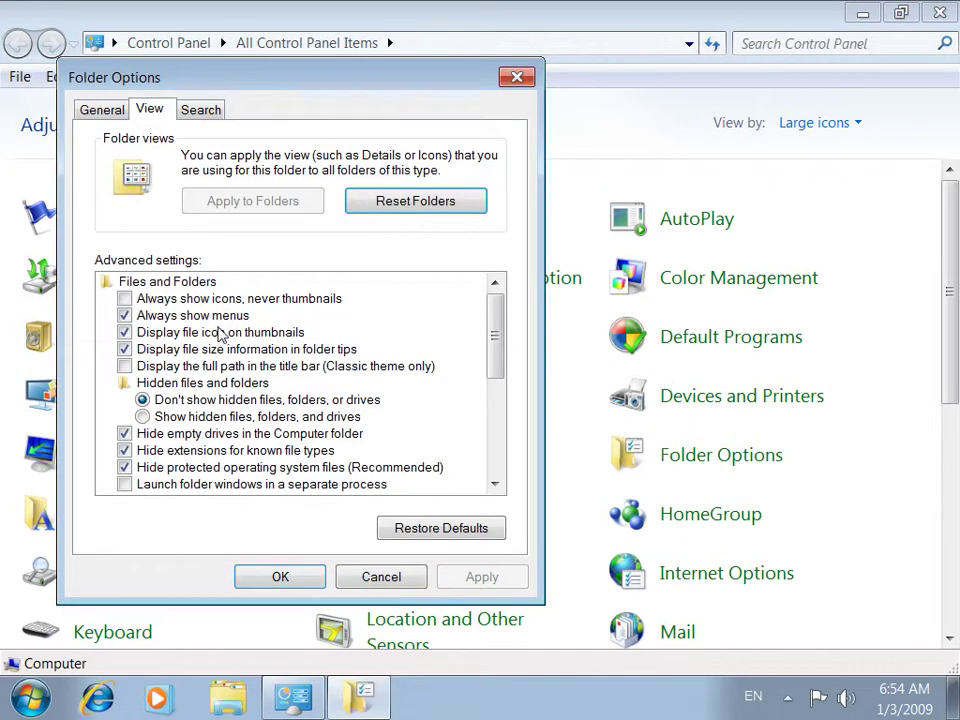
click(180, 417)
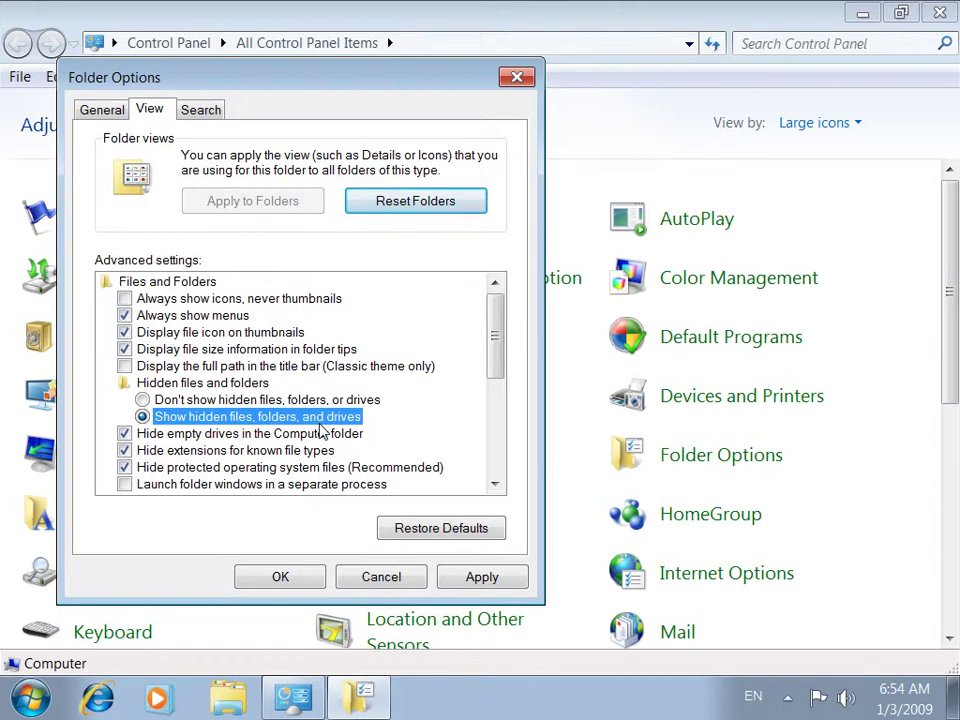
click(522, 588)
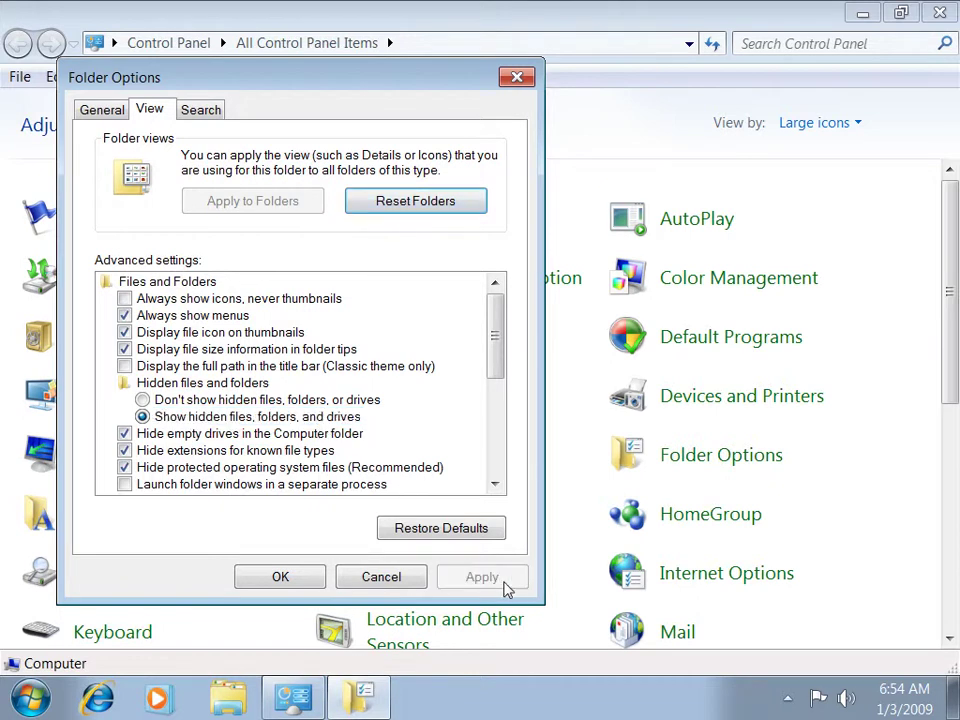
click(281, 576)
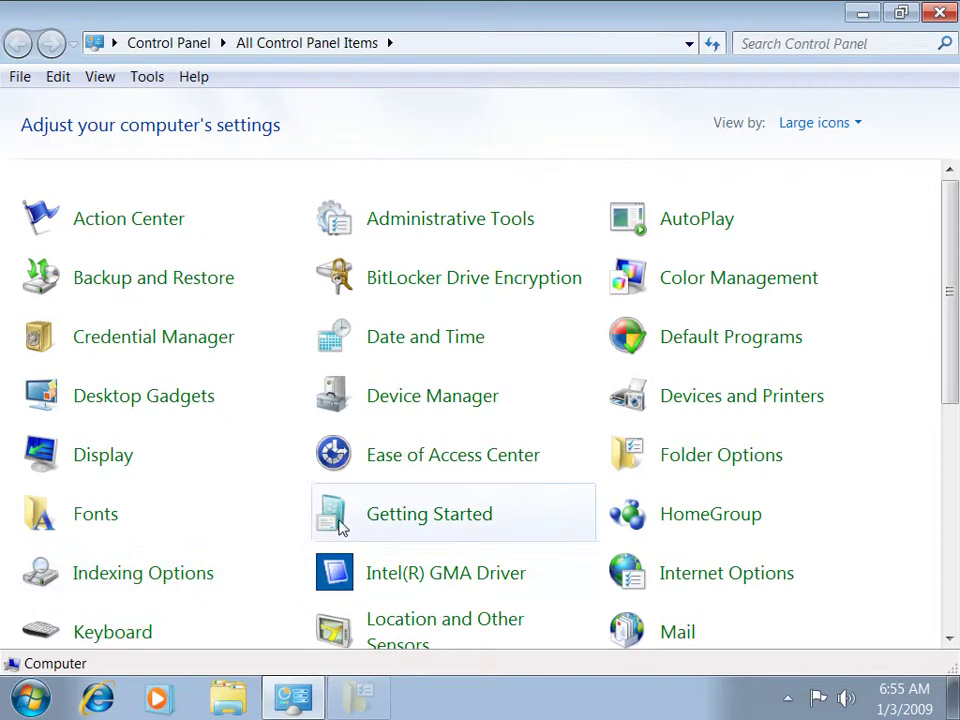
click(862, 13)
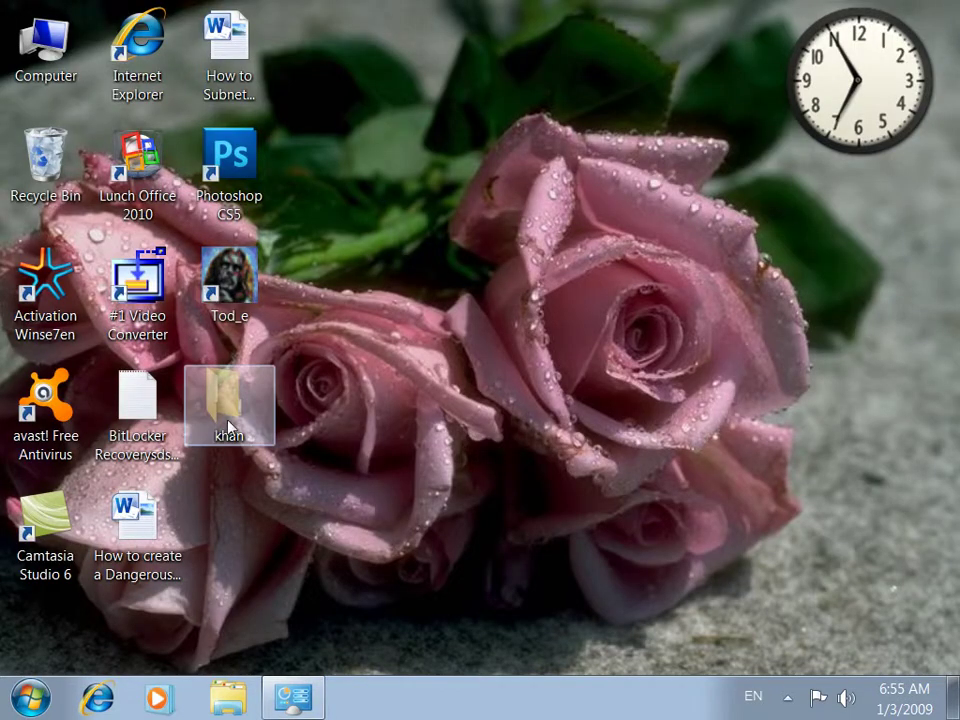
Set Folder Options to Don't show hidden files, folders, or drives, apply it and return to the desktop
click(293, 697)
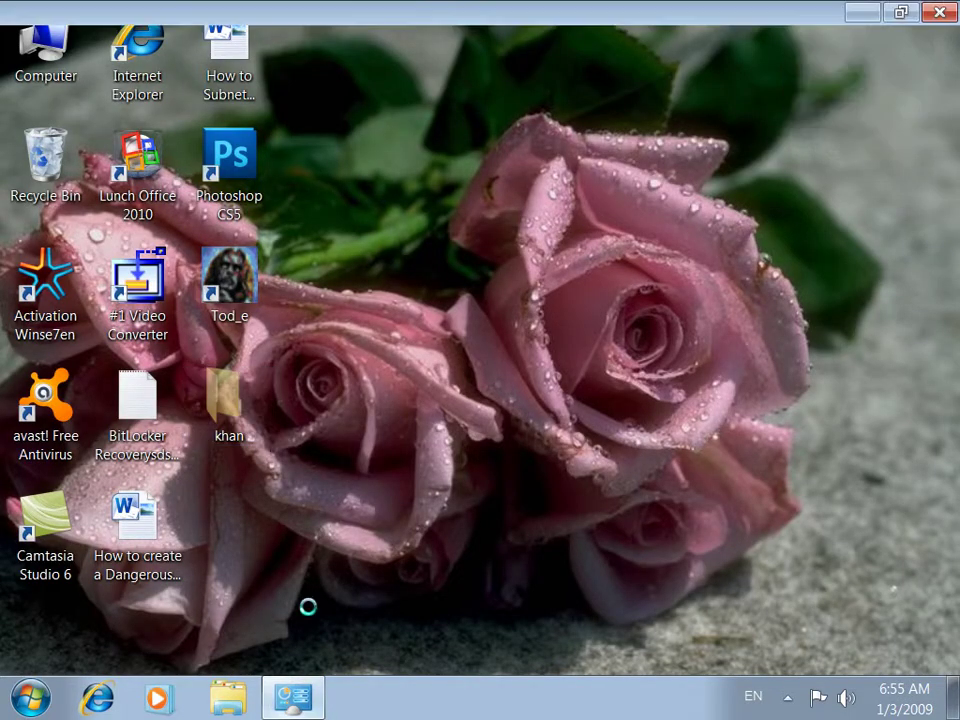
click(640, 455)
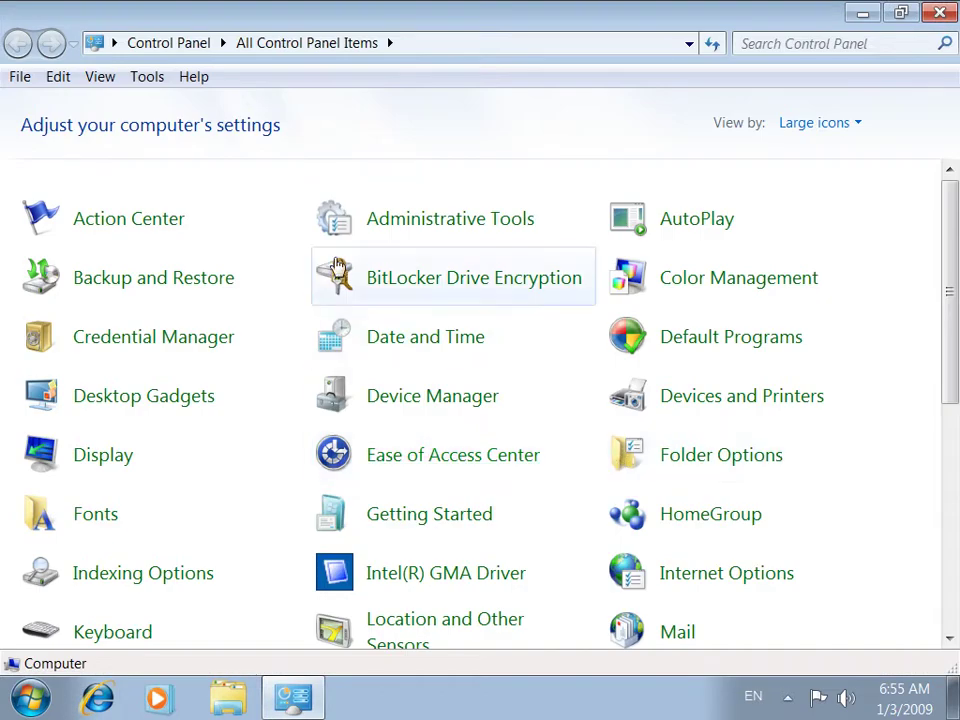
click(207, 166)
click(251, 455)
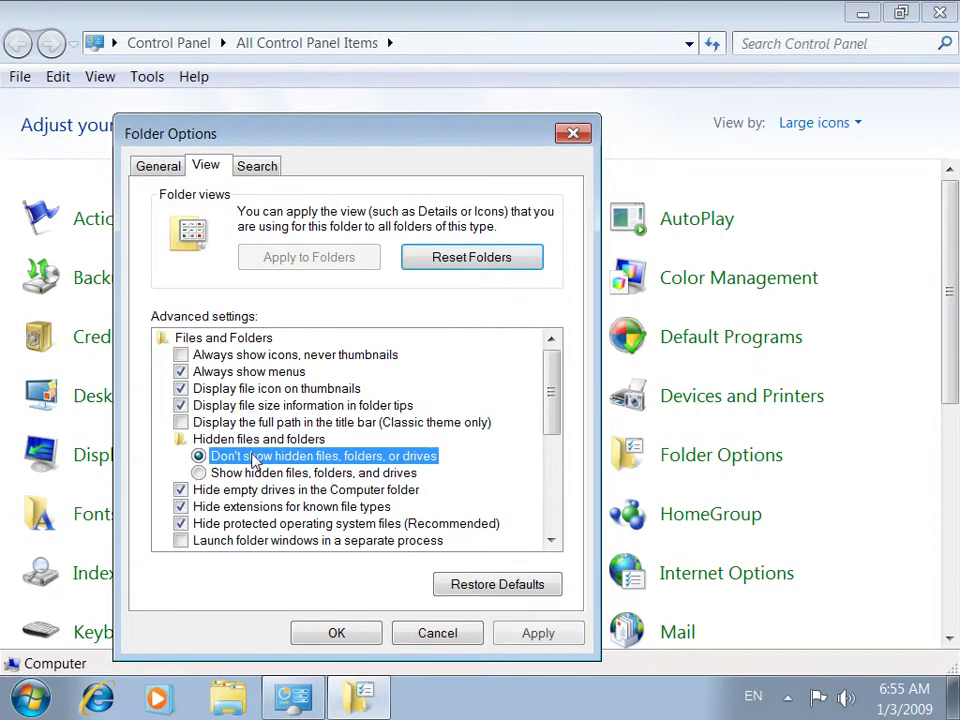
click(540, 634)
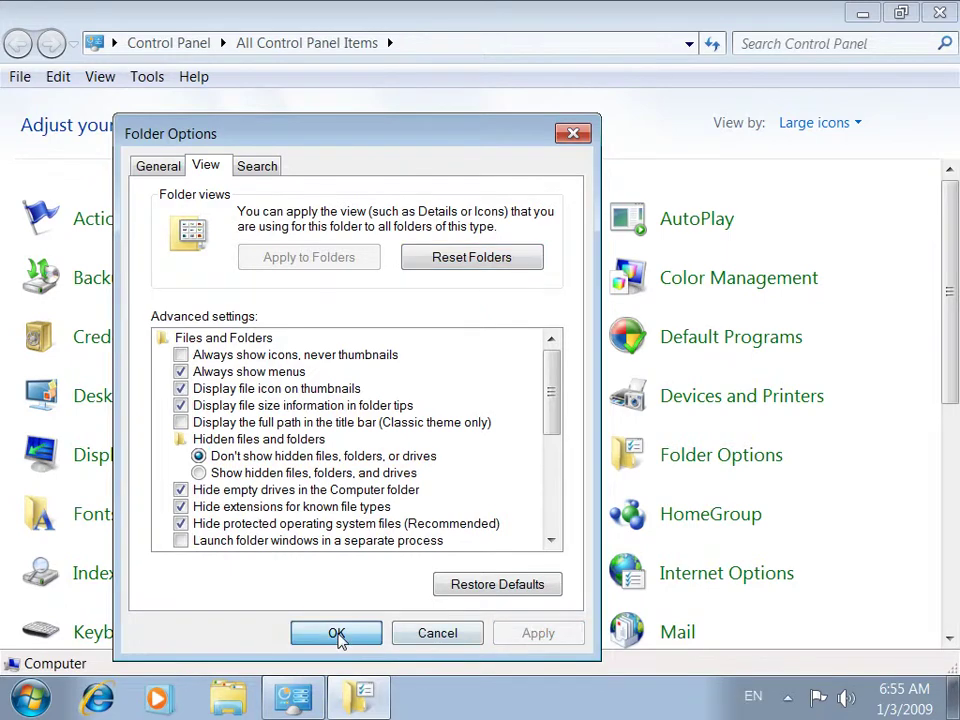
click(336, 634)
click(316, 706)
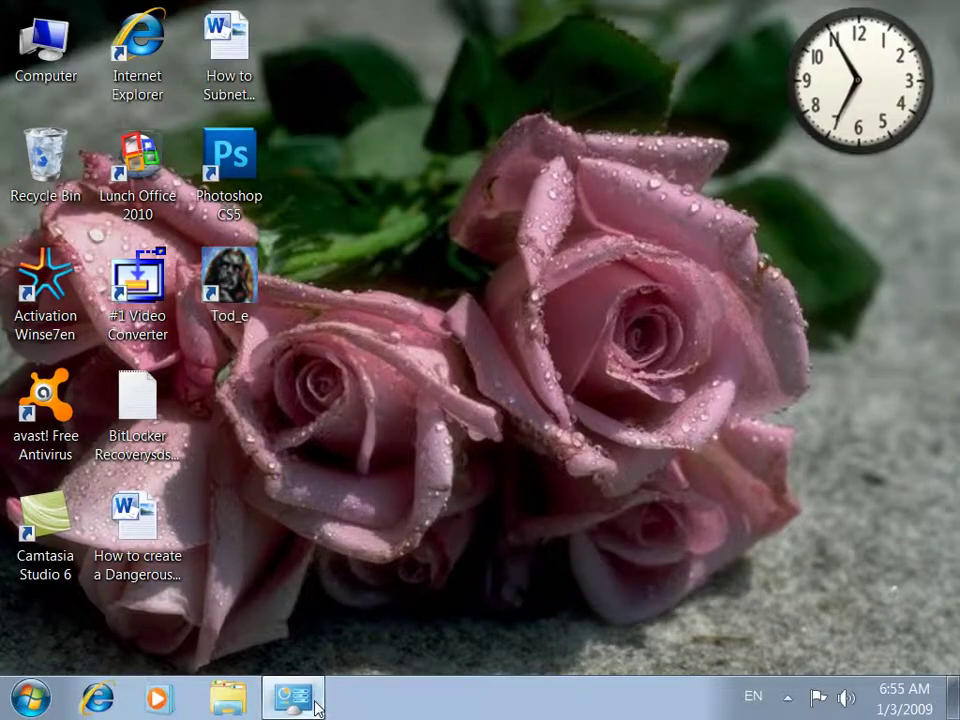
Switch Folder Options back to showing hidden files, folders, and drives, apply it and minimize the Control Panel
click(313, 703)
click(638, 456)
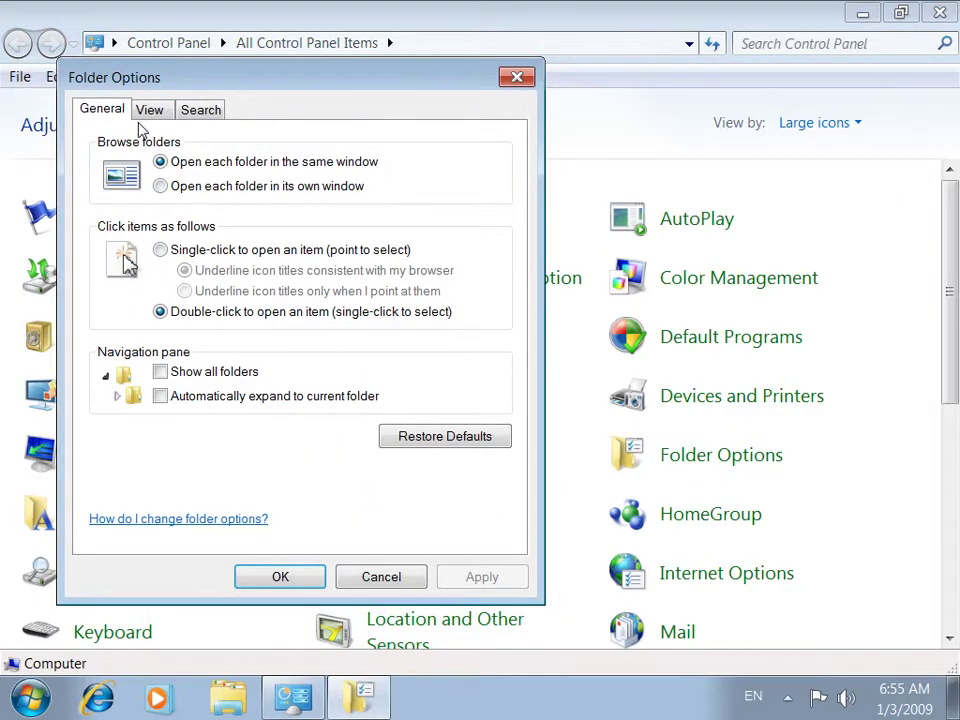
click(150, 109)
click(150, 417)
click(490, 582)
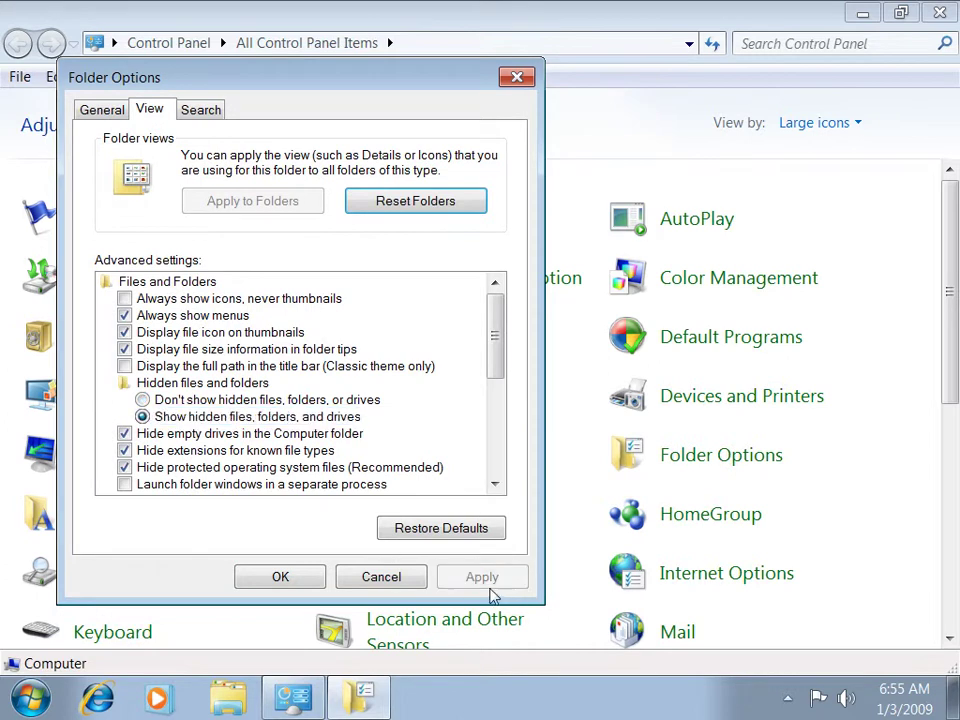
click(282, 584)
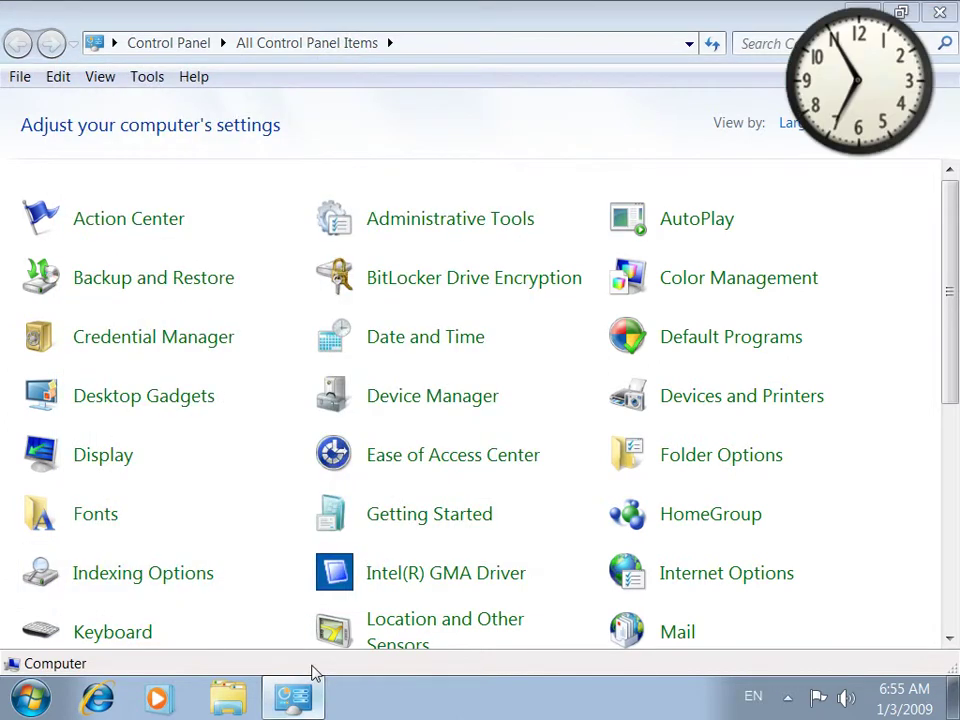
click(300, 698)
Clear the Hidden attribute in the desktop folder's properties, apply it and refresh the desktop
right_click(240, 433)
click(300, 408)
click(388, 500)
click(632, 645)
click(440, 642)
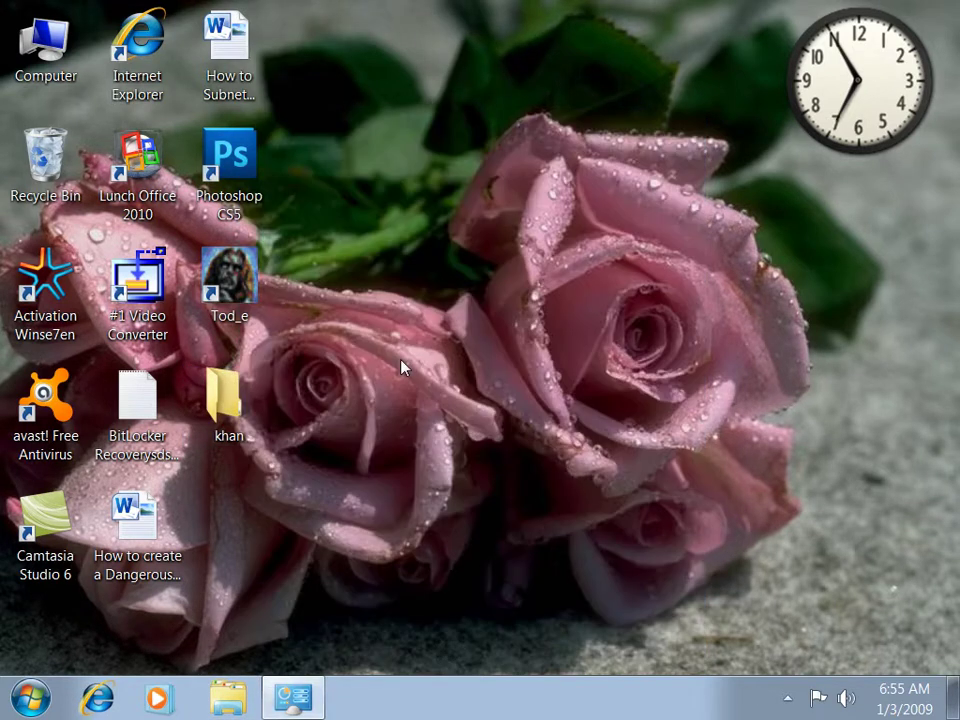
right_click(403, 302)
click(452, 360)
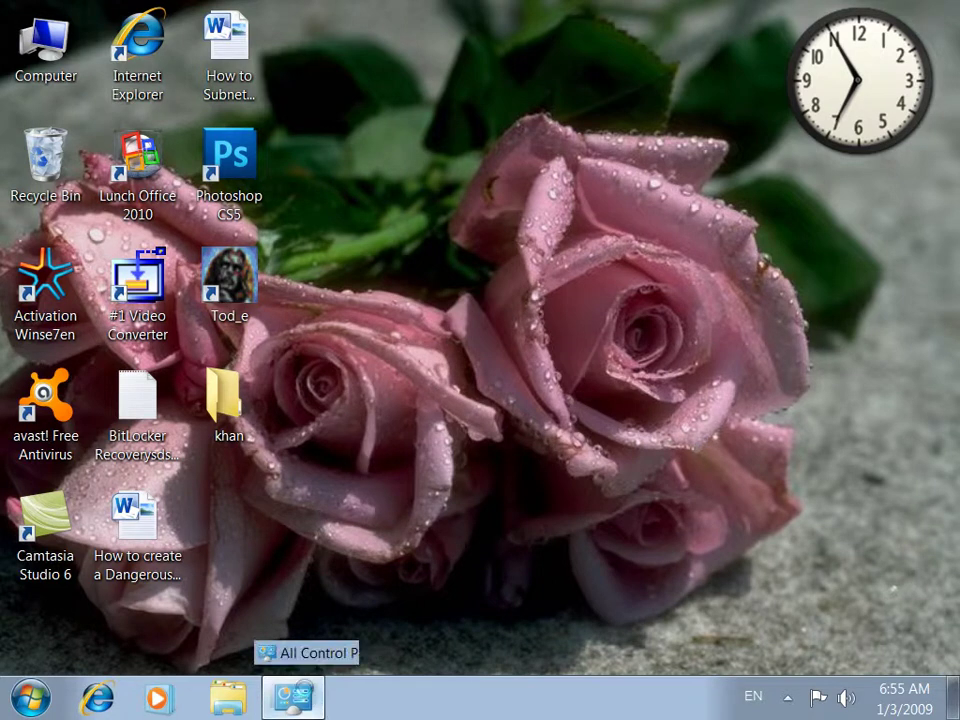
Review the advanced View settings in Folder Options, including hiding empty drives, and return to the desktop
click(293, 697)
click(636, 470)
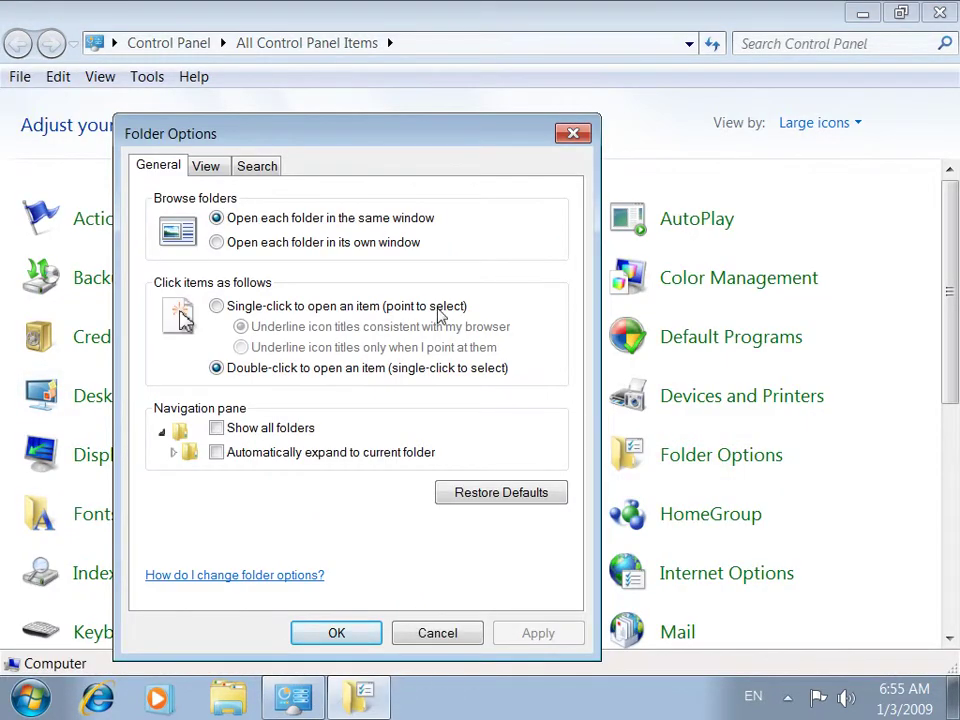
click(208, 168)
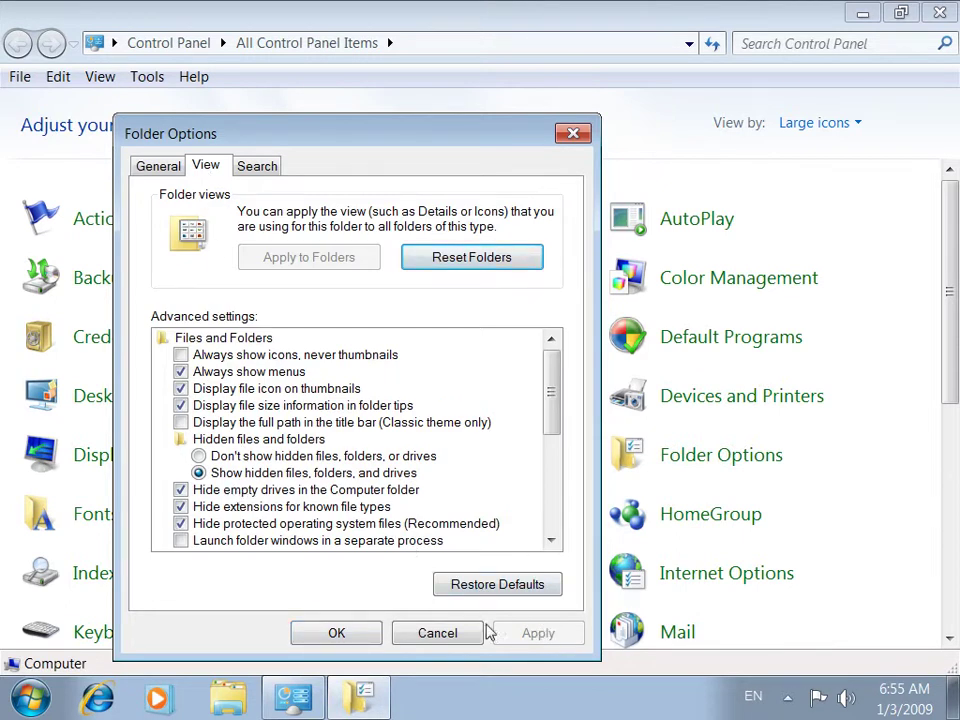
click(338, 632)
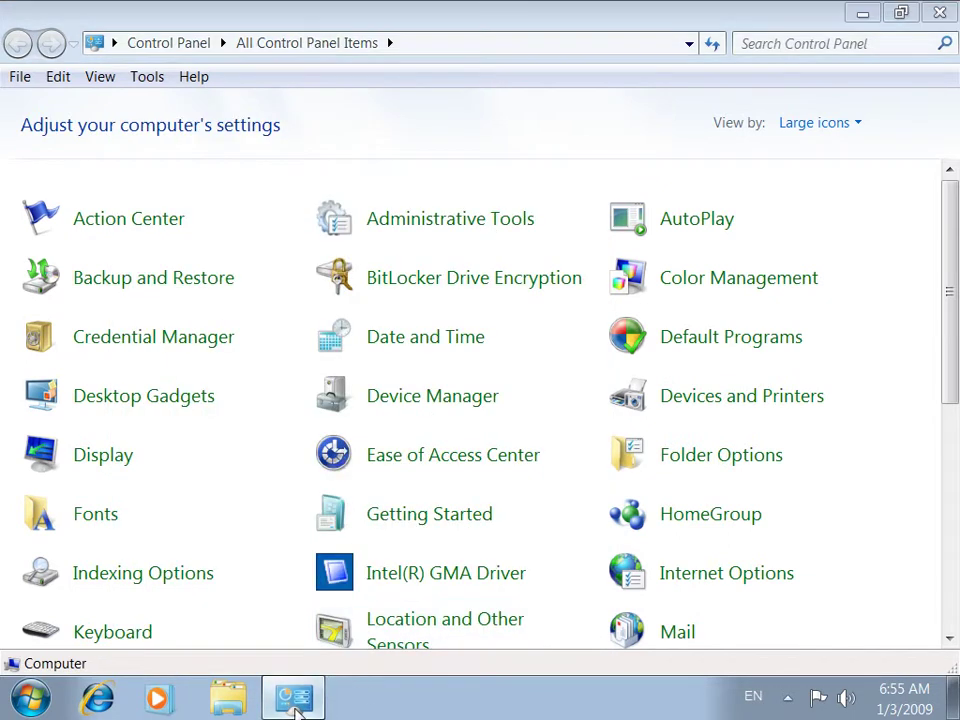
click(293, 697)
Open the Computer window, maximize it to examine the listed drives, and close it
double_click(42, 50)
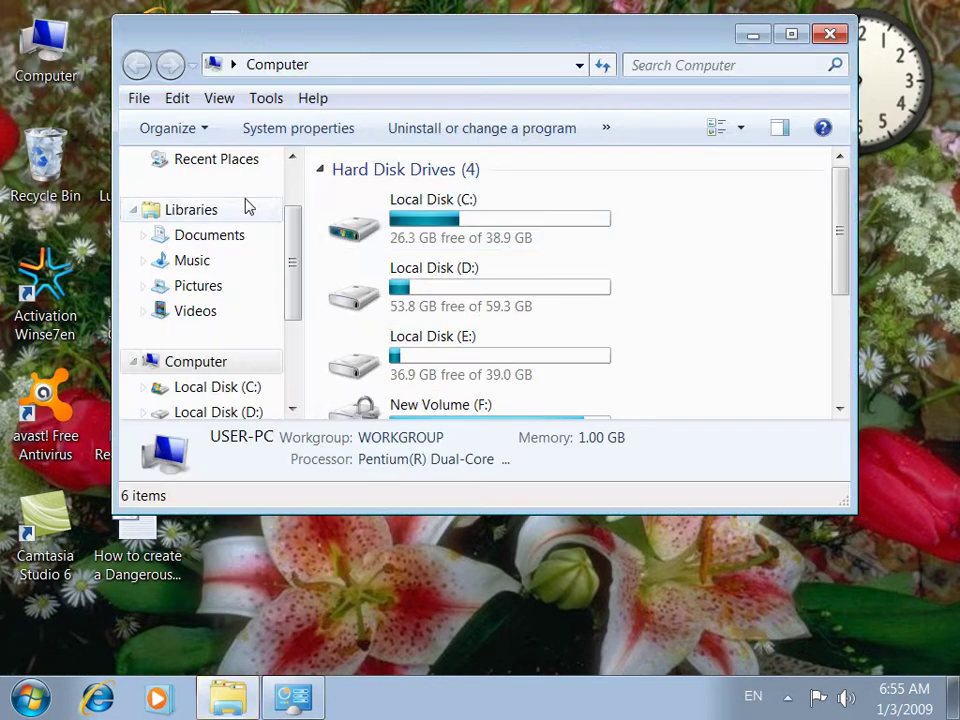
double_click(516, 36)
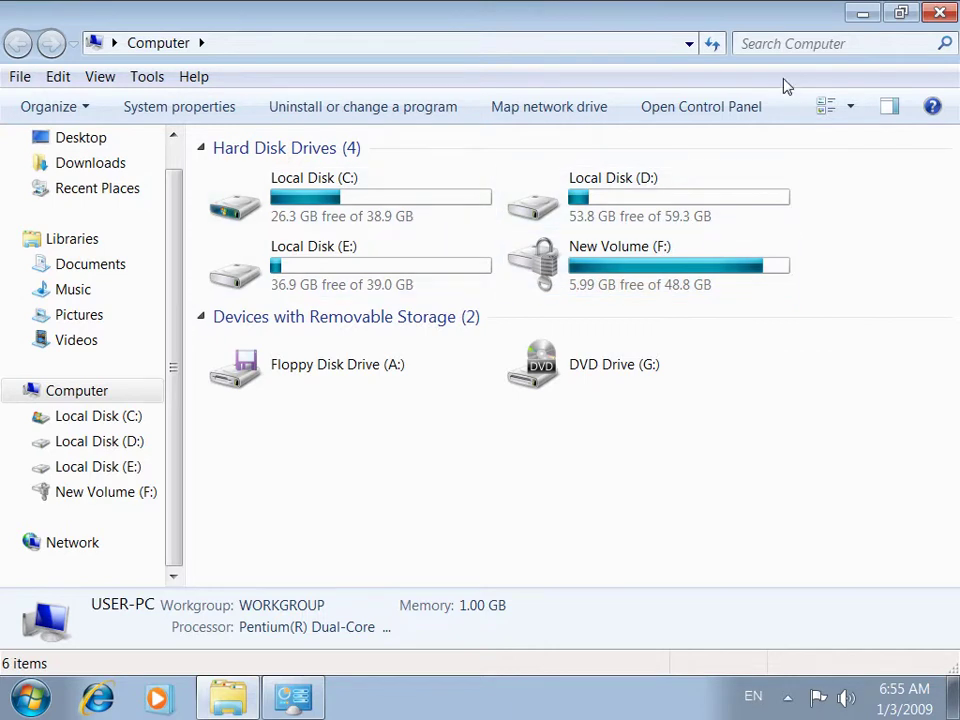
click(938, 13)
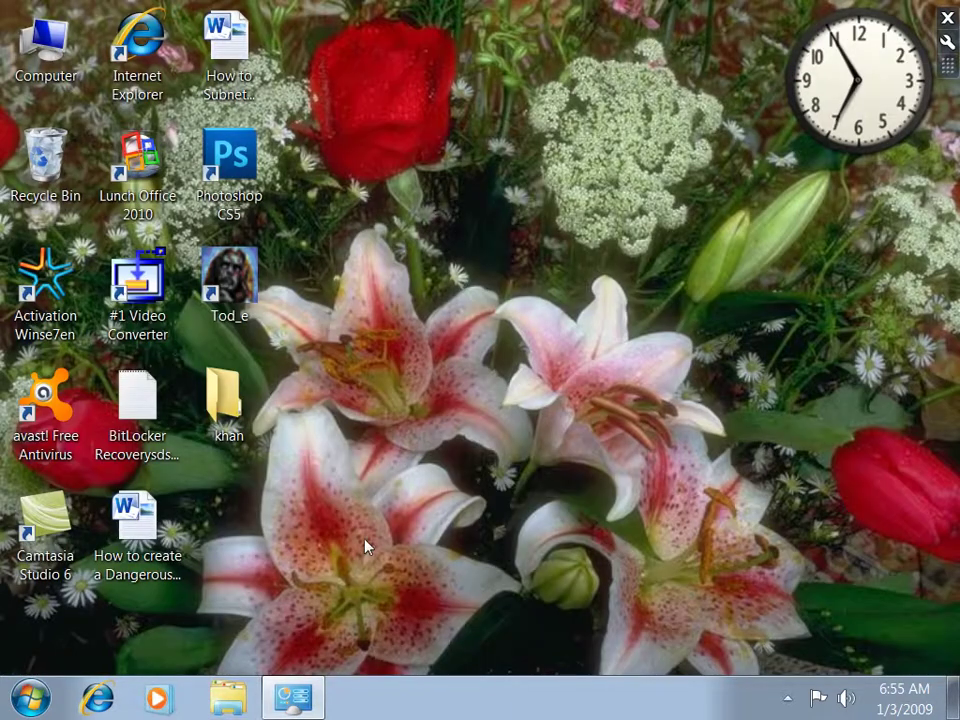
Examine the option for hiding extensions of known file types in Folder Options, and return to the desktop
click(293, 697)
click(636, 464)
click(150, 111)
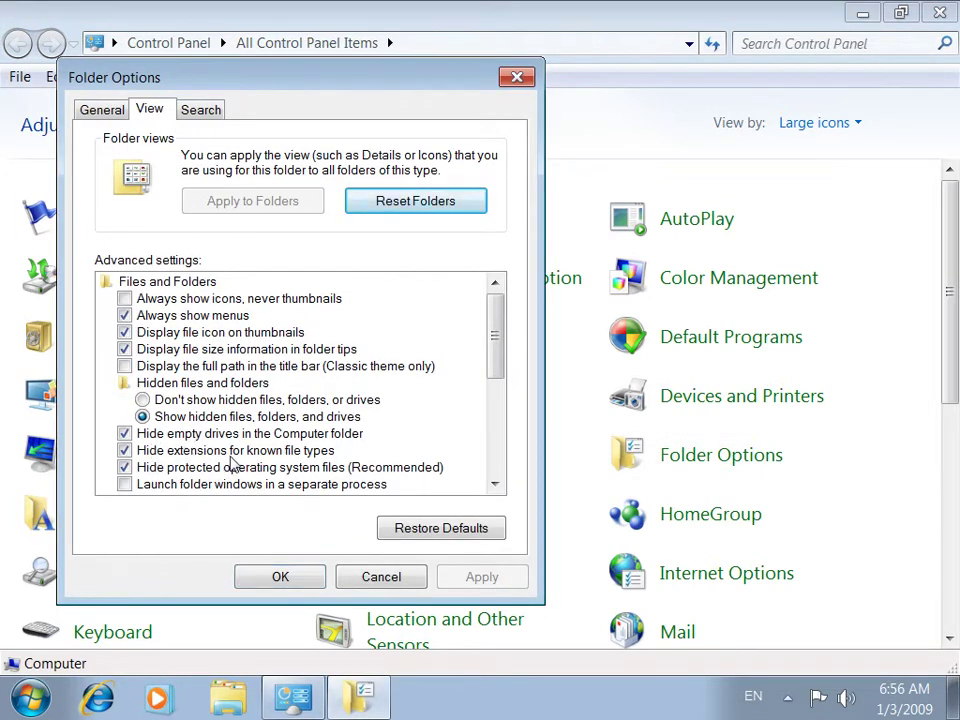
click(285, 576)
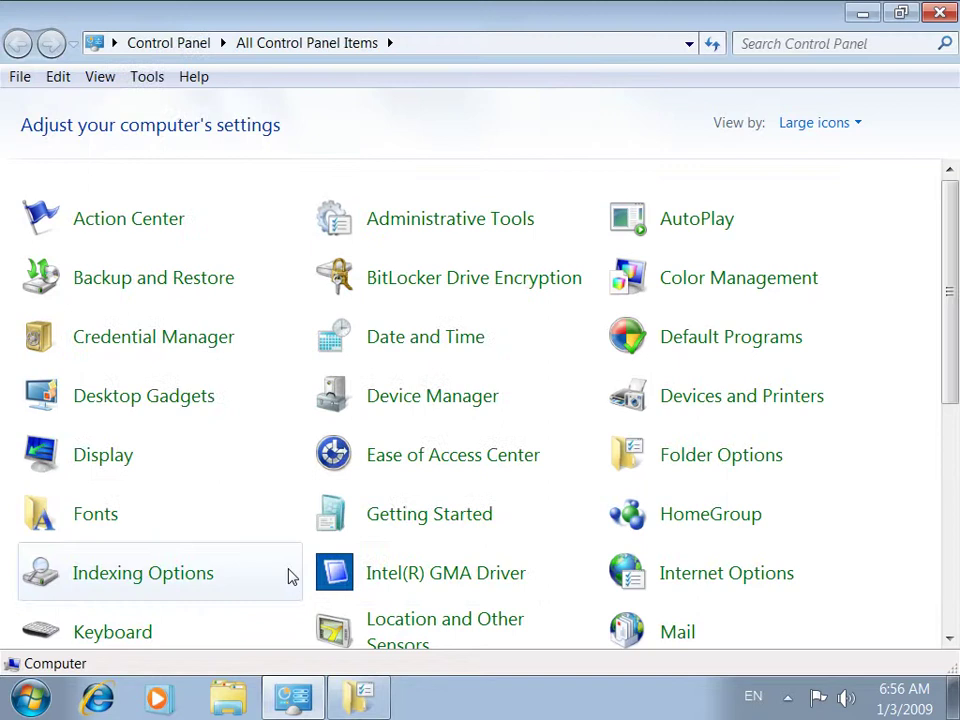
click(291, 688)
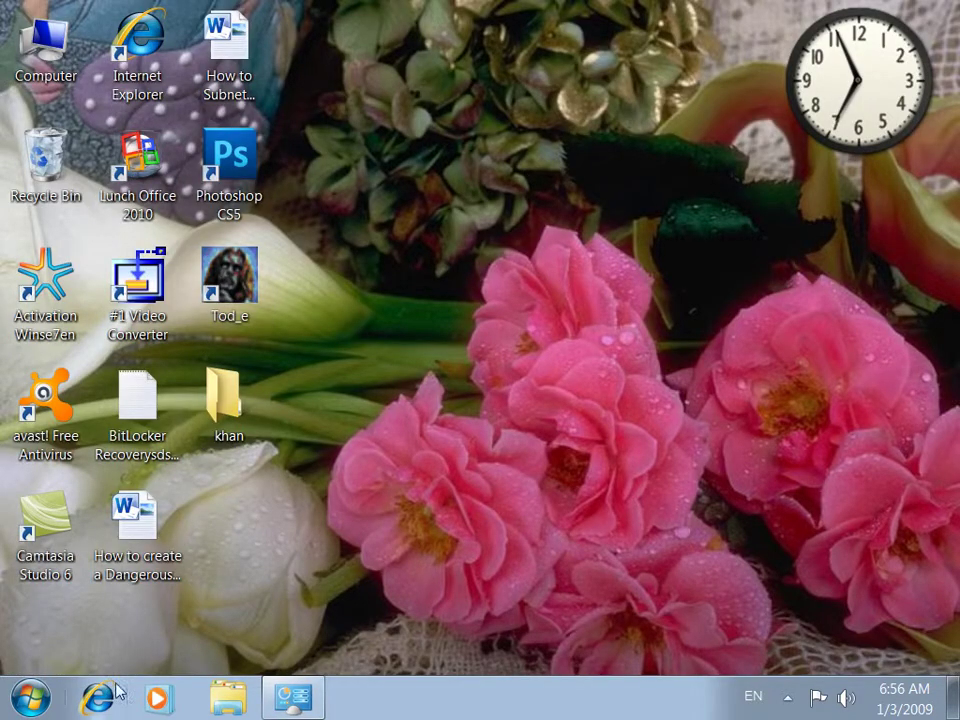
Launch Word with the Run command winword and enter =rand() in the blank document
key(super+r)
text(winword)
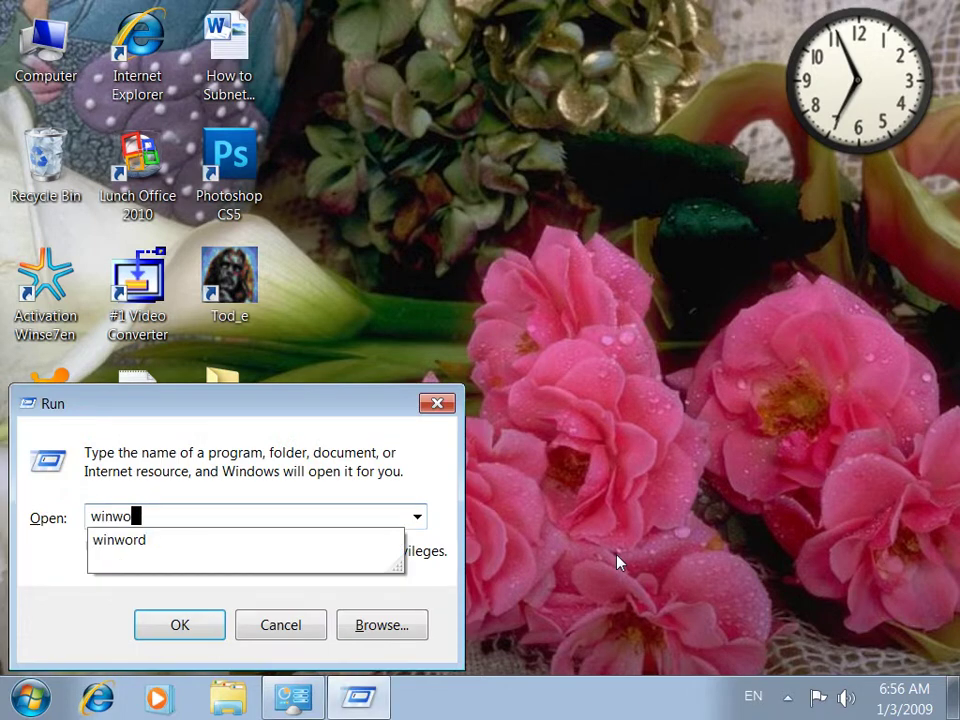
key(Return)
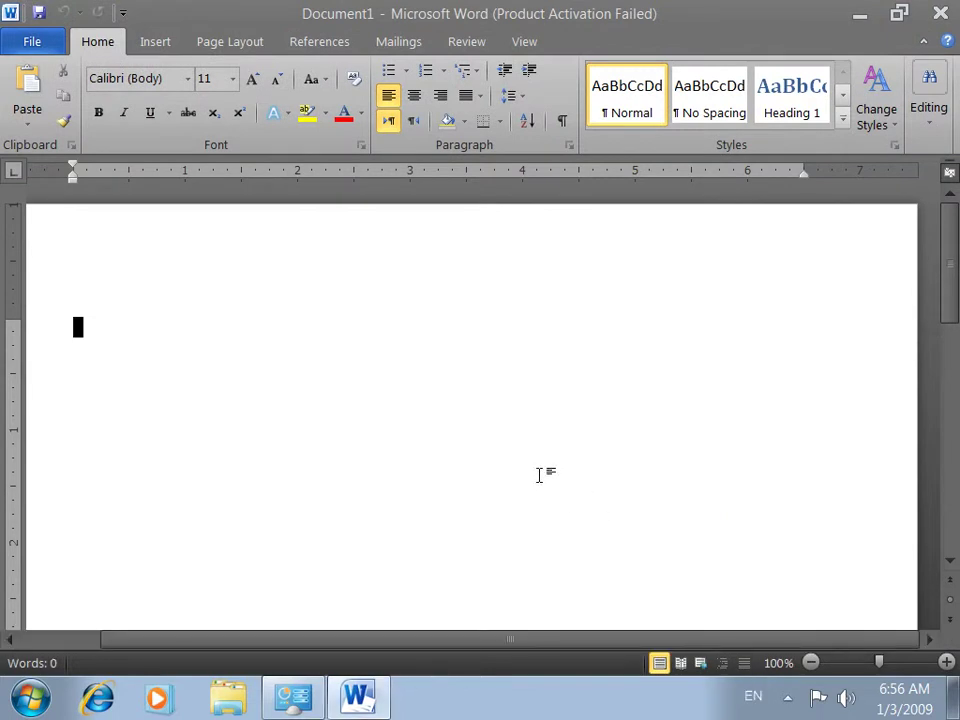
key(Escape)
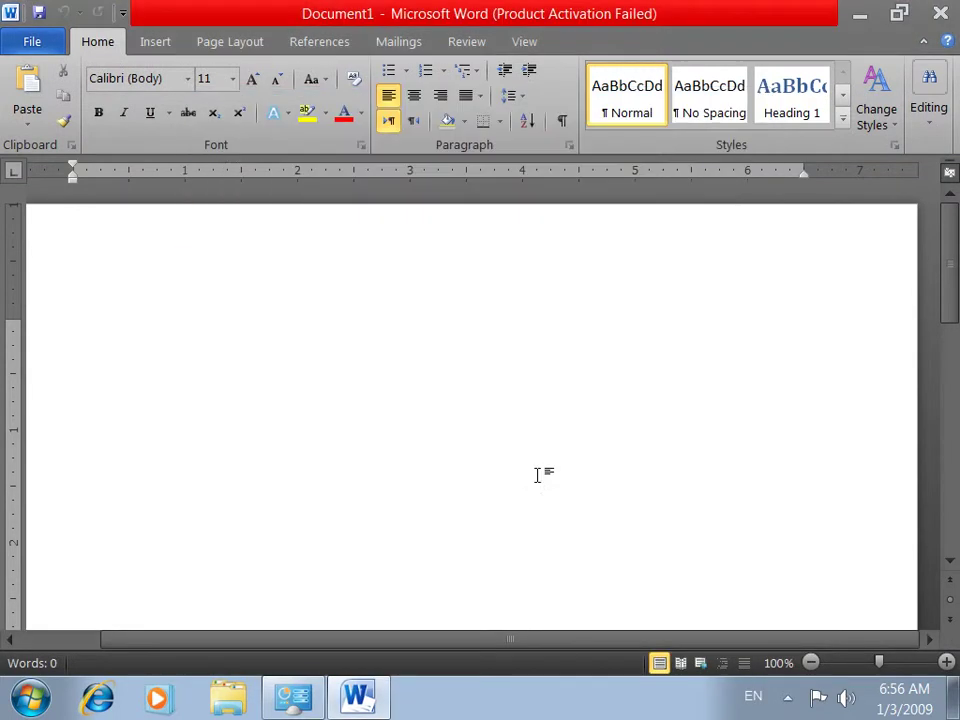
text(=rand()
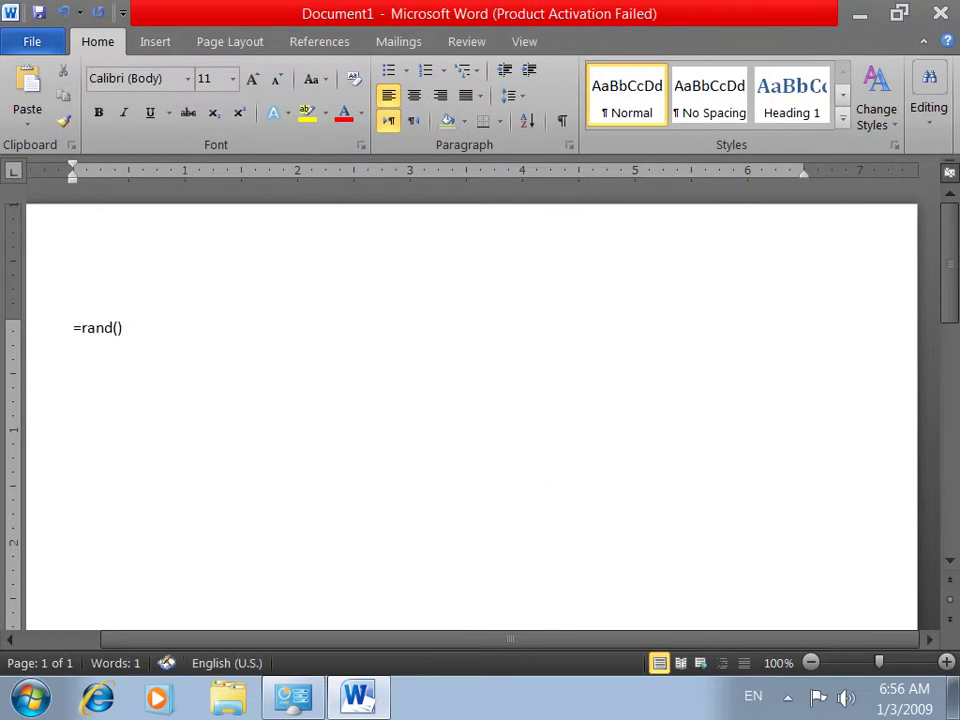
Save the Word document to the desktop with a person's first name as the file name, and close Word
key(ctrl+s)
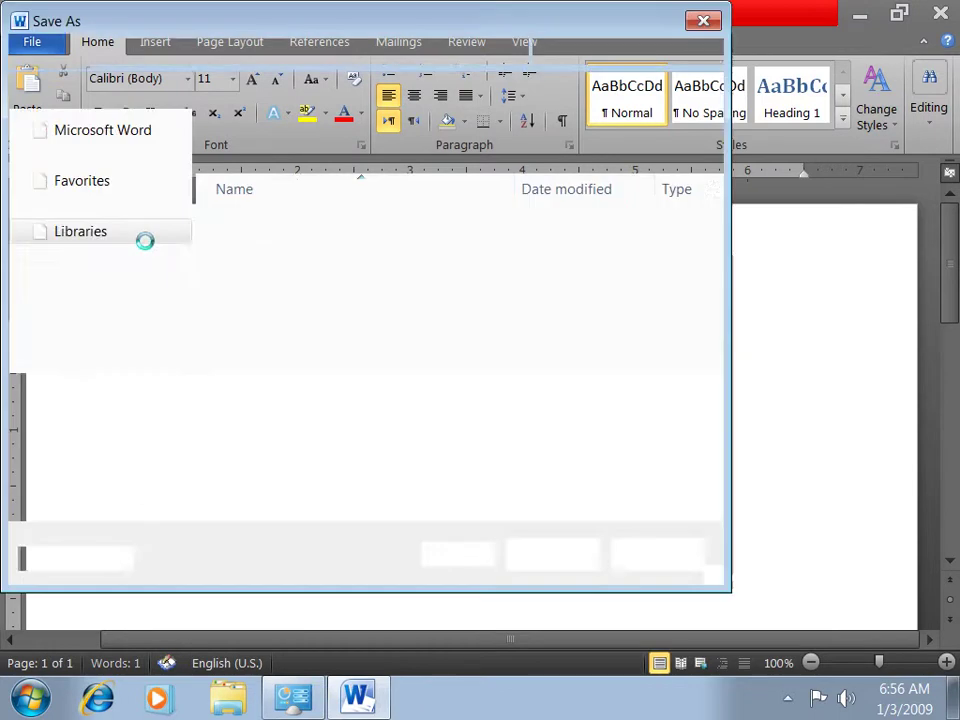
click(109, 197)
double_click(195, 397)
text(asad)
click(545, 563)
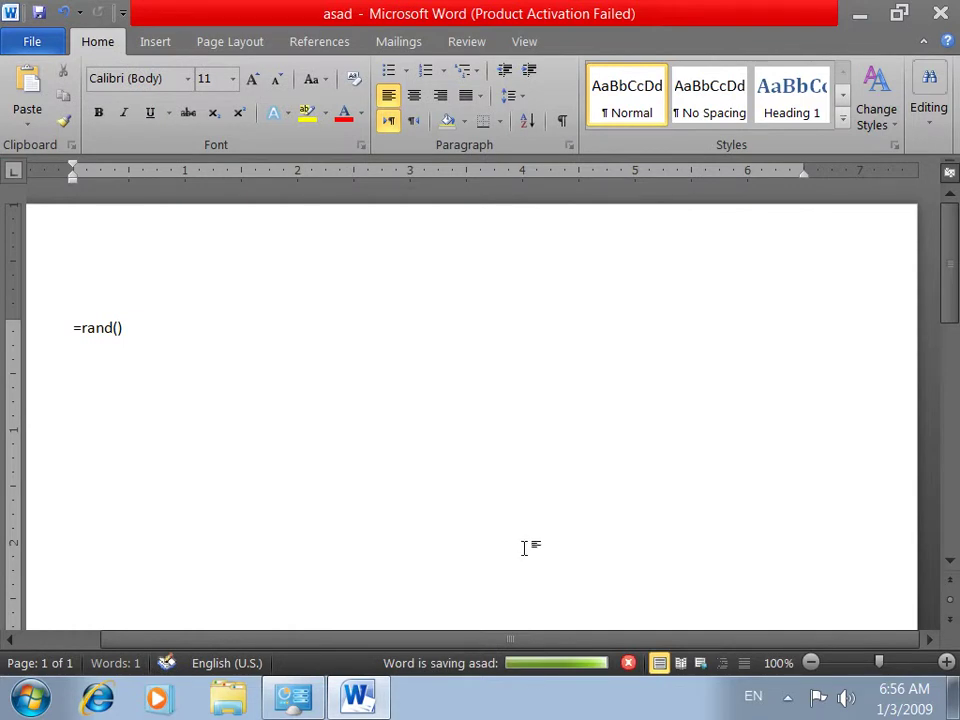
key(alt+F4)
Launch Notepad with the Run command notepad and enter the sample text dsafsdaf
key(super+r)
text(notepad)
key(Return)
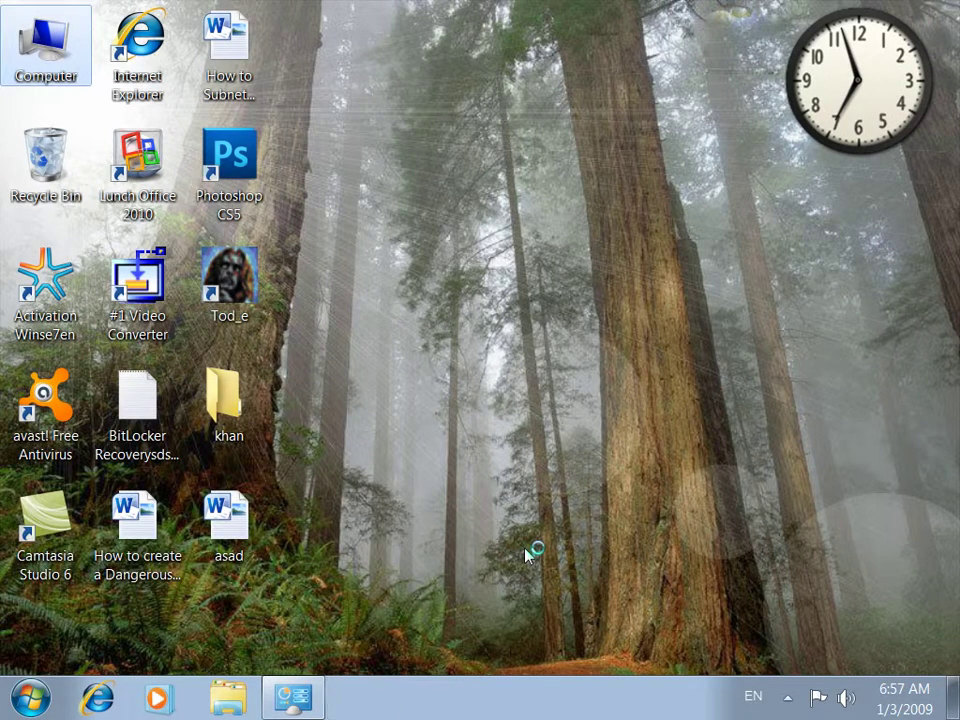
text(dsafsdaf)
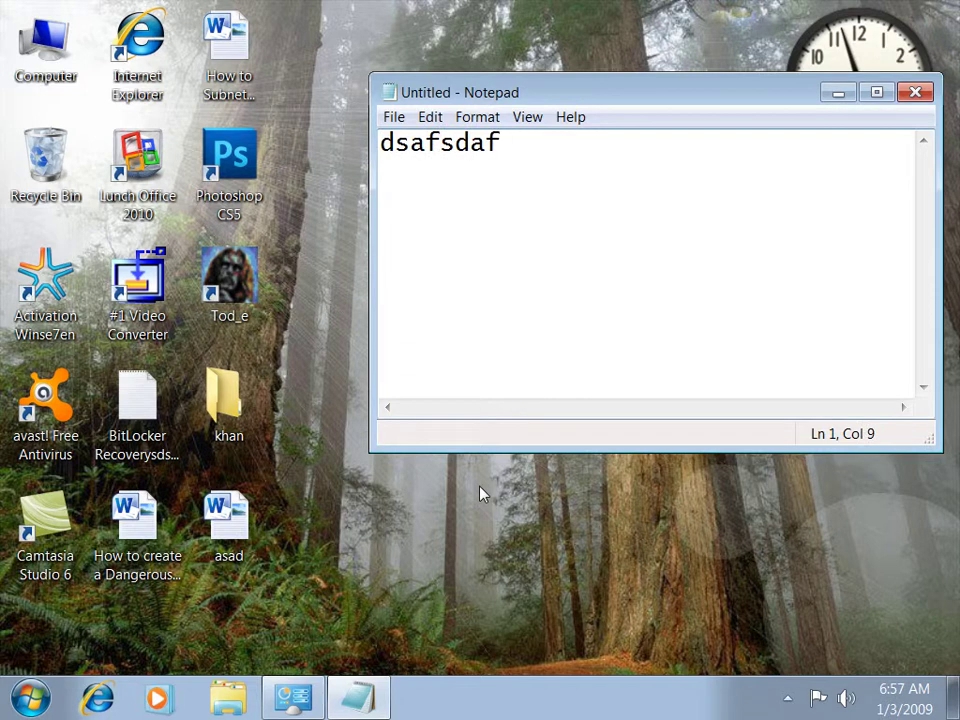
Save the Notepad text to the desktop as aa in the Text Documents (*.txt) format, and close Notepad
key(ctrl+s)
click(317, 200)
click(430, 467)
click(420, 496)
click(435, 437)
text(aa)
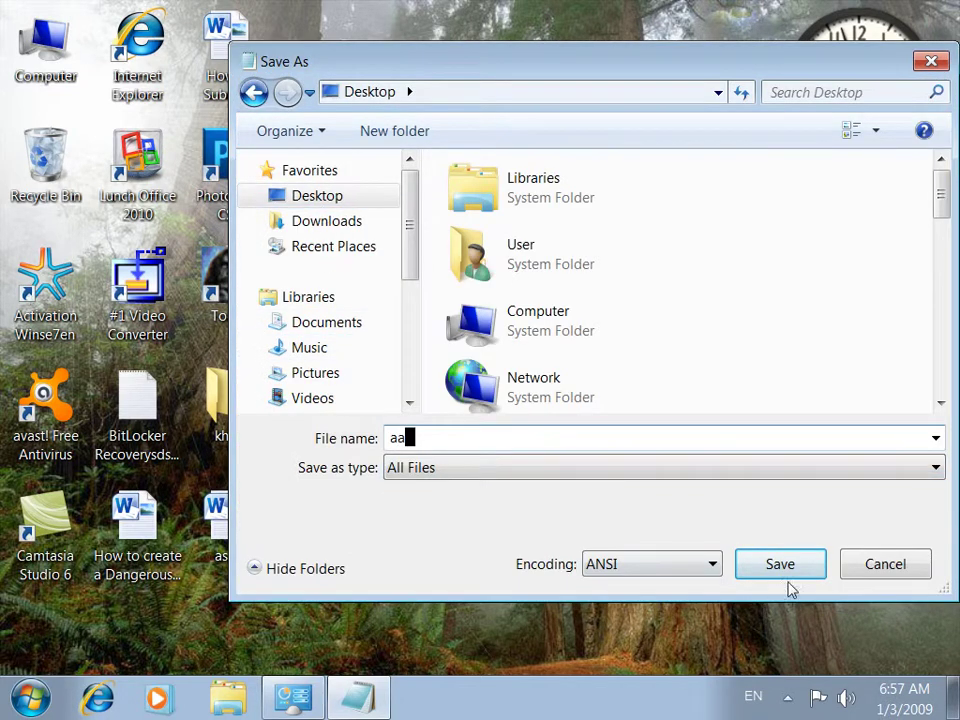
click(699, 470)
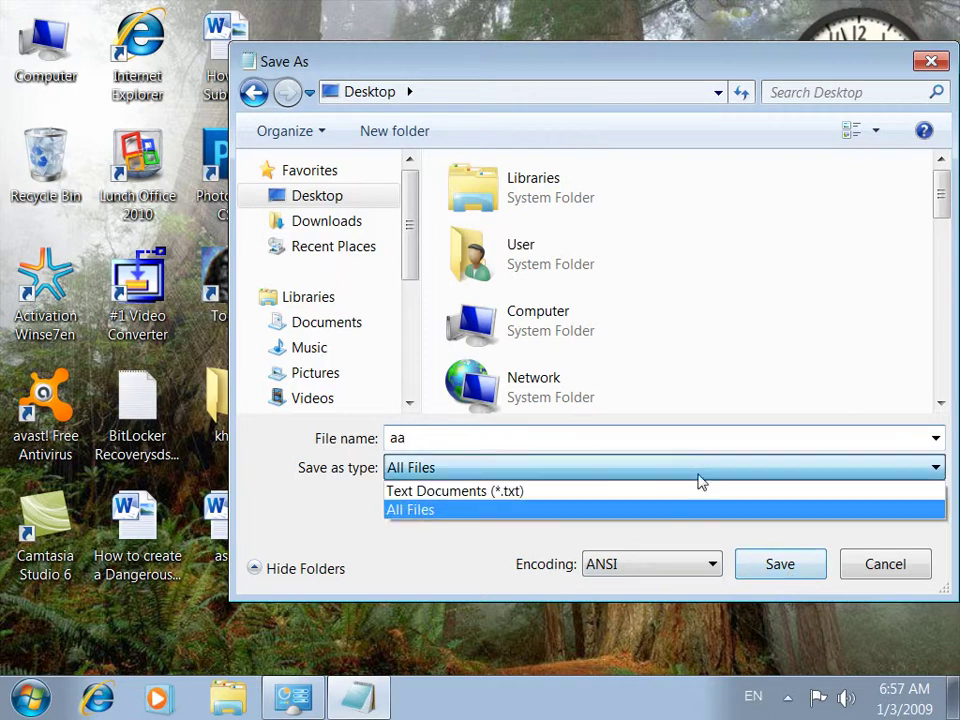
click(596, 492)
click(781, 566)
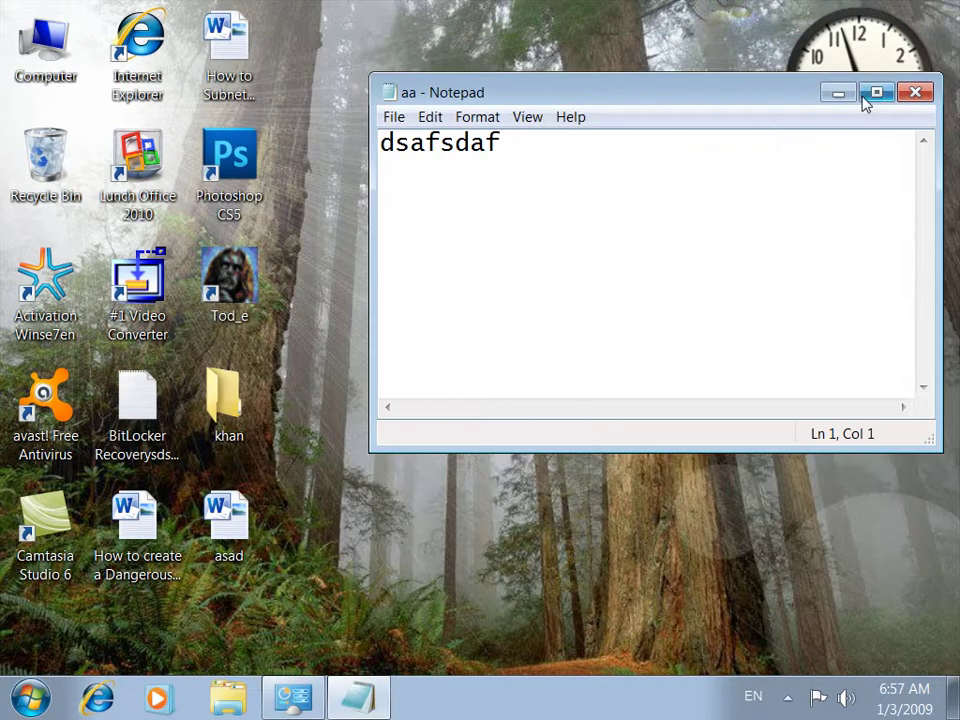
click(917, 92)
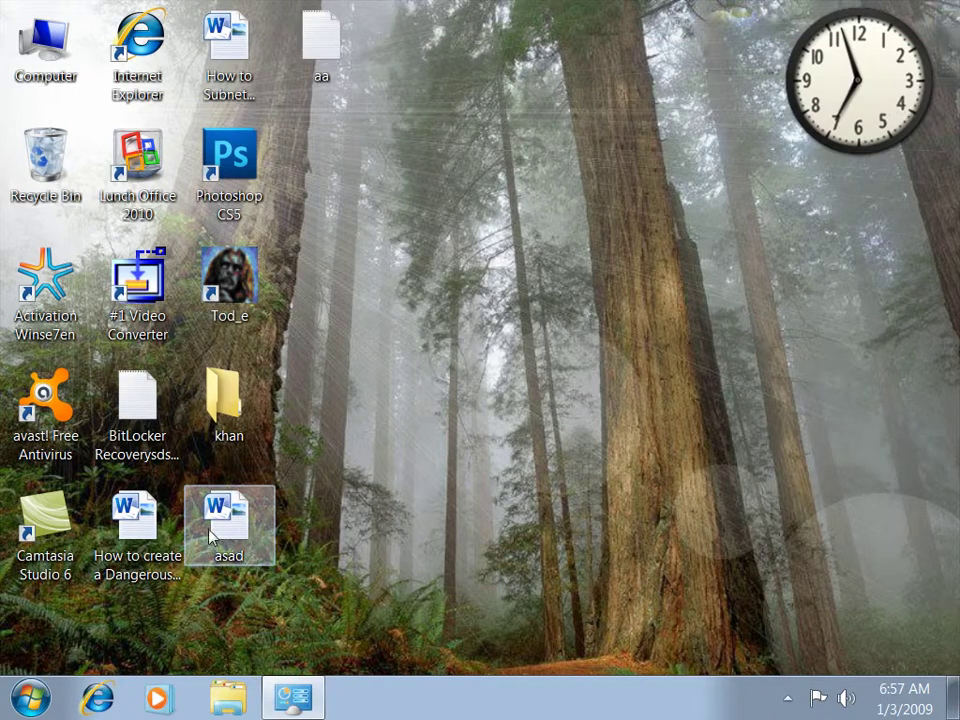
Compare the displayed names of the aa text file and the new Word document on the desktop
click(360, 43)
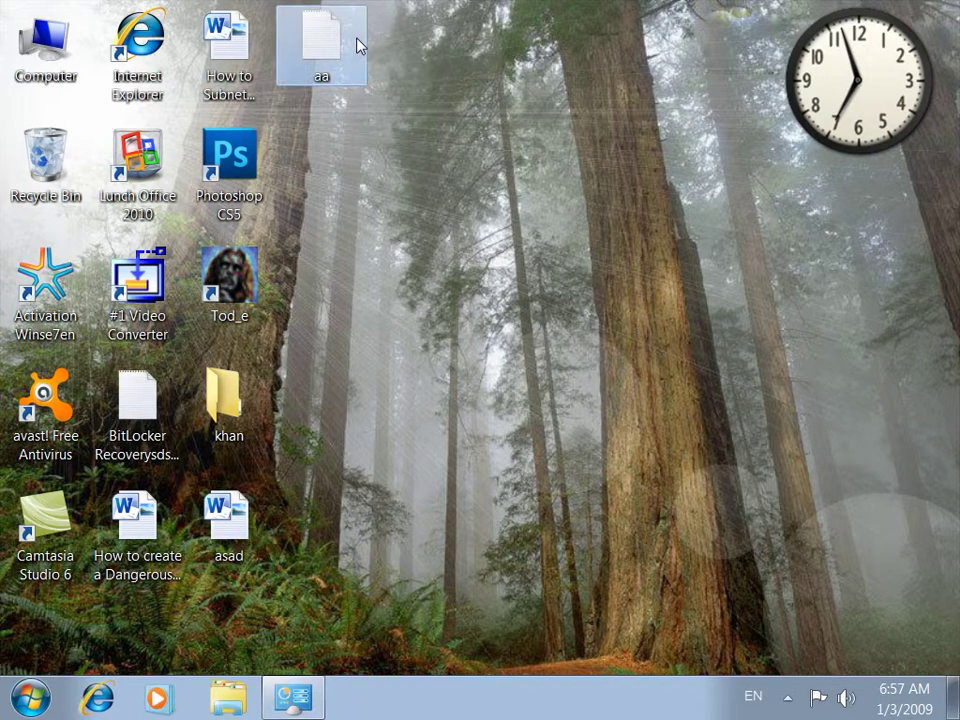
click(242, 514)
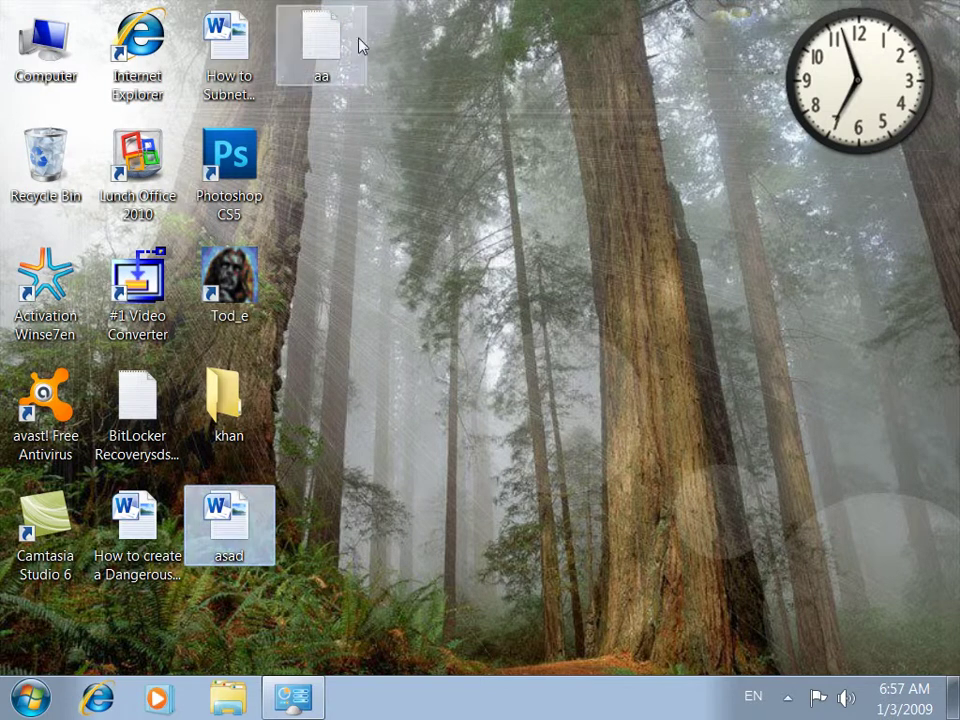
drag(445, 22, 348, 64)
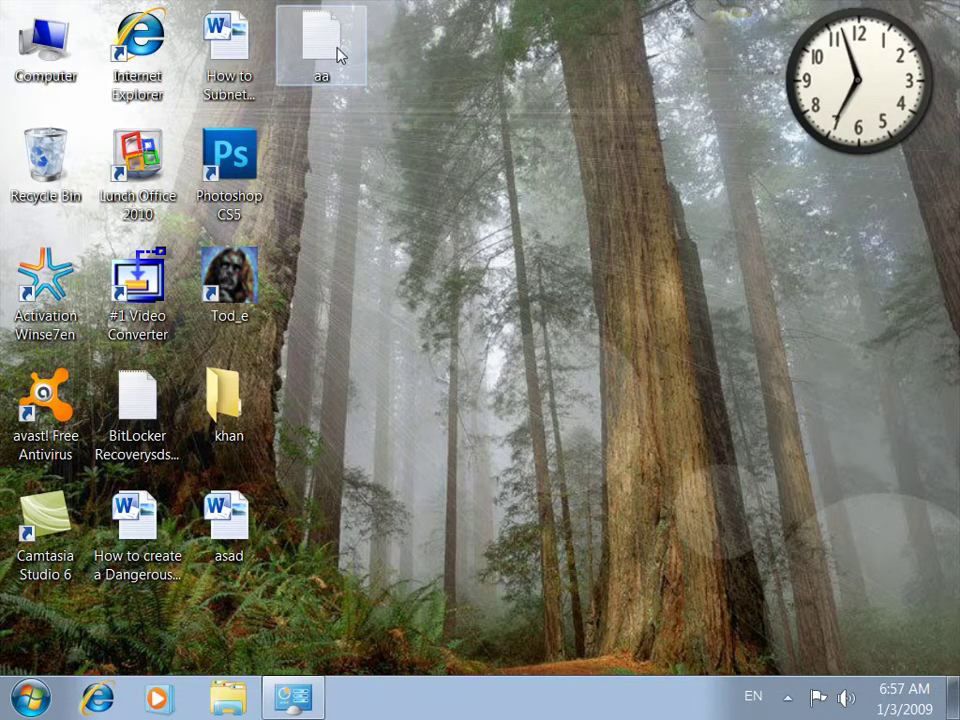
click(249, 524)
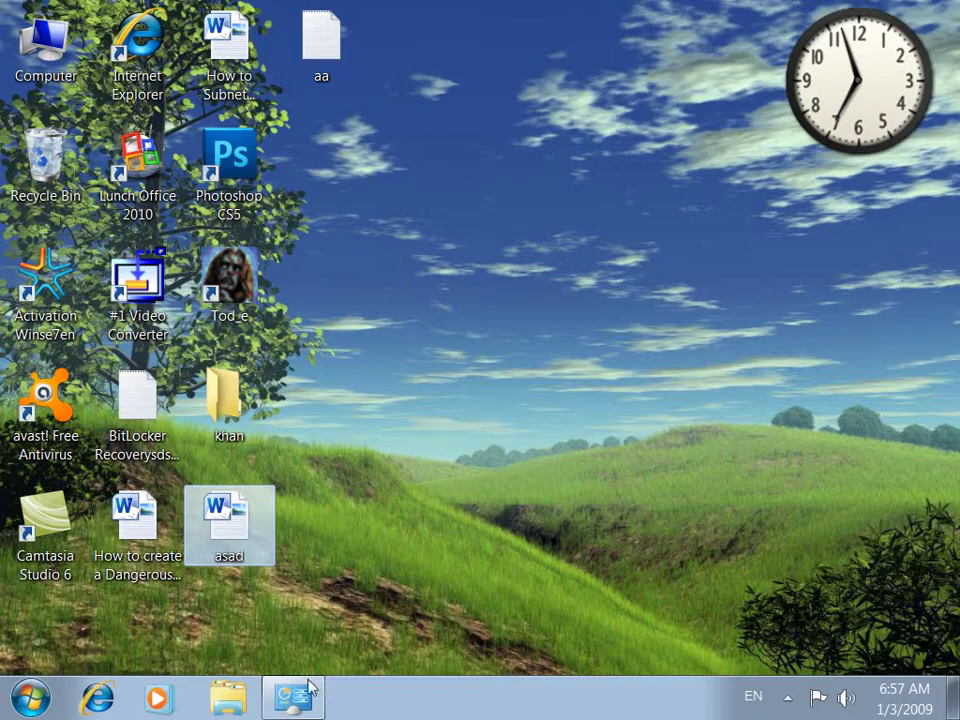
Turn off hiding extensions for known file types in Folder Options, and check the file names on the desktop
click(306, 699)
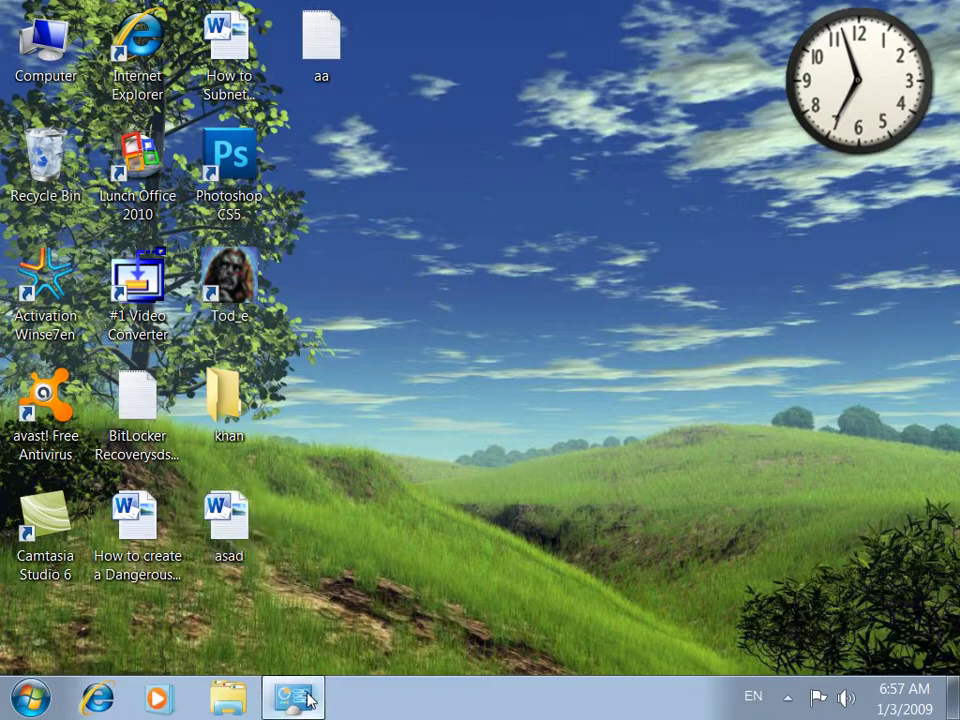
click(647, 463)
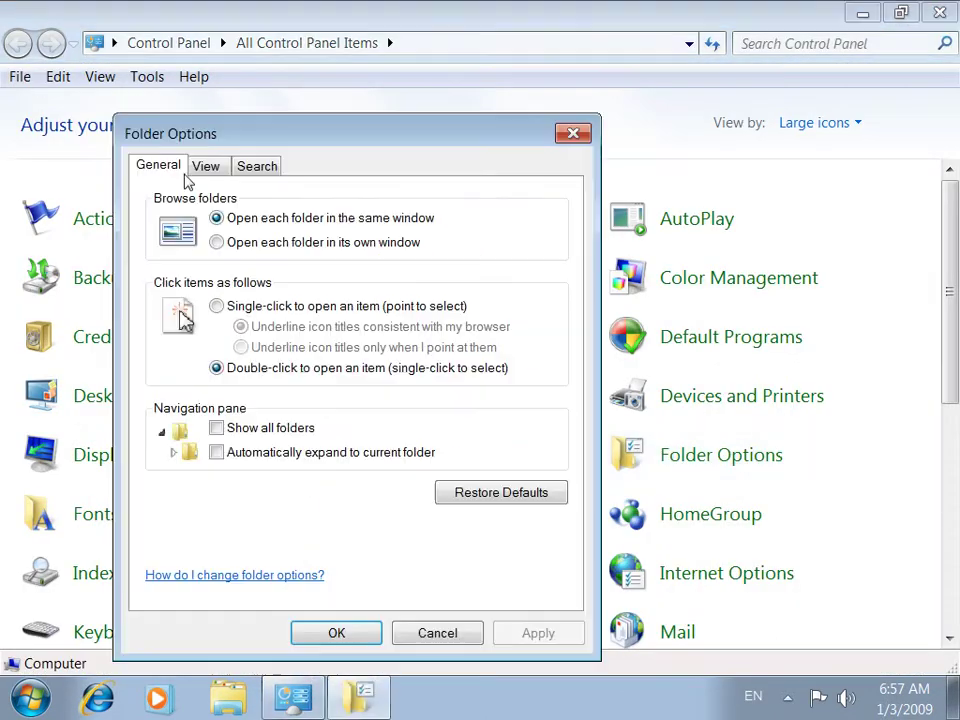
click(210, 170)
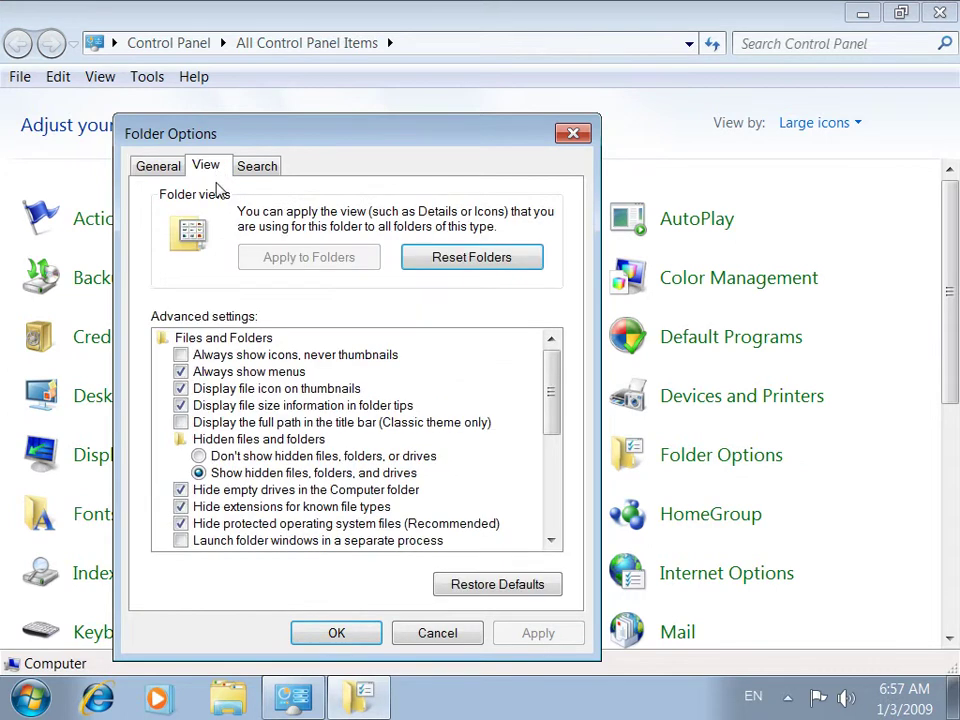
click(252, 507)
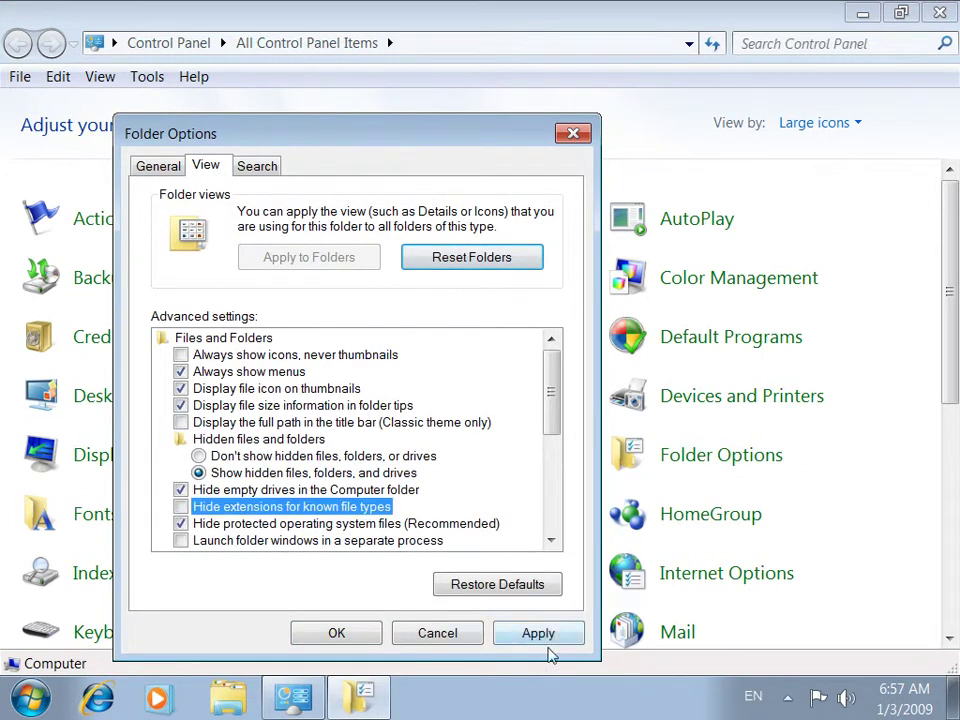
click(535, 634)
click(345, 637)
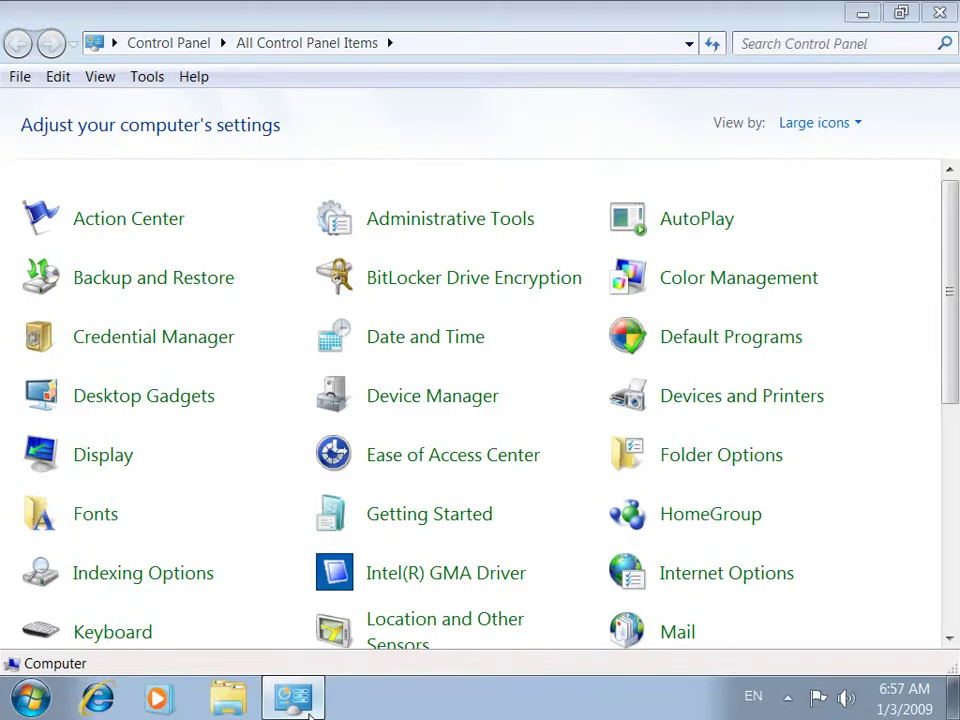
click(310, 712)
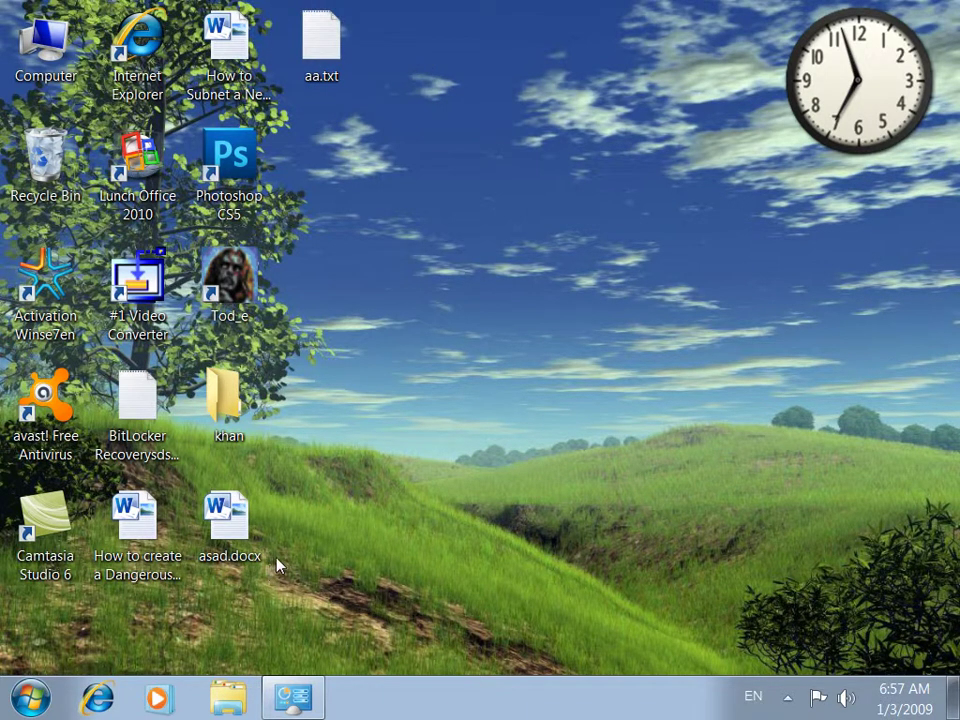
drag(327, 473, 242, 581)
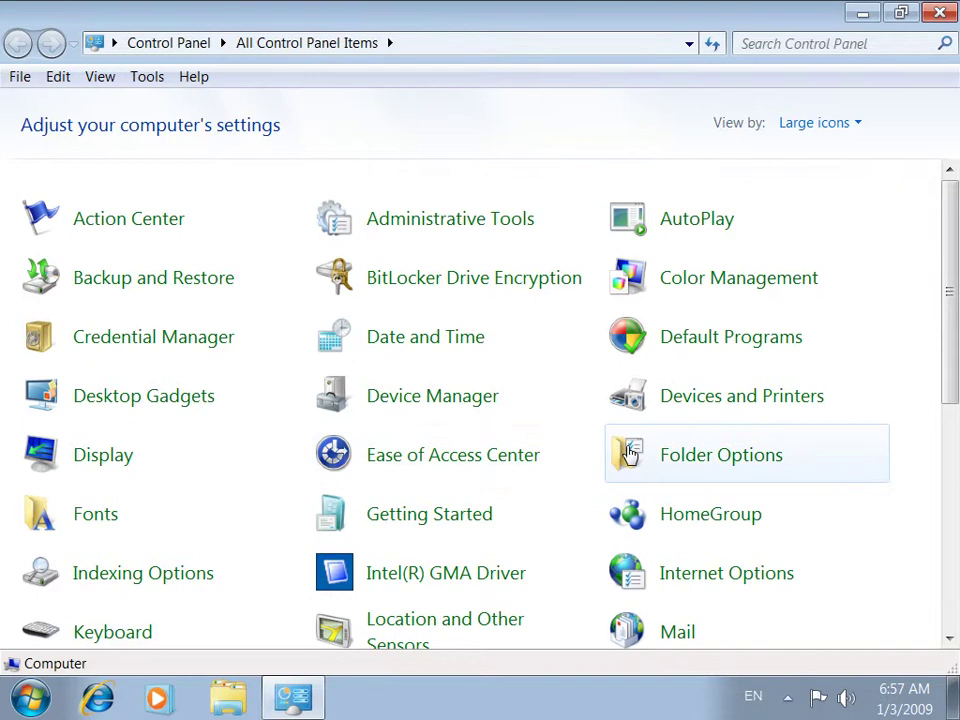
Turn hiding extensions for known file types back on in Folder Options, and refresh the desktop
click(613, 455)
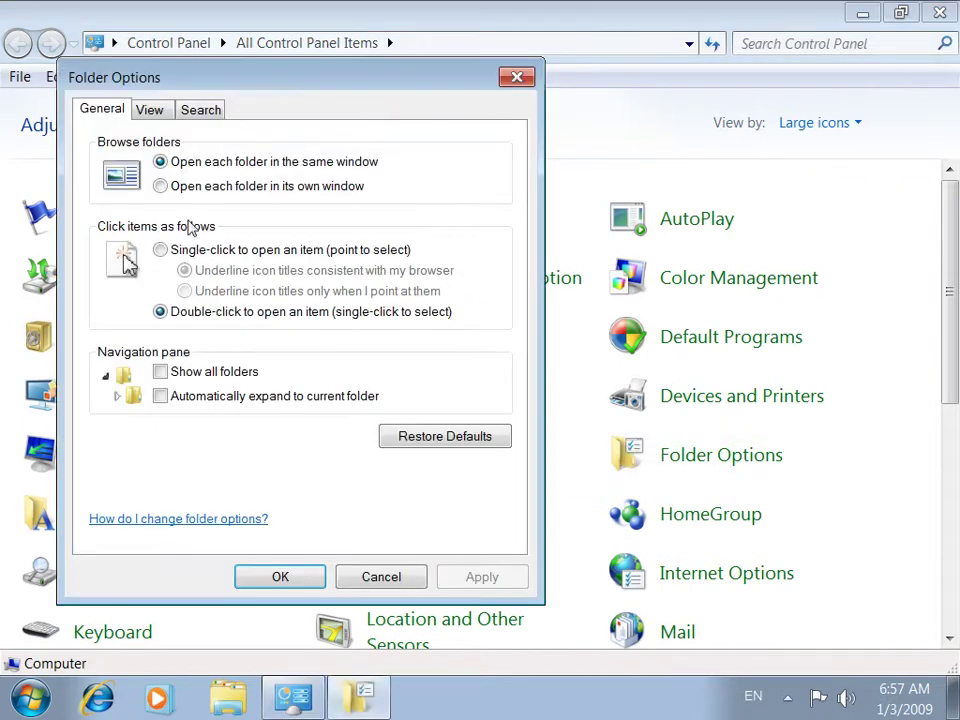
click(149, 109)
click(167, 451)
click(482, 576)
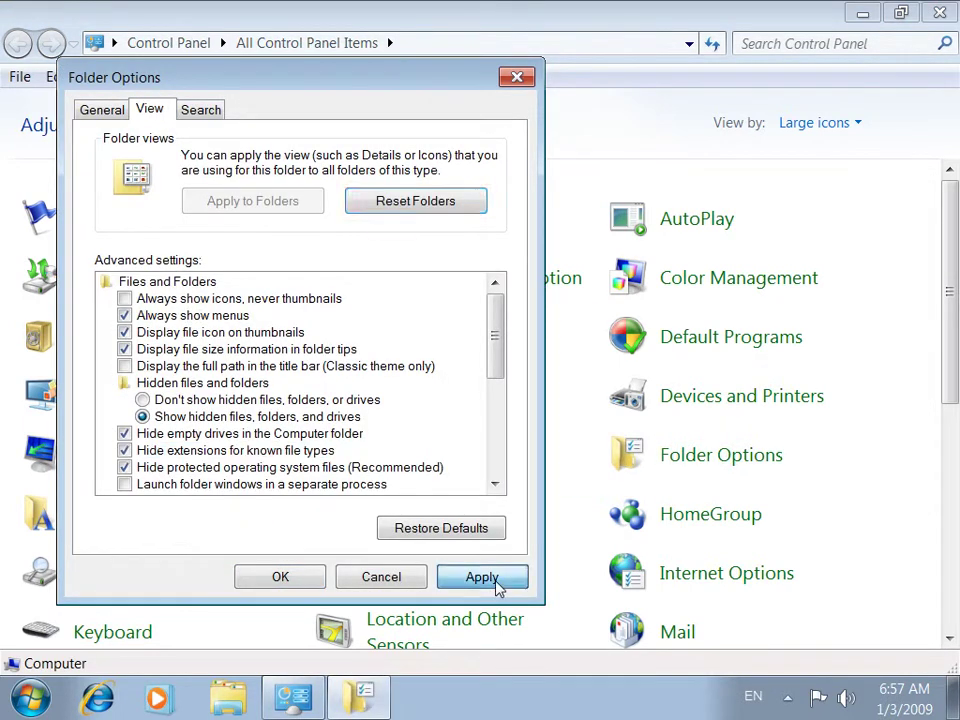
click(285, 577)
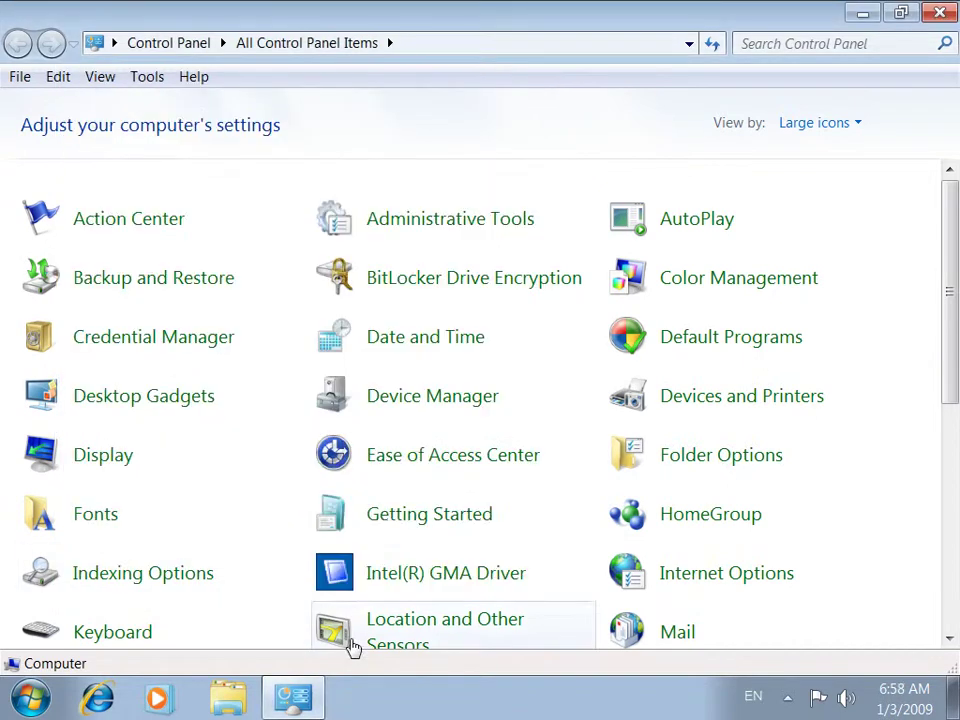
click(316, 690)
right_click(427, 299)
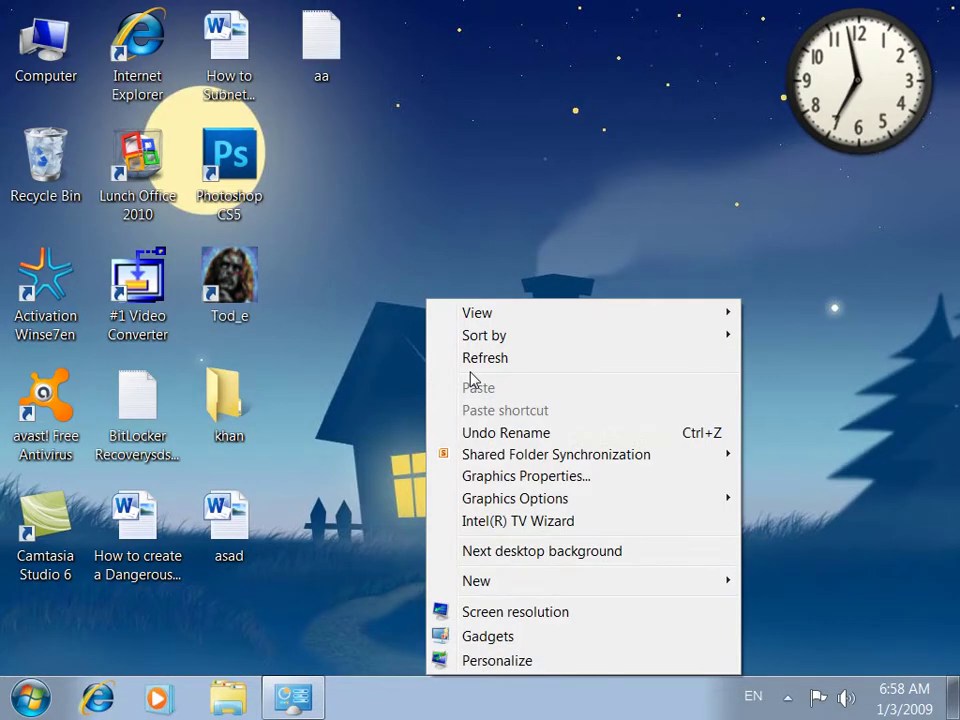
click(478, 358)
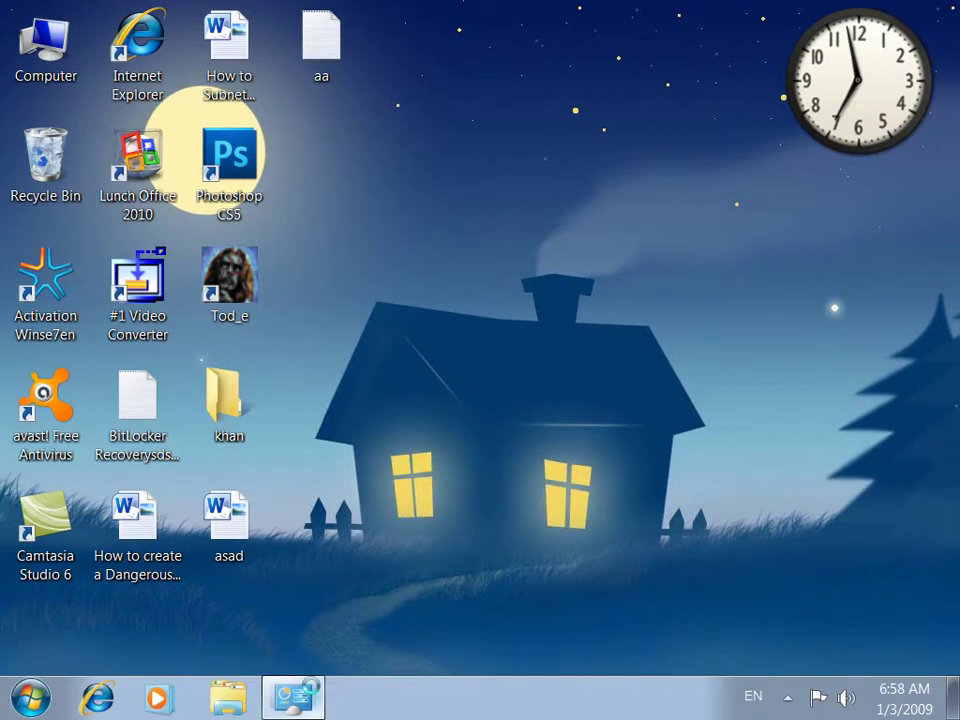
Examine the option for hiding protected operating system files in Folder Options, and cancel the dialog
click(294, 696)
click(650, 464)
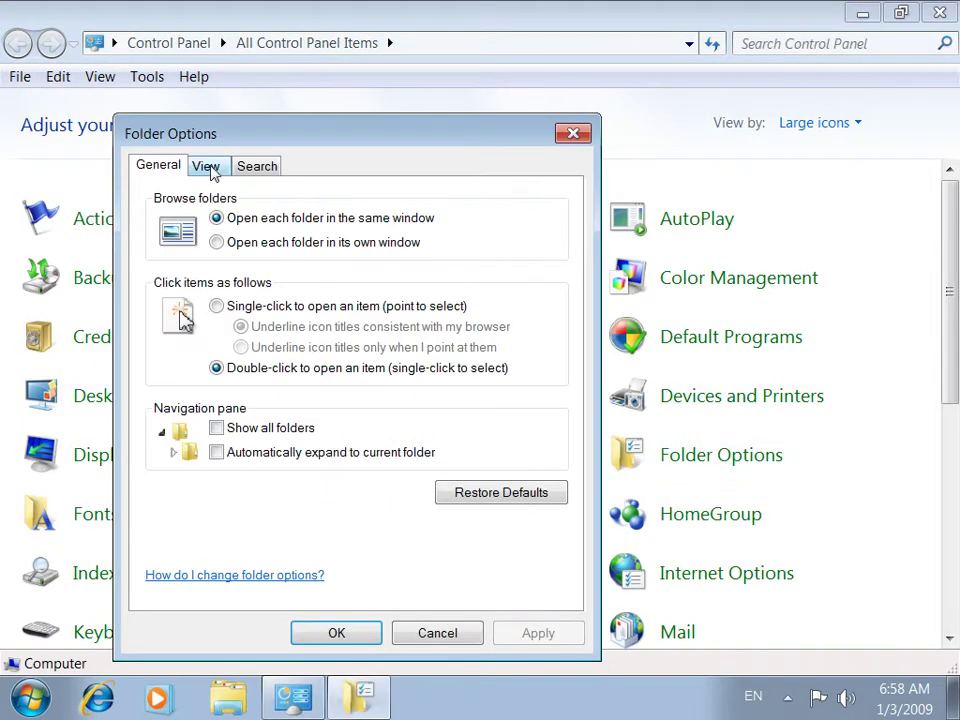
click(205, 166)
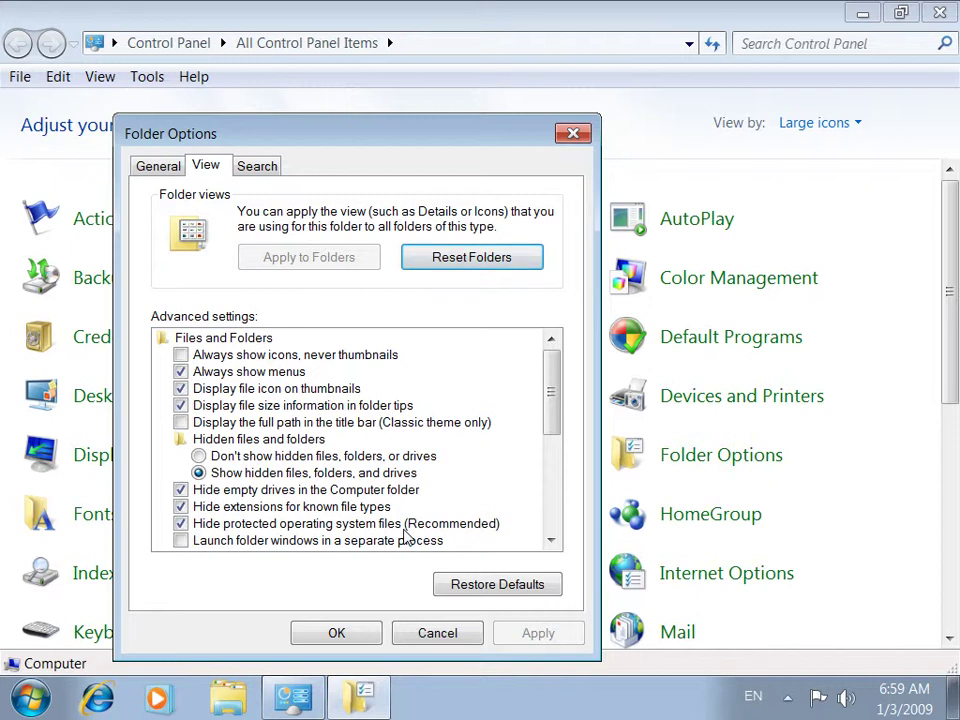
click(398, 633)
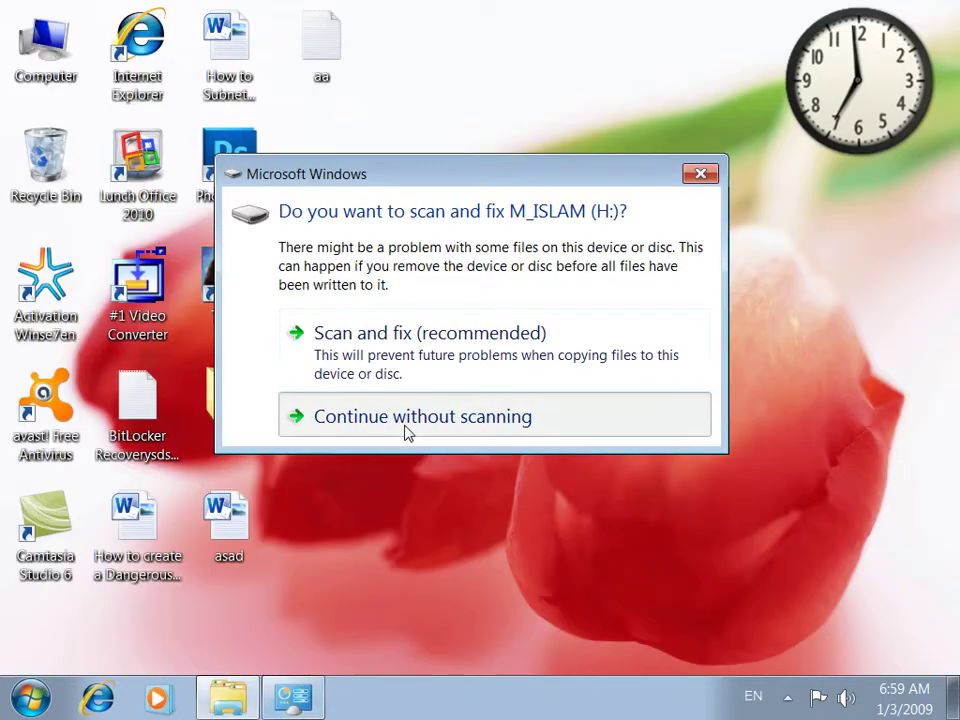
Continue without scanning the removable drive (H:), and dismiss its AutoPlay window
click(403, 430)
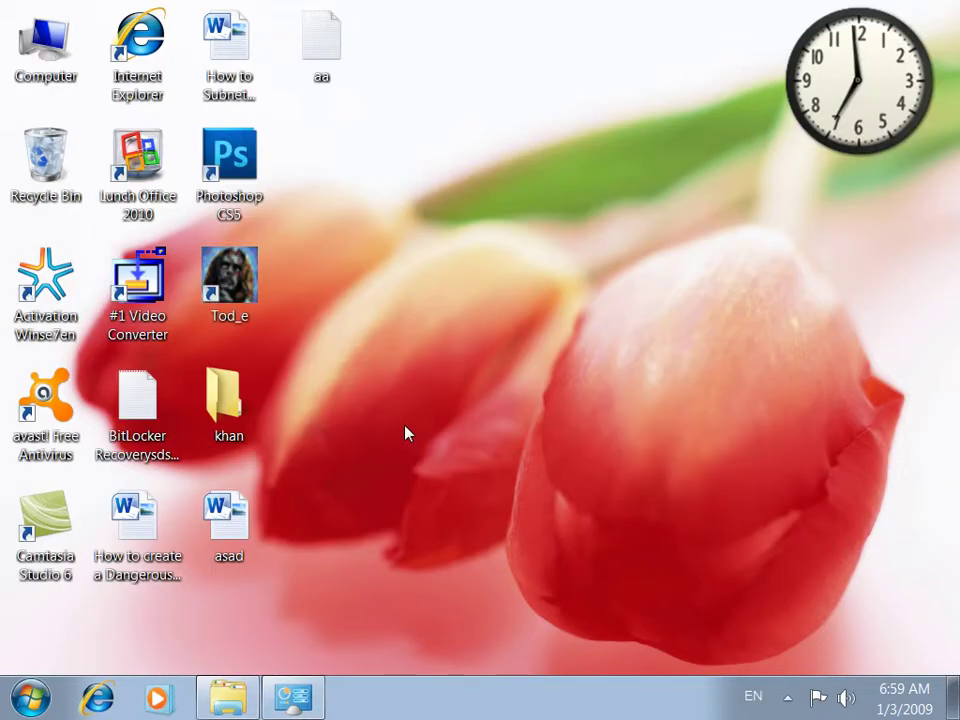
right_click(446, 244)
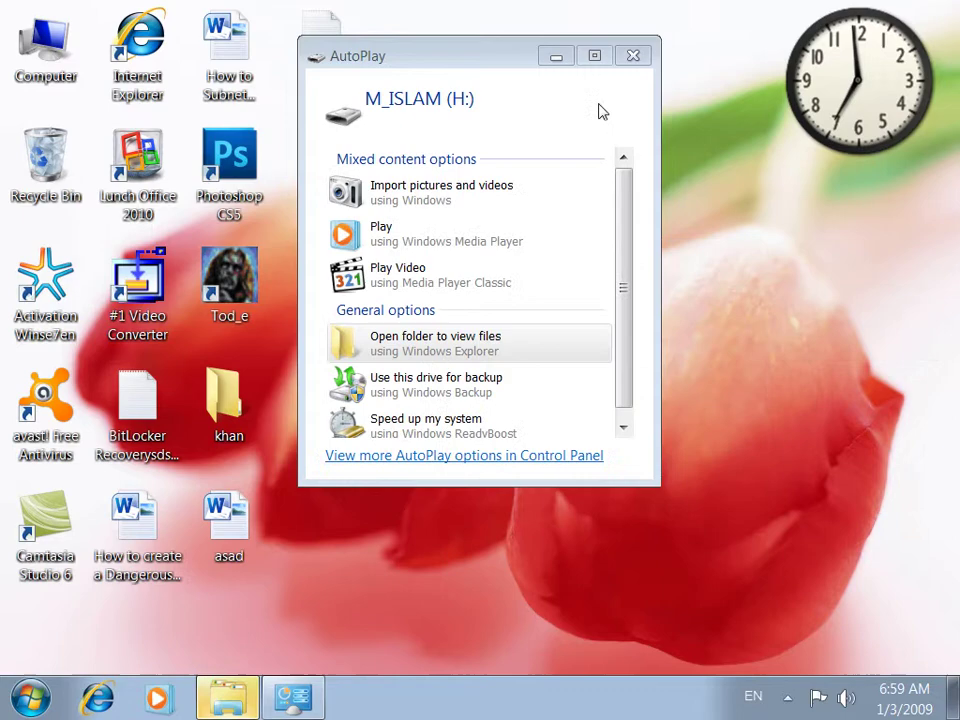
click(633, 56)
View the files on the removable drive (H:) through Computer, and return to the desktop
double_click(46, 62)
double_click(320, 447)
drag(950, 200, 922, 167)
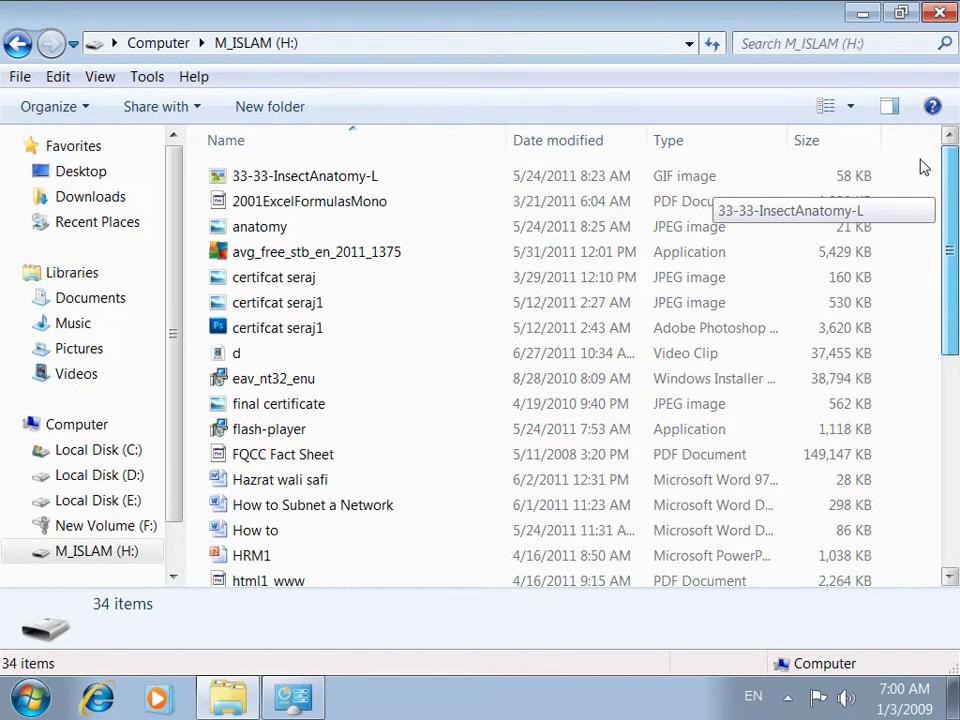
click(238, 700)
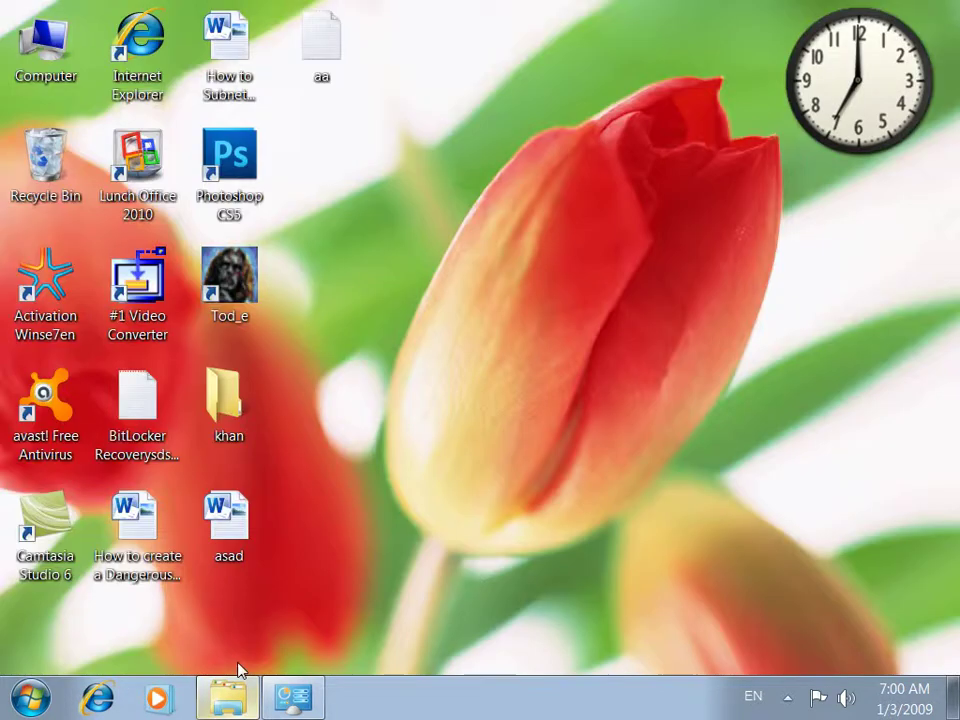
Reopen the removable drive (H:) and inspect the combined size and attributes of all its files
double_click(45, 45)
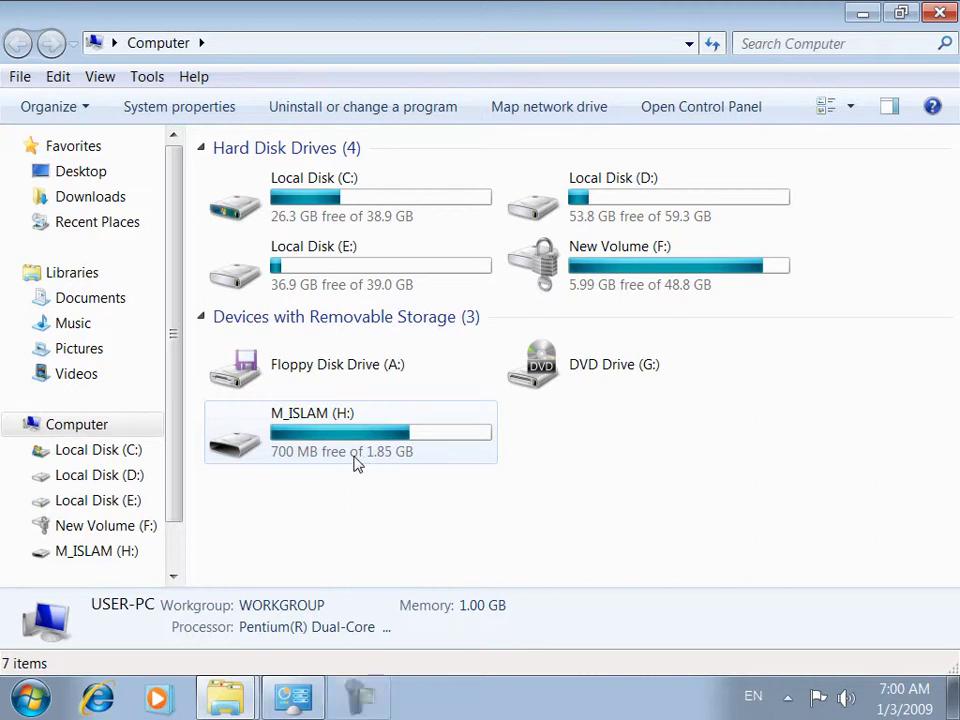
double_click(358, 459)
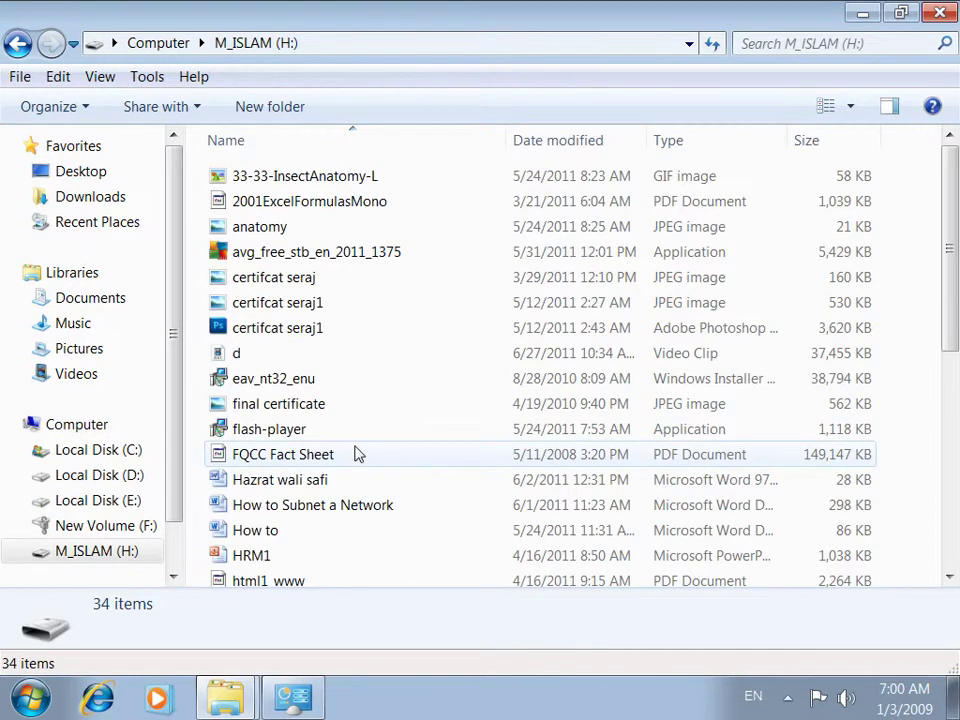
key(ctrl+a)
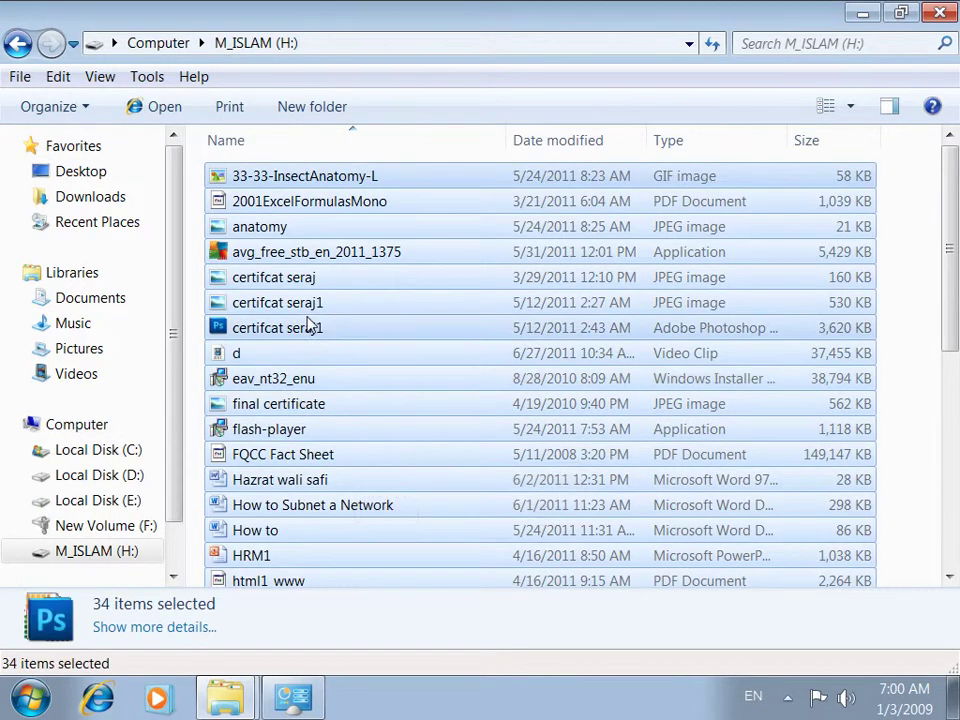
key(alt+Return)
click(425, 393)
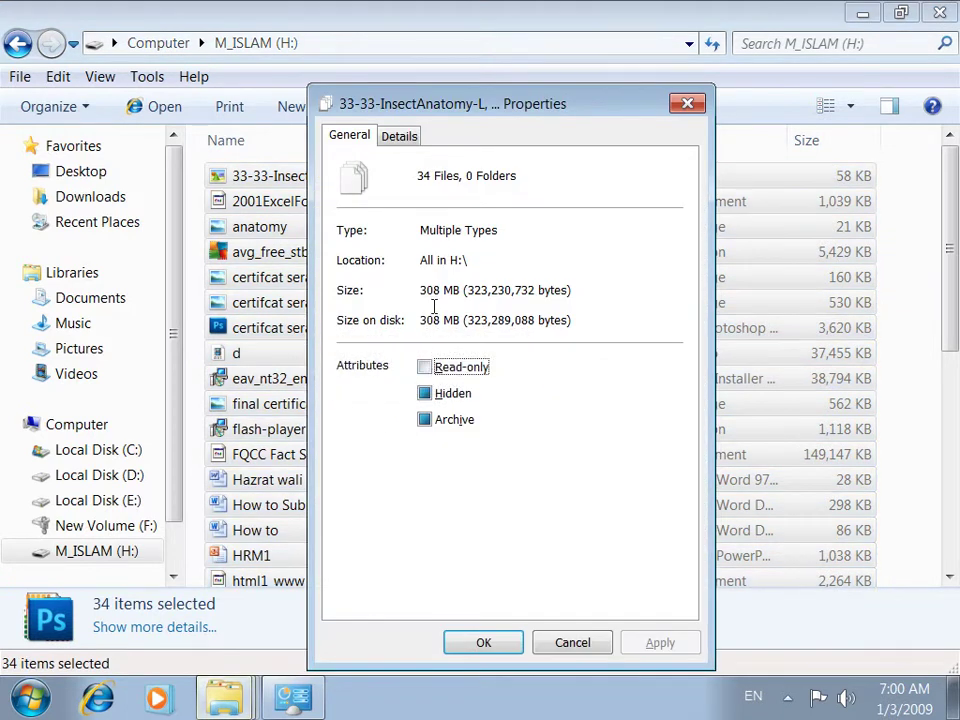
click(572, 643)
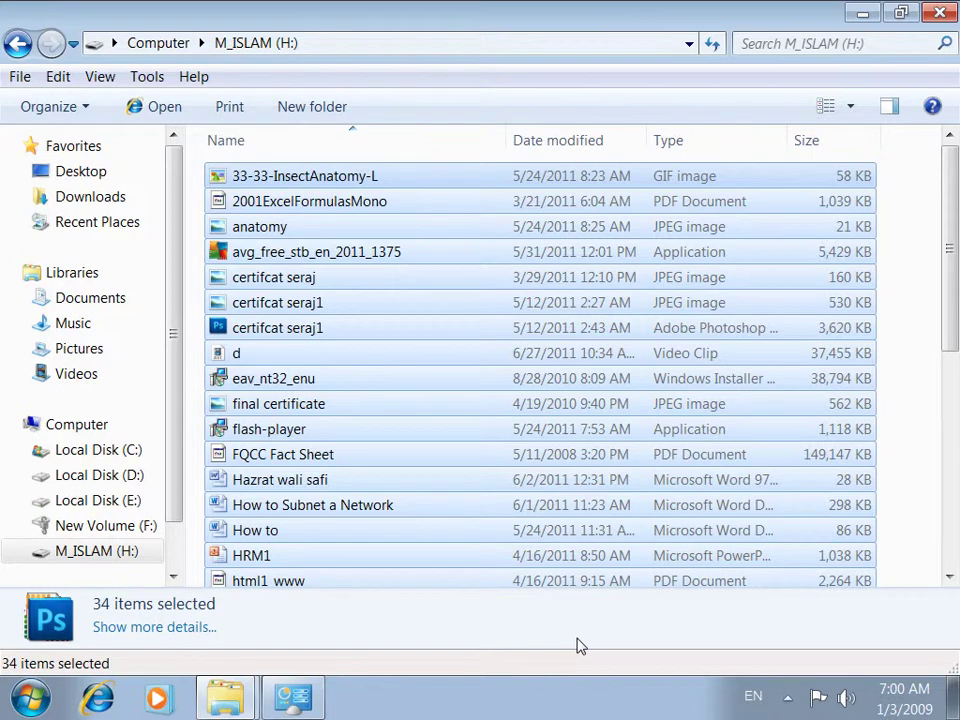
Turn off hiding of protected operating system files in the Folder Options view settings, accept the warning, and apply the change
click(284, 702)
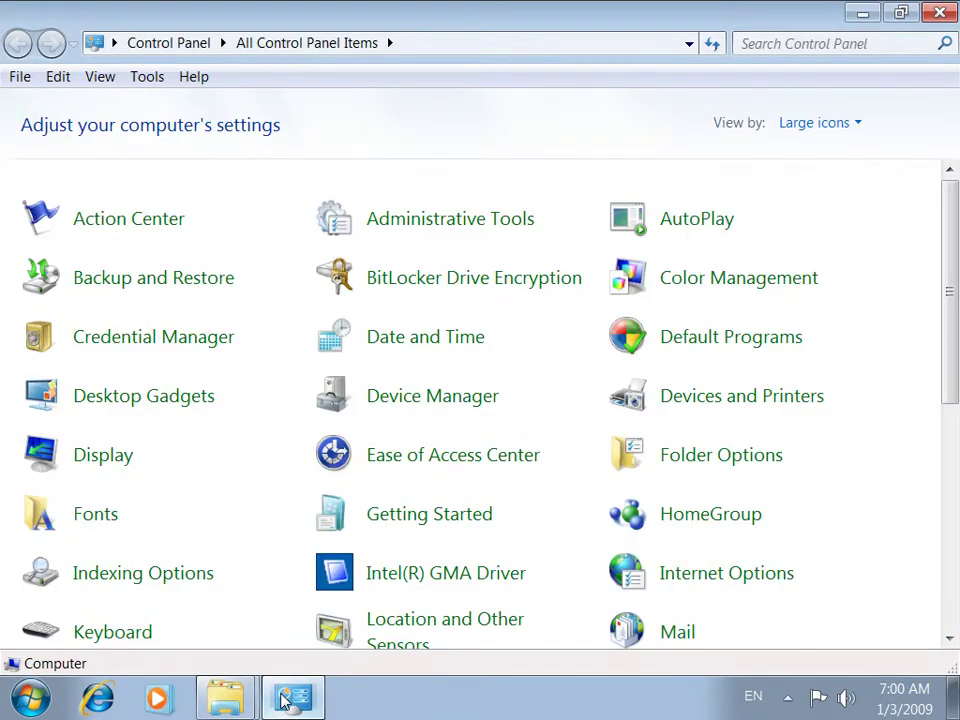
click(645, 477)
click(152, 112)
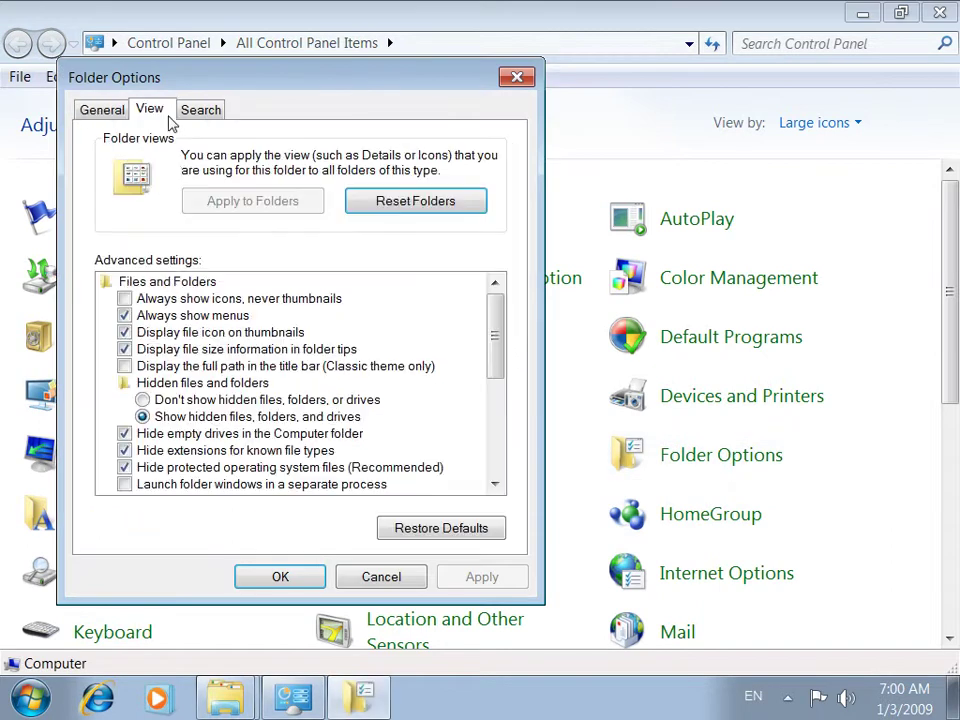
click(166, 472)
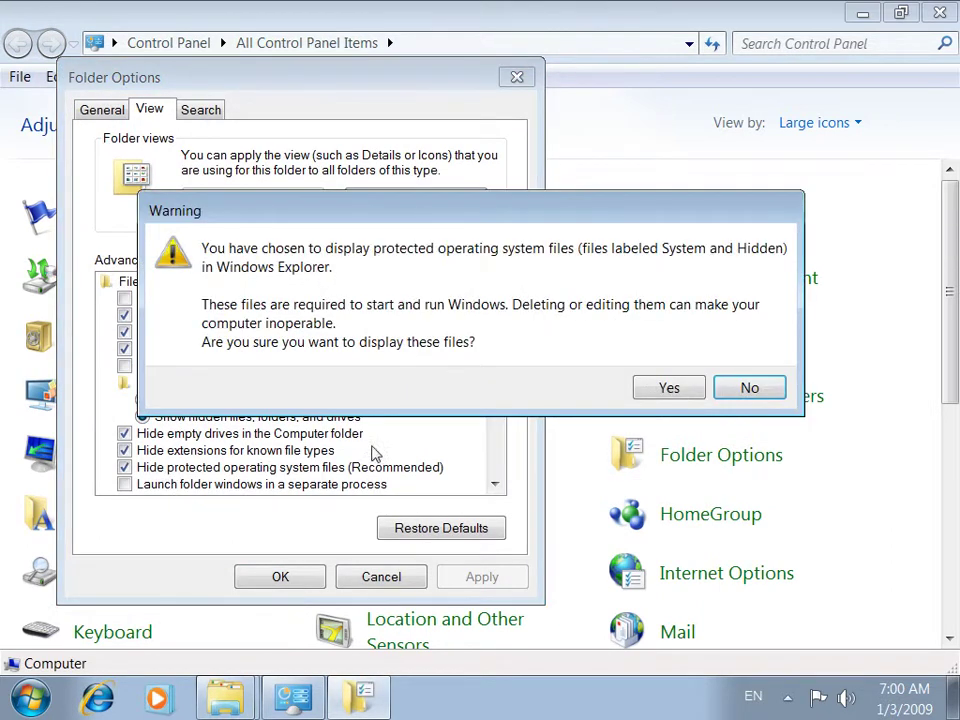
click(668, 389)
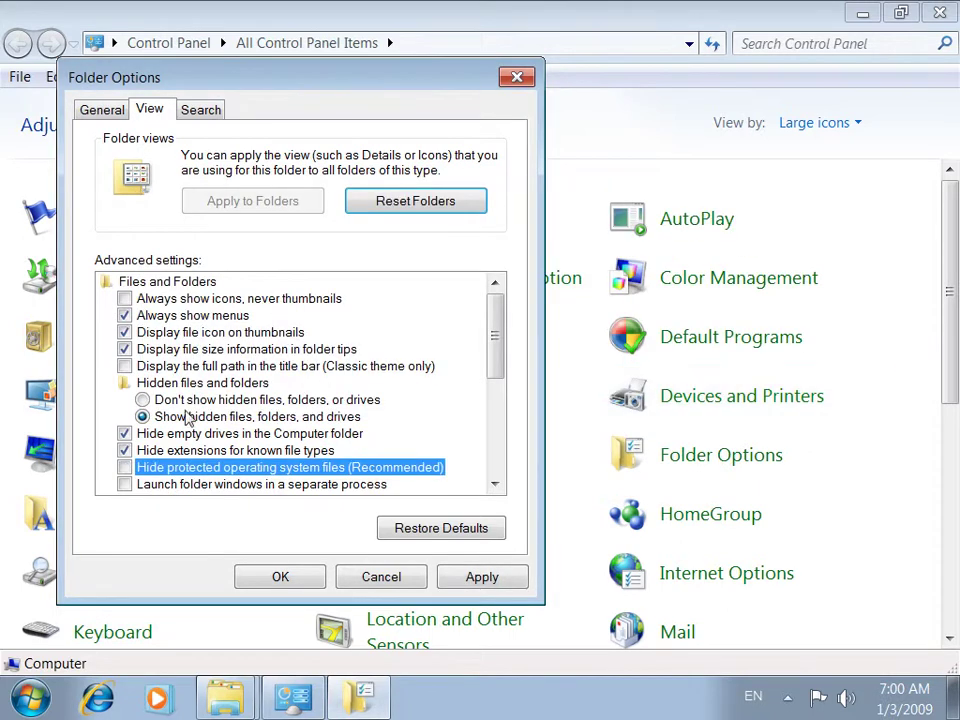
click(497, 582)
click(292, 580)
Return to the removable drive (H:), look through its contents, and inspect the combined properties of all its items
click(305, 706)
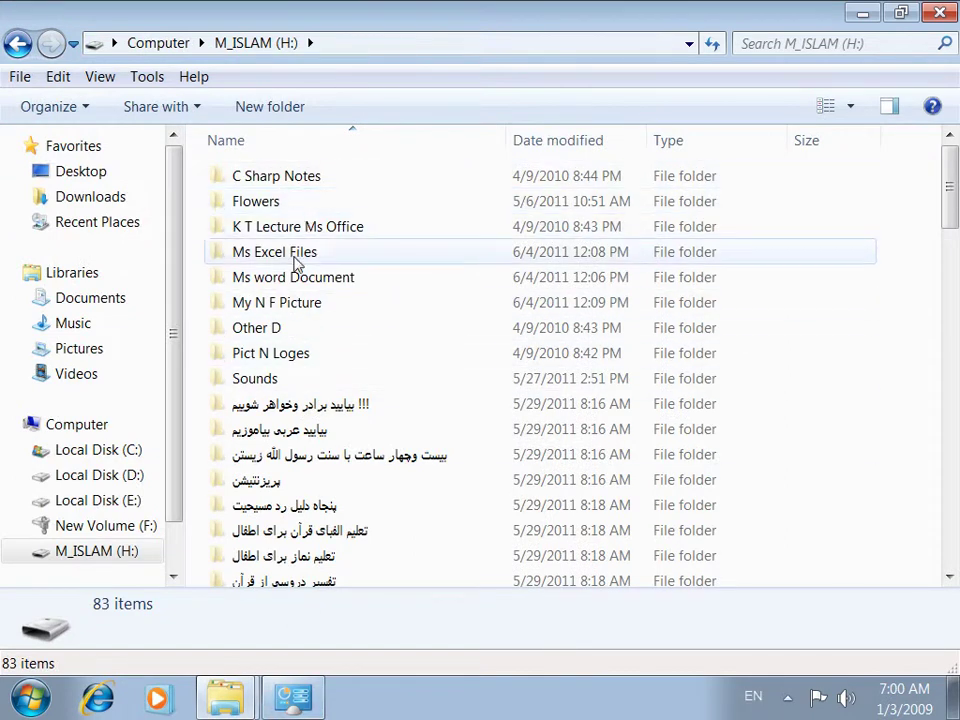
drag(955, 180, 955, 252)
drag(952, 280, 955, 170)
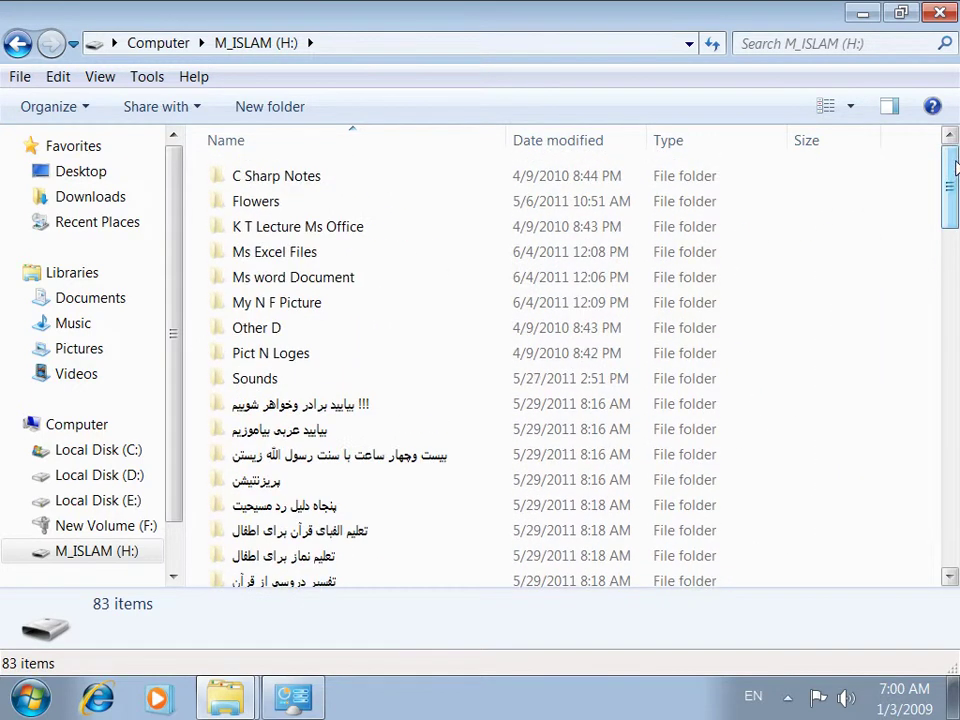
key(ctrl+a)
key(alt+Return)
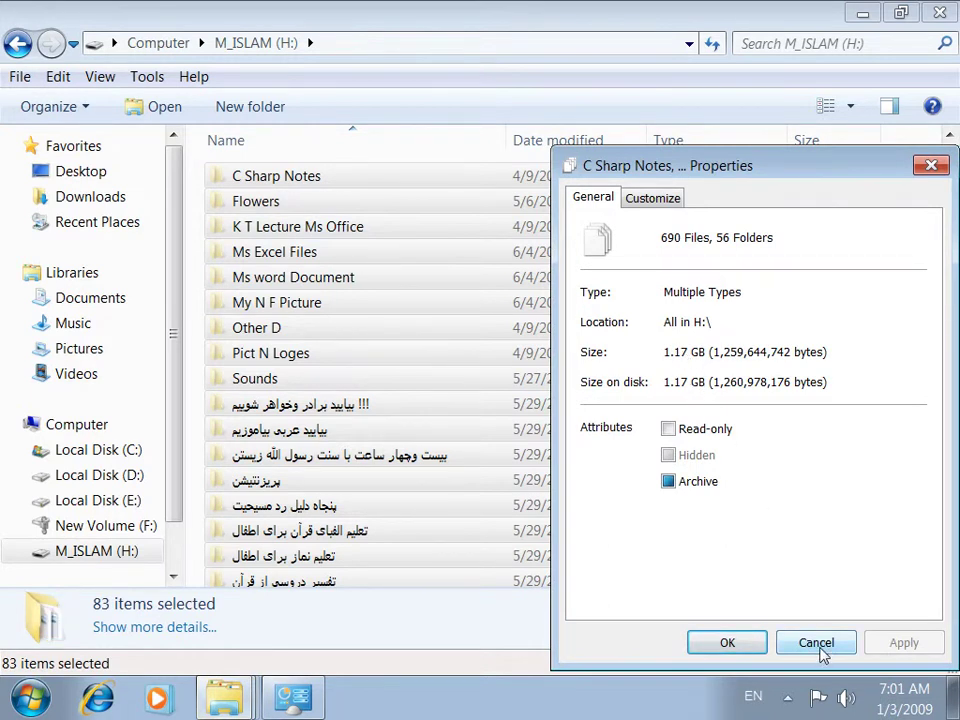
click(821, 651)
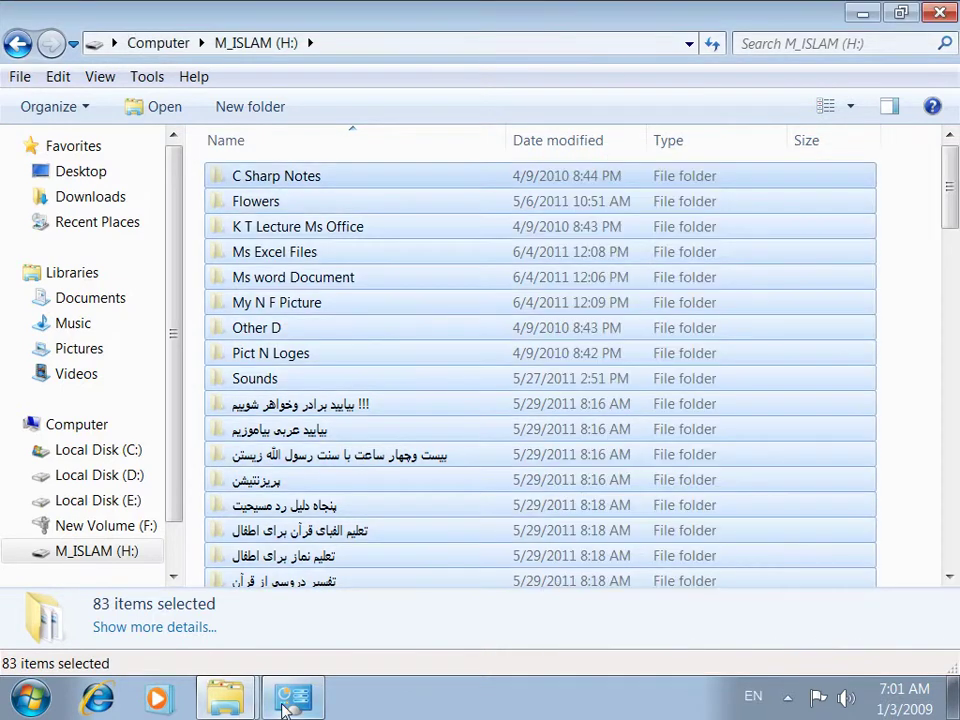
Turn hiding of protected operating system files back on in Folder Options, and apply the change
click(293, 697)
click(622, 456)
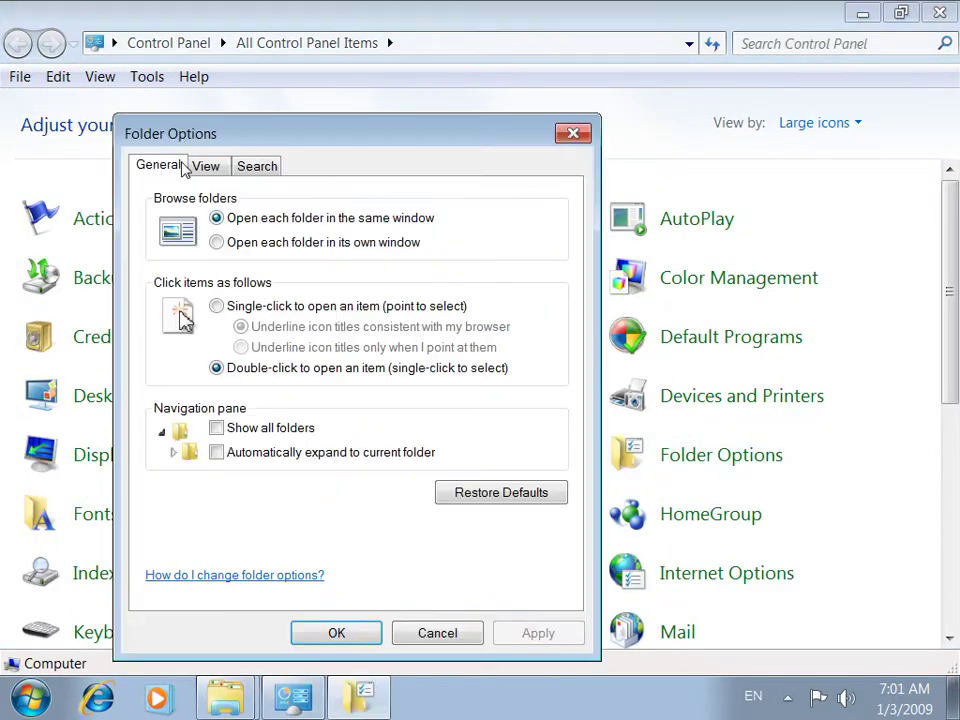
click(212, 170)
click(181, 523)
click(511, 638)
click(320, 633)
Review the files listed on the removable drive (H:), and close its window
key(BackSpace)
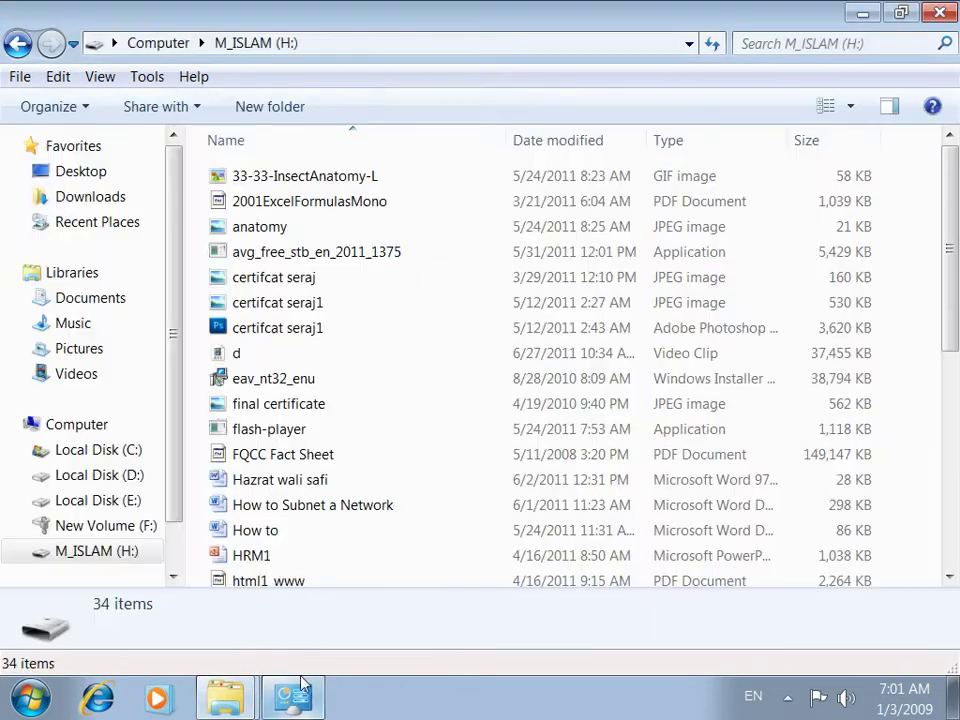
drag(955, 272, 955, 222)
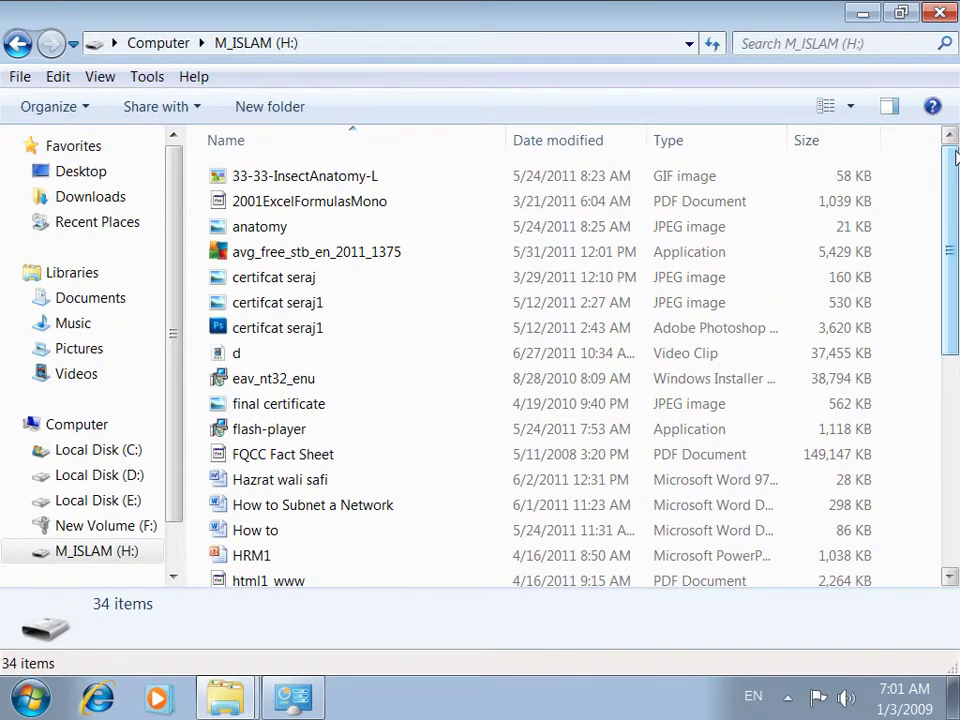
click(939, 12)
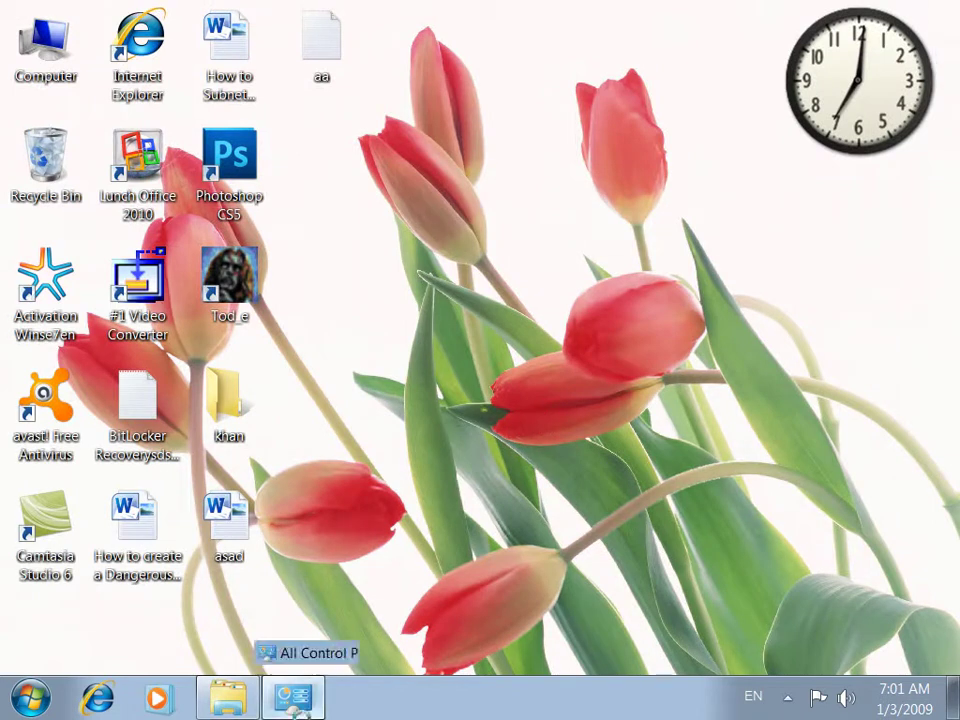
Enable launching folder windows in a separate process in Folder Options, apply the change, and close Control Panel
click(294, 697)
click(643, 465)
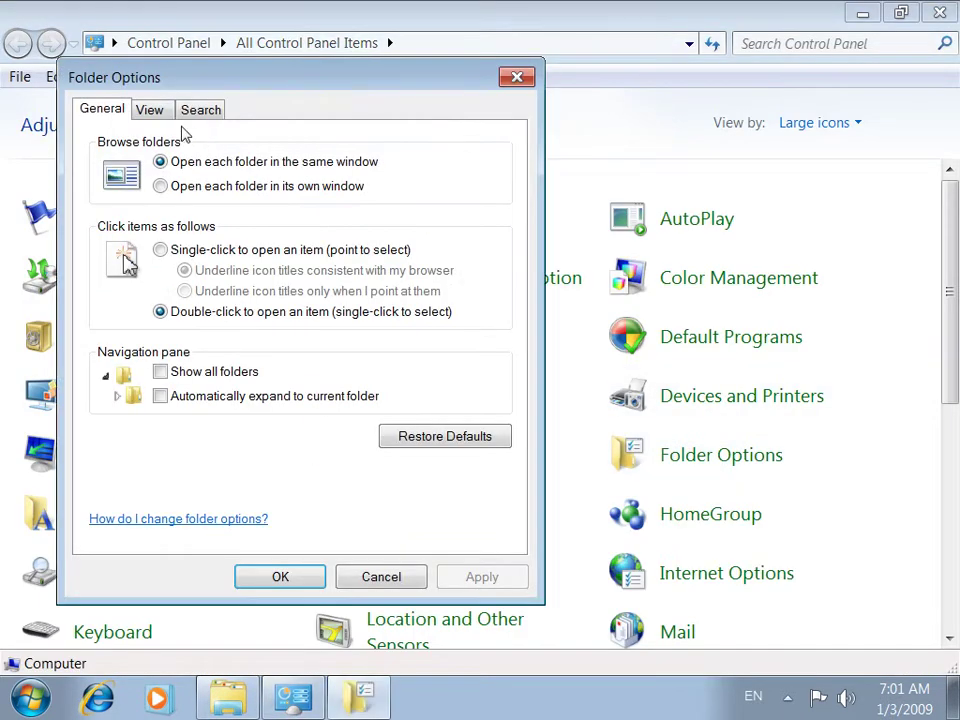
click(149, 110)
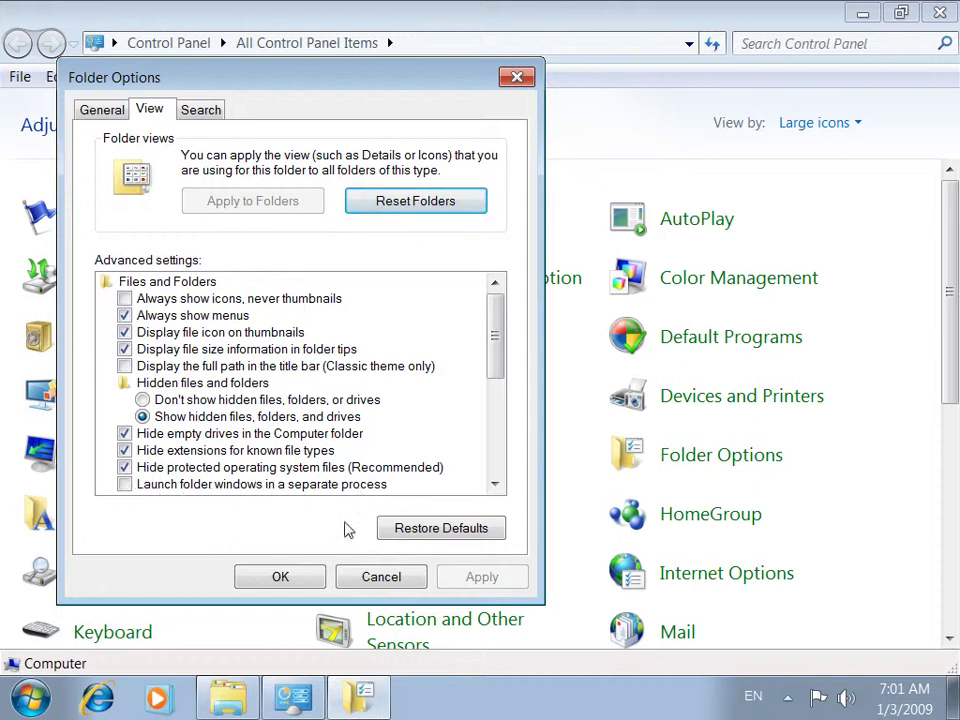
click(246, 486)
click(482, 577)
click(276, 578)
click(940, 12)
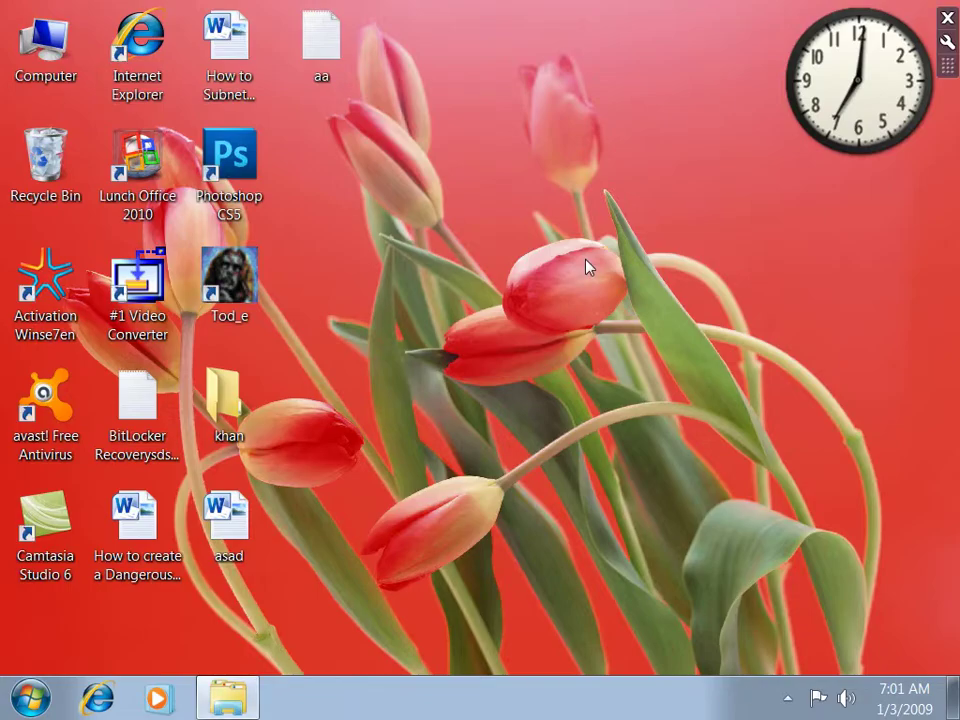
Open the Documents library and look through its files
click(30, 698)
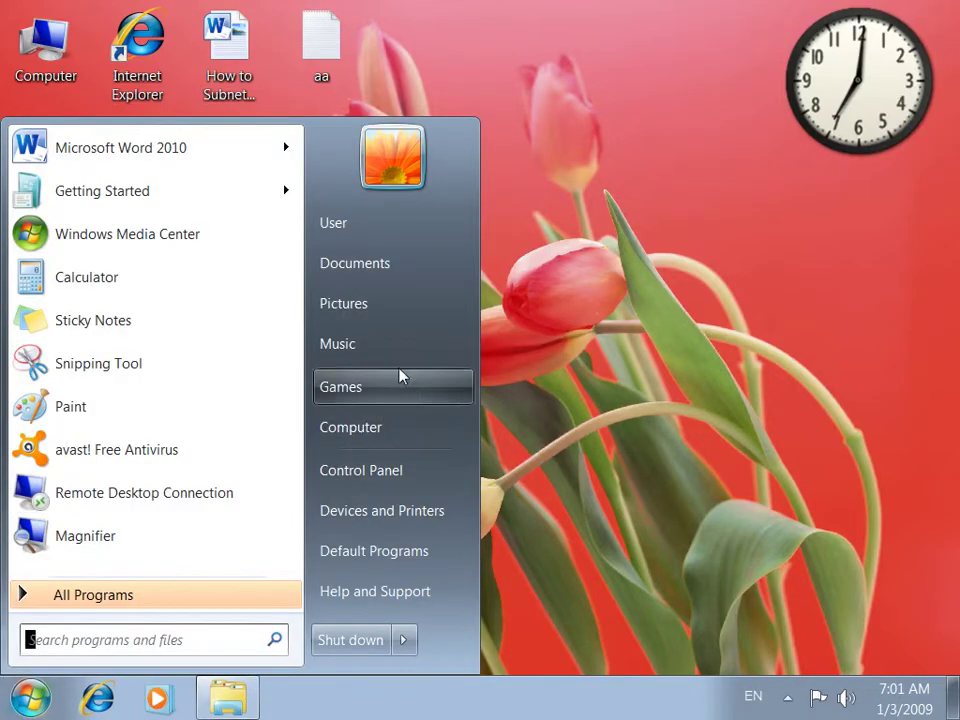
click(414, 279)
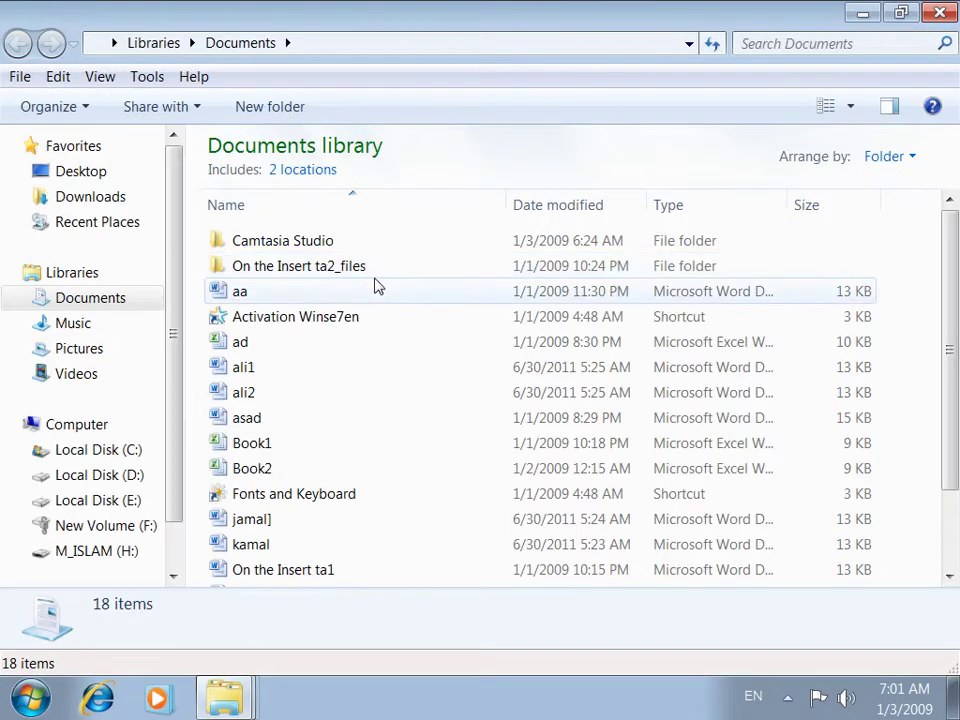
scroll(313, 306, down, 2)
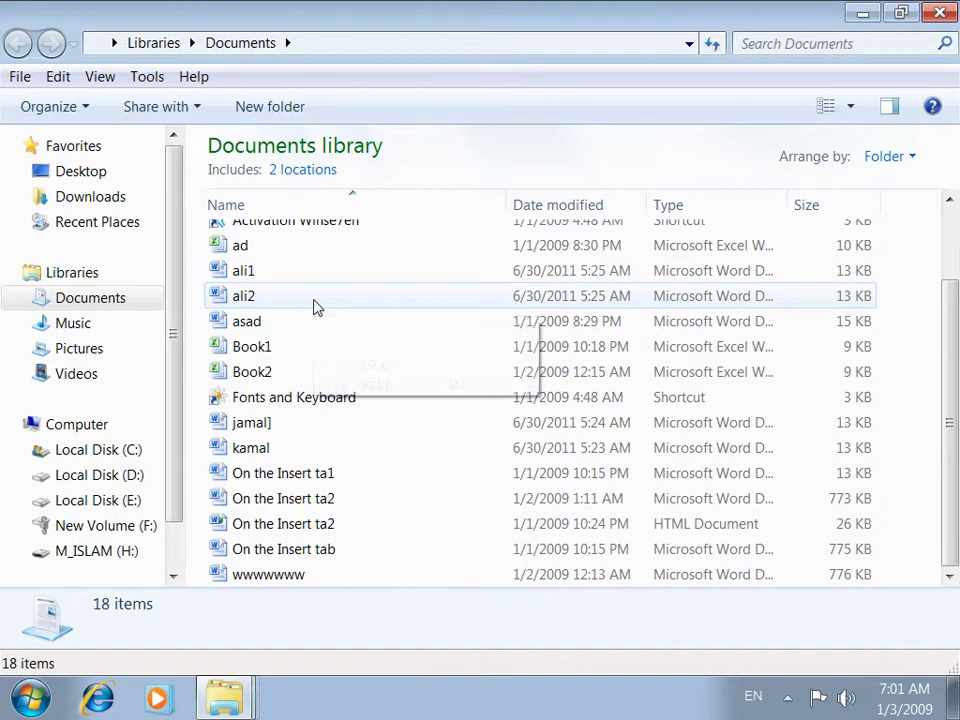
scroll(313, 306, up, 2)
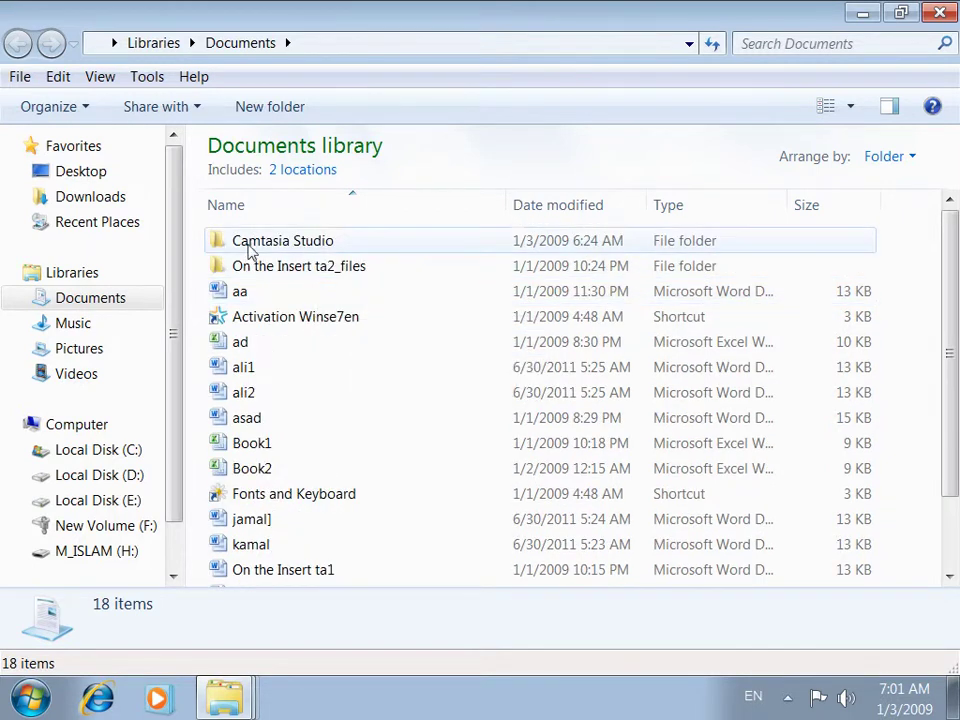
View the Sample Pictures folder in the Pictures library, and return to the desktop
click(100, 350)
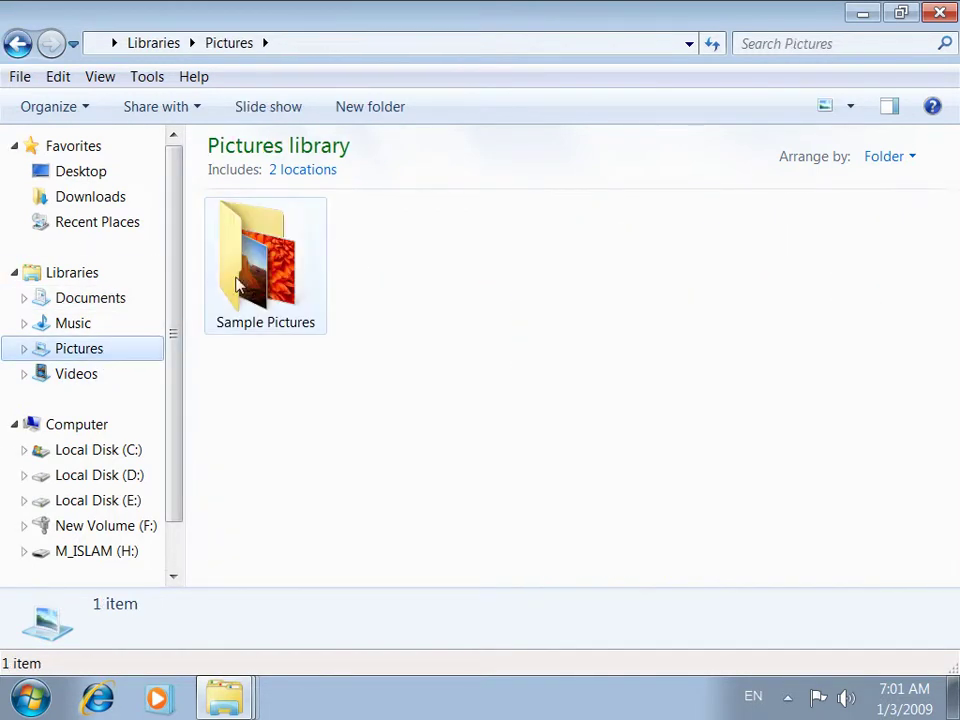
double_click(250, 275)
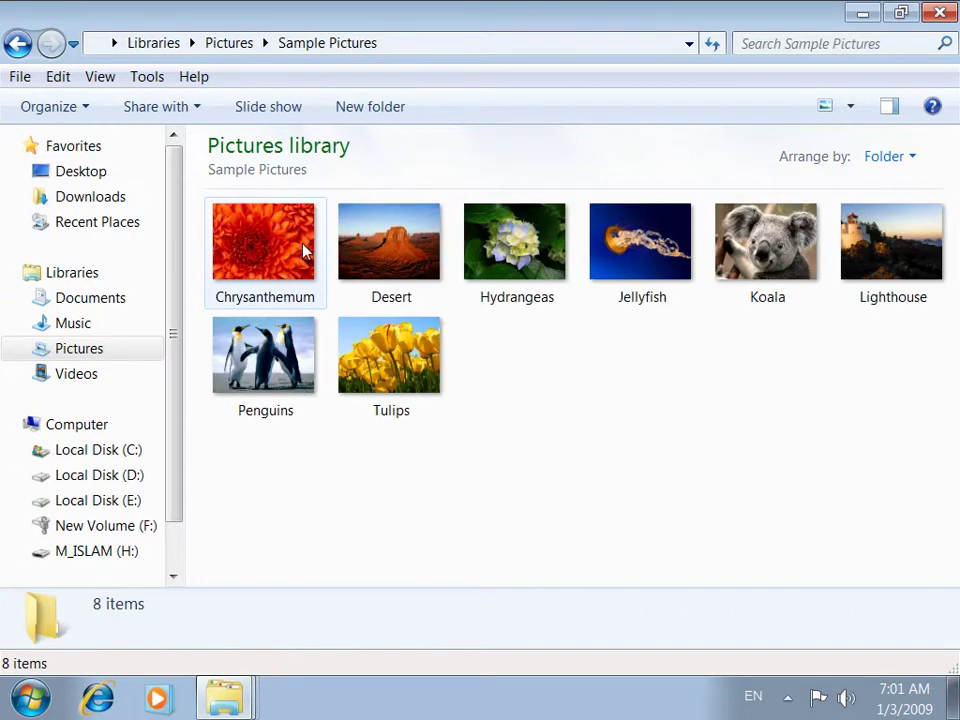
click(18, 44)
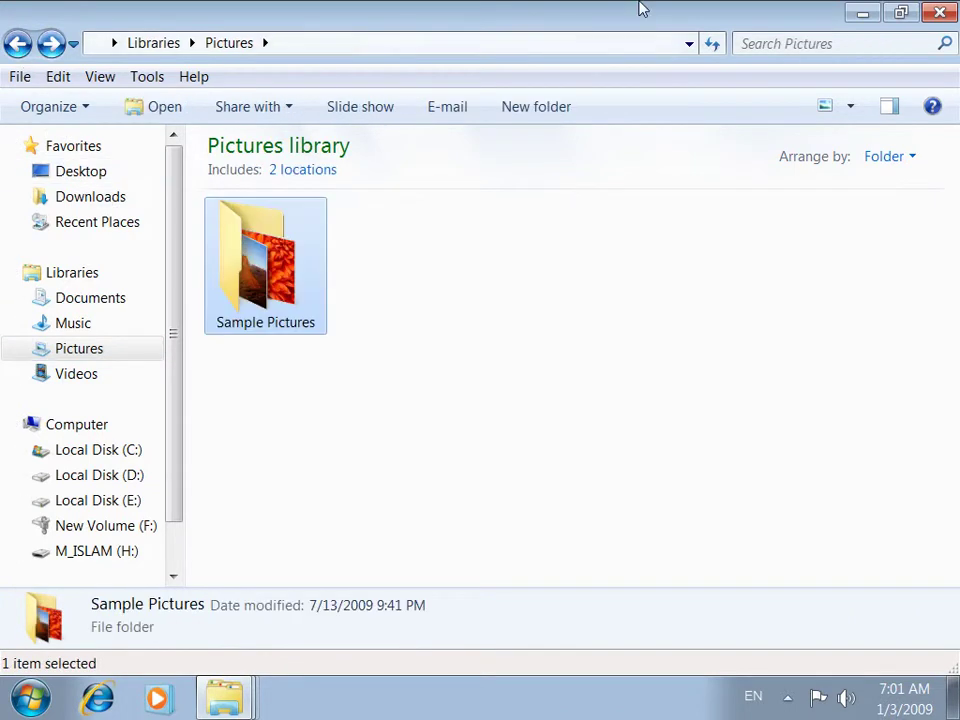
click(20, 46)
key(super+d)
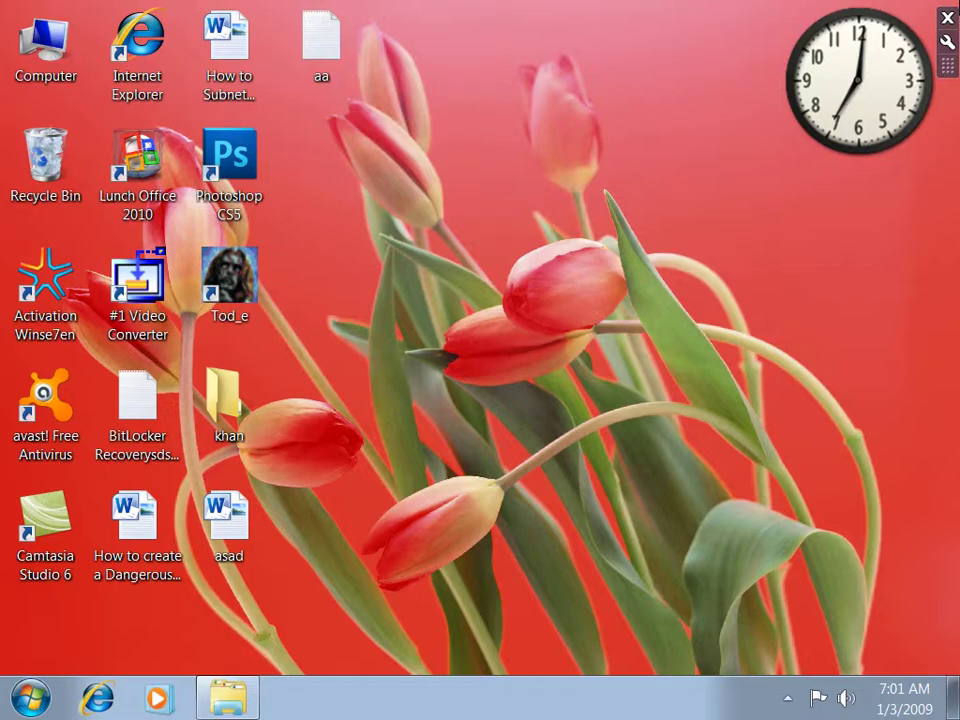
Open Local Disk (C:) through Computer, and look through its Program Files and Windows folders
double_click(86, 55)
click(374, 209)
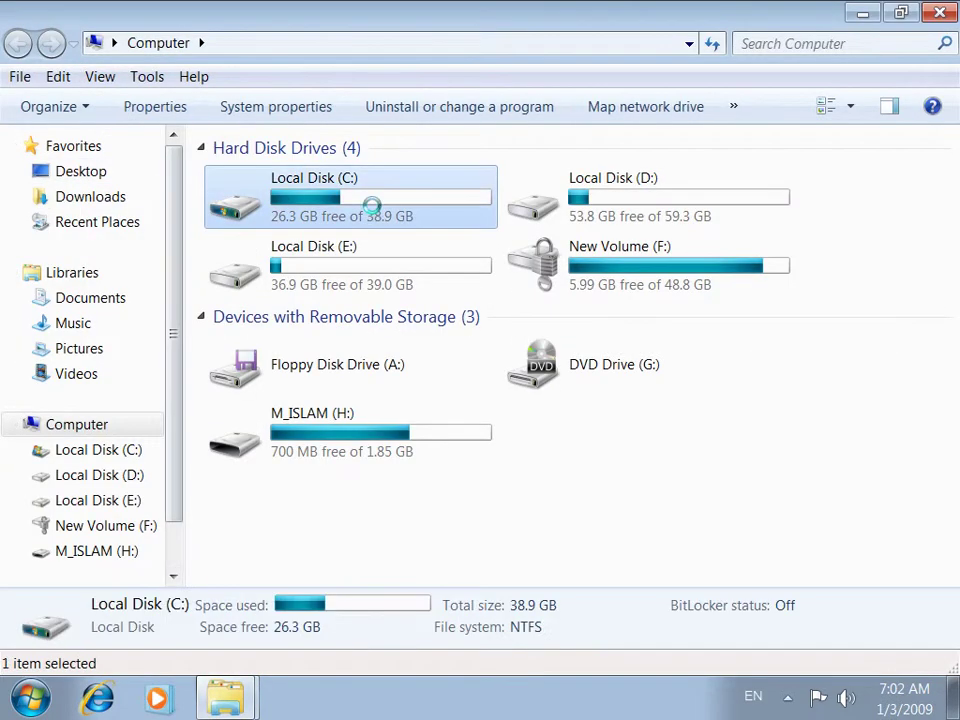
double_click(372, 205)
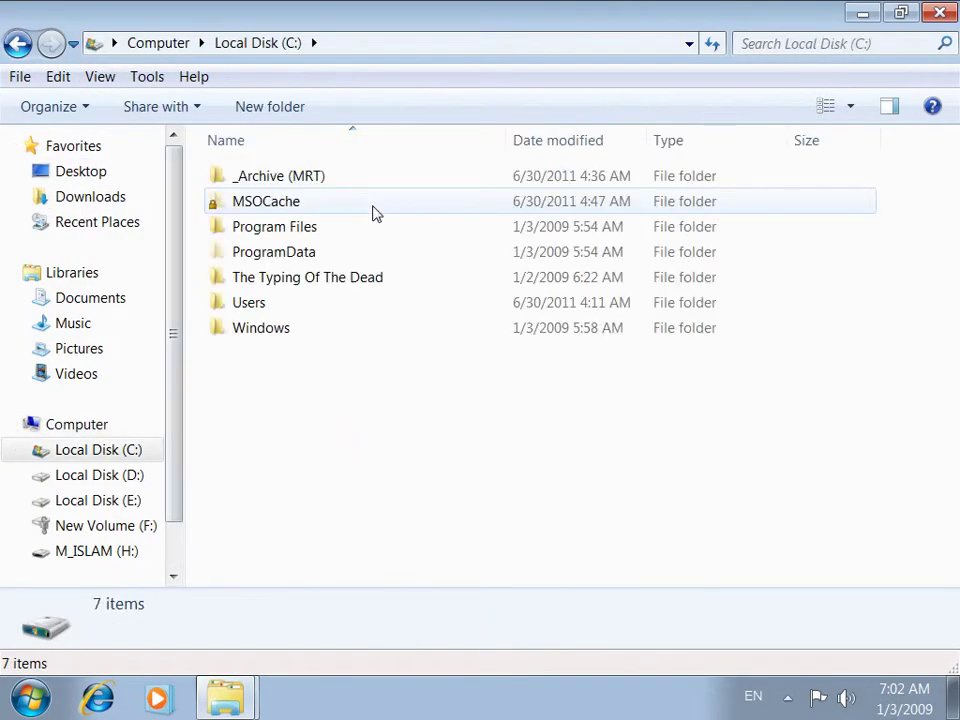
double_click(296, 226)
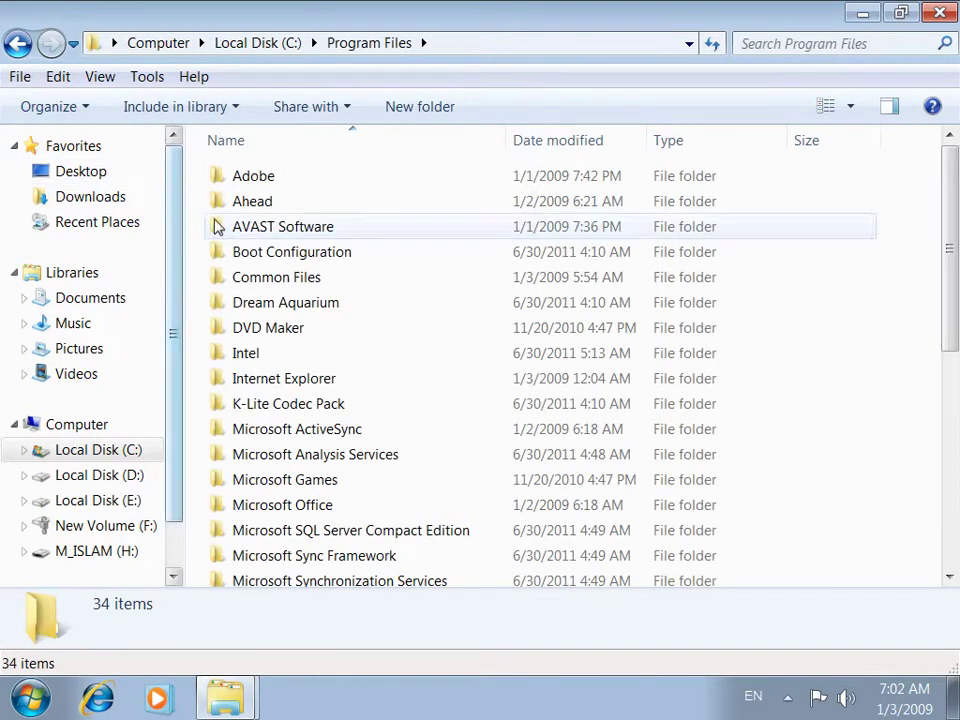
click(15, 45)
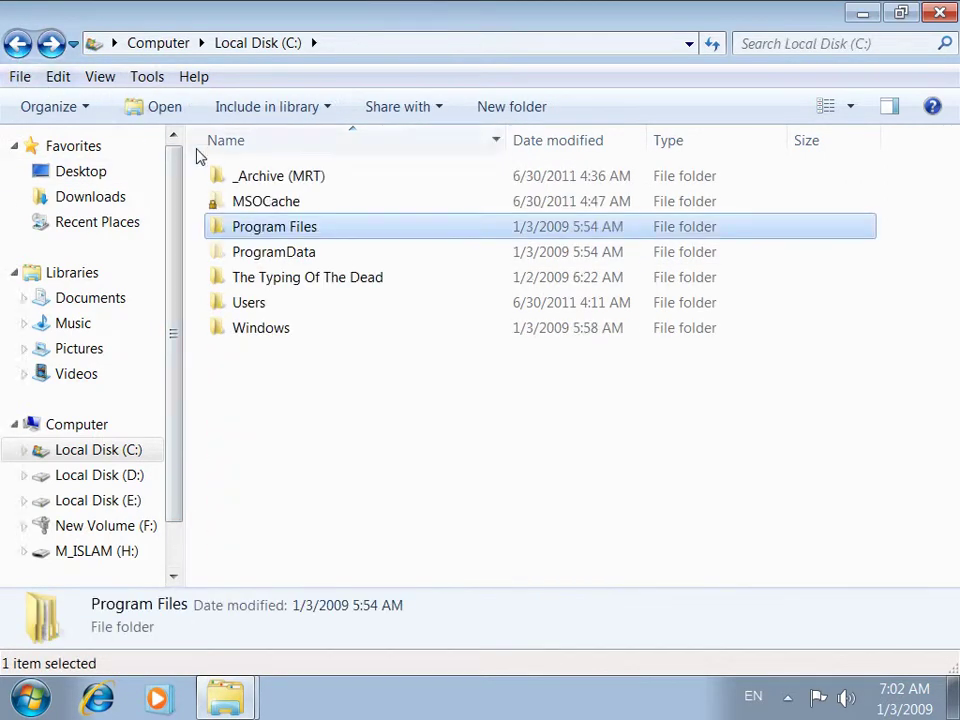
double_click(285, 330)
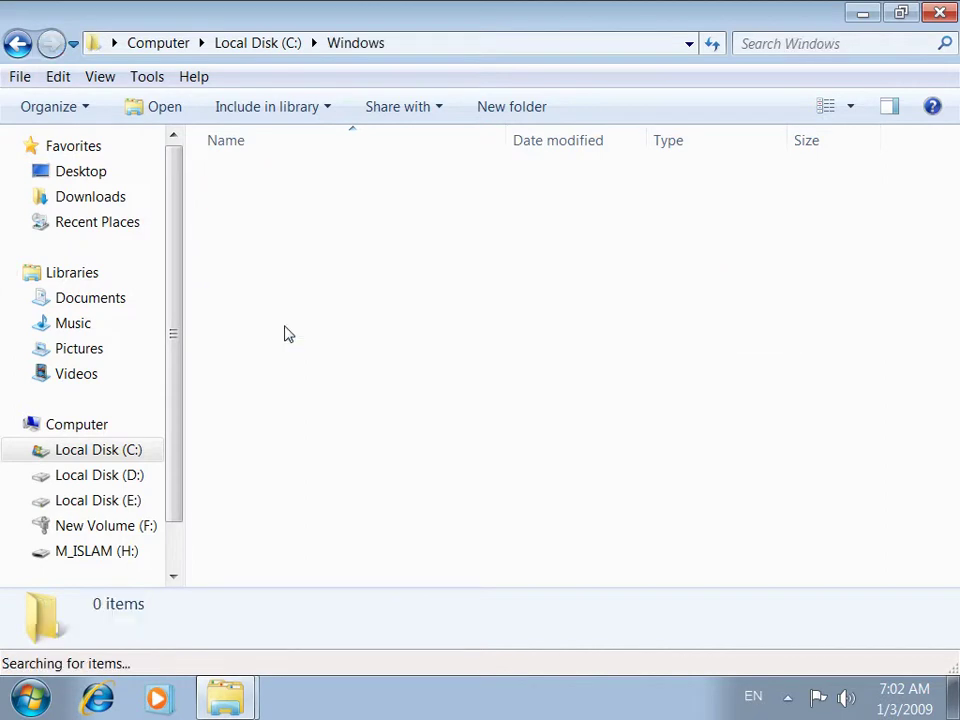
click(18, 44)
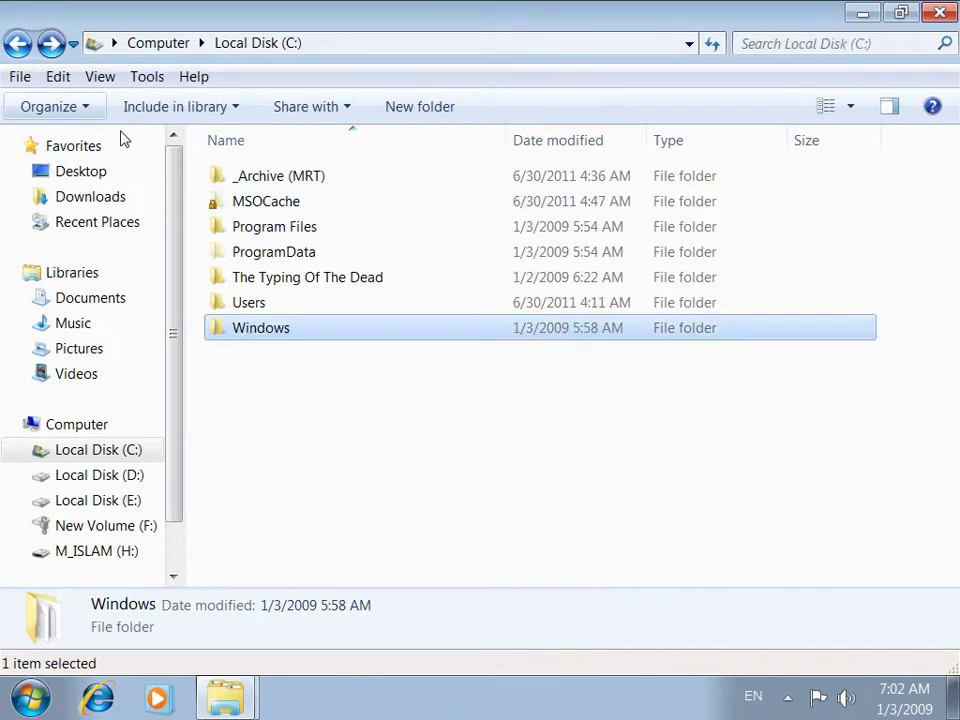
double_click(291, 226)
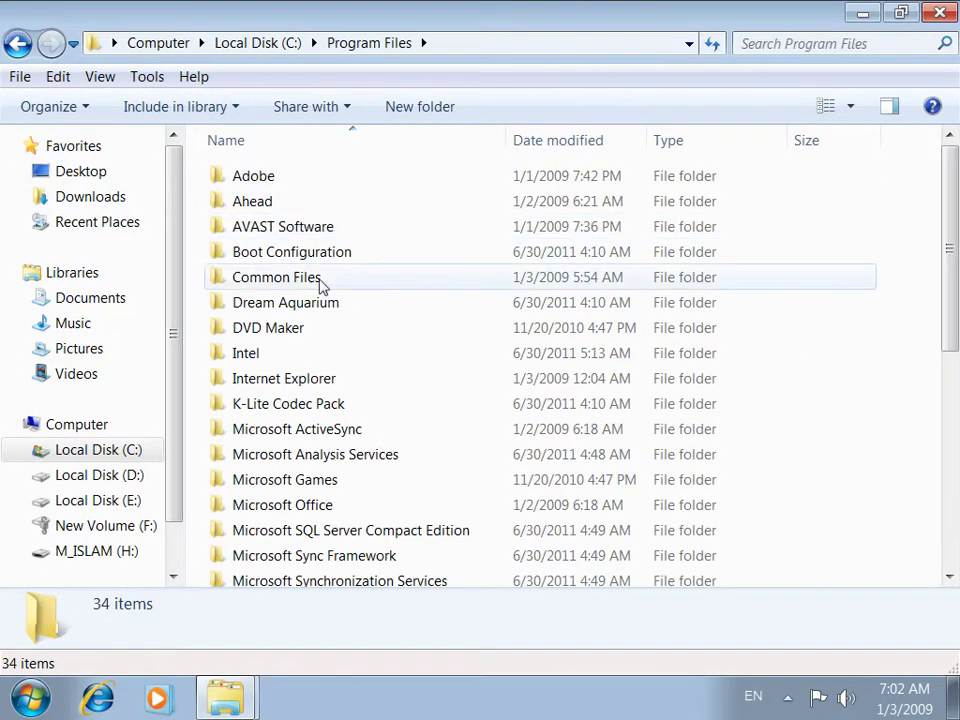
scroll(358, 405, down, 6)
scroll(360, 401, up, 6)
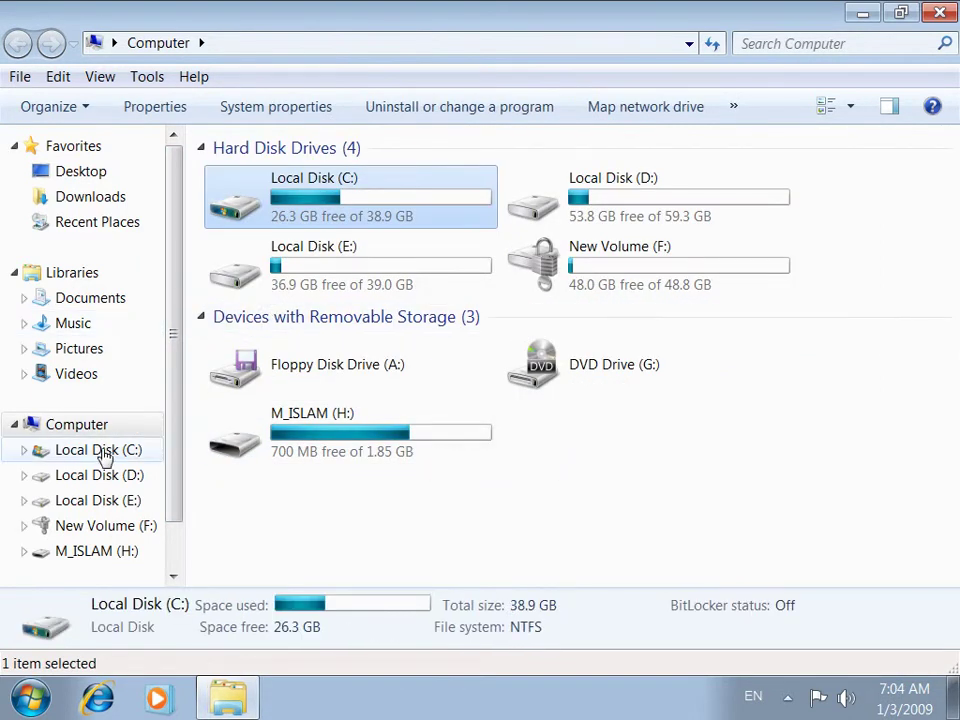
View the contents of the Public folder inside Users on Local Disk (C:)
click(105, 452)
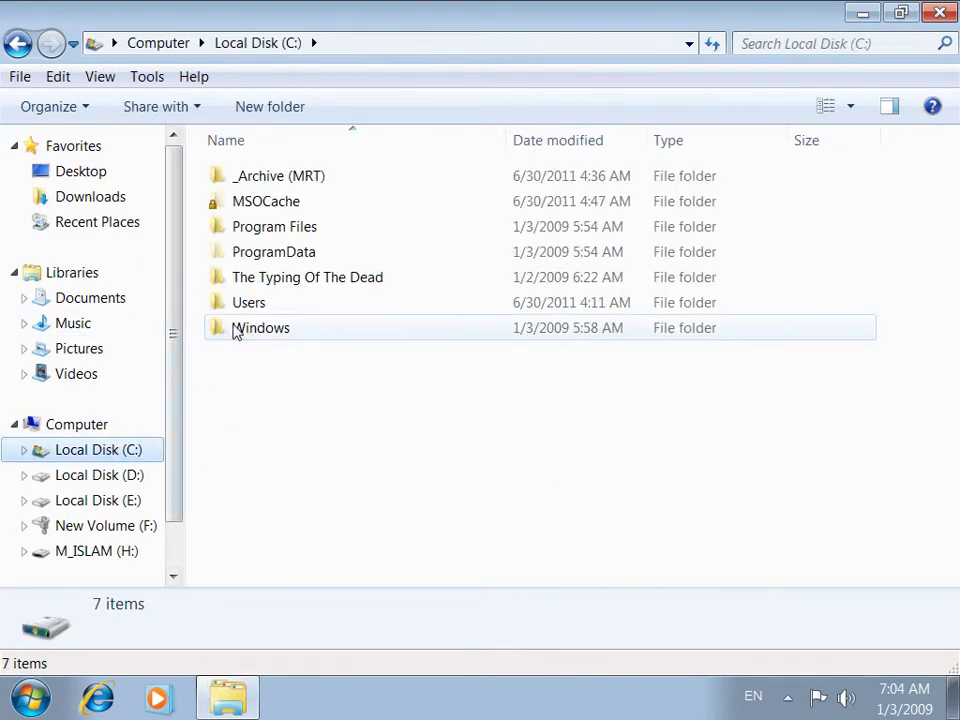
double_click(245, 305)
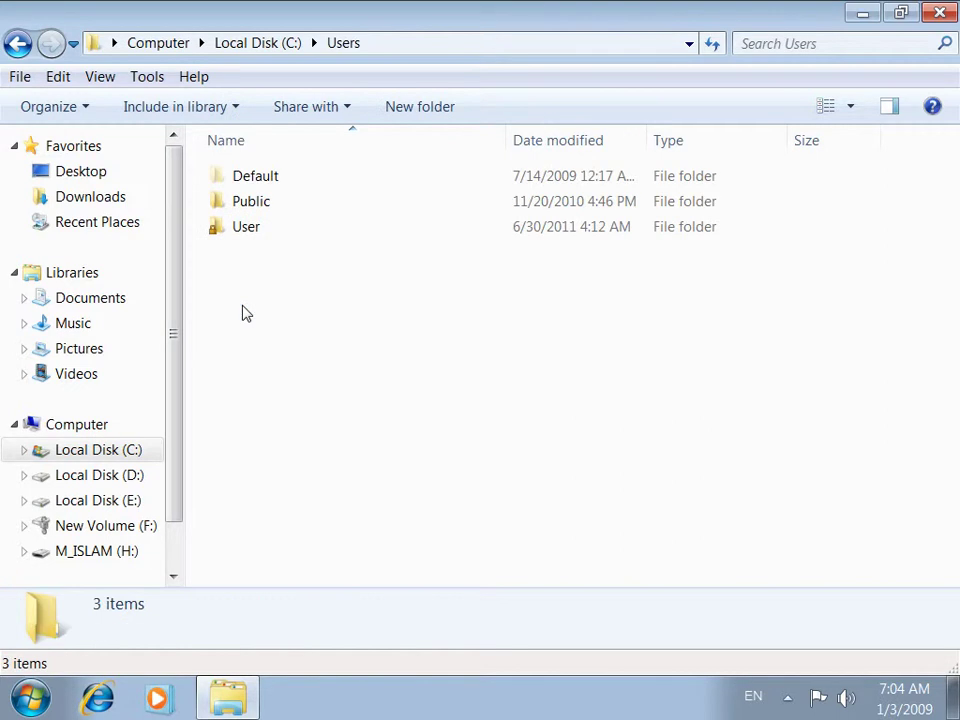
double_click(252, 203)
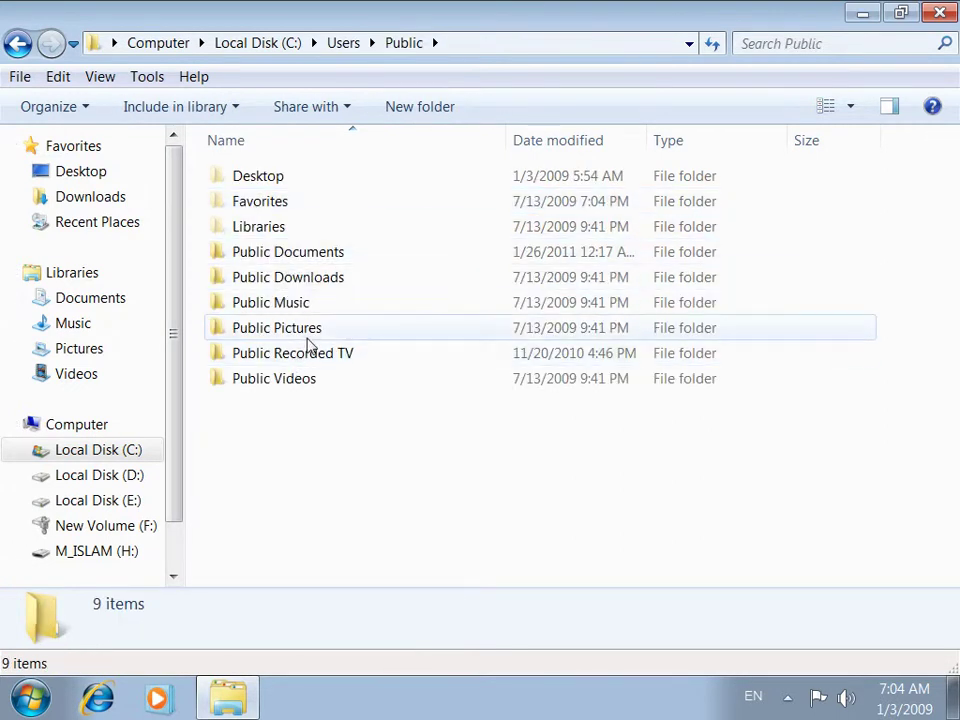
mouse_move(308, 341)
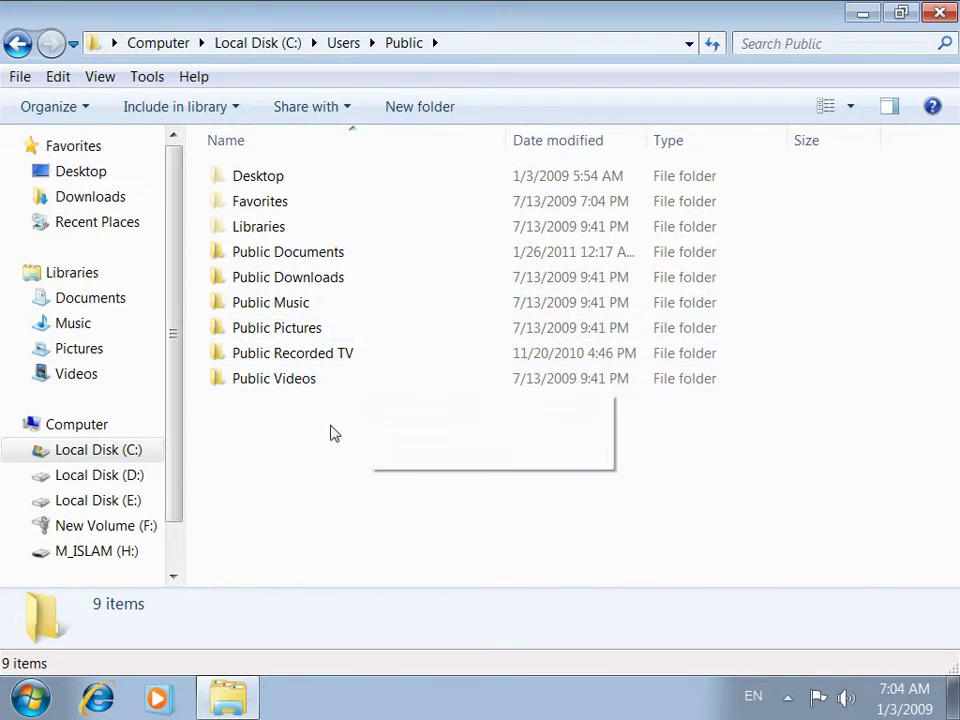
View the Public Documents folder, and open the Sample Pictures folder inside Public Pictures
double_click(288, 260)
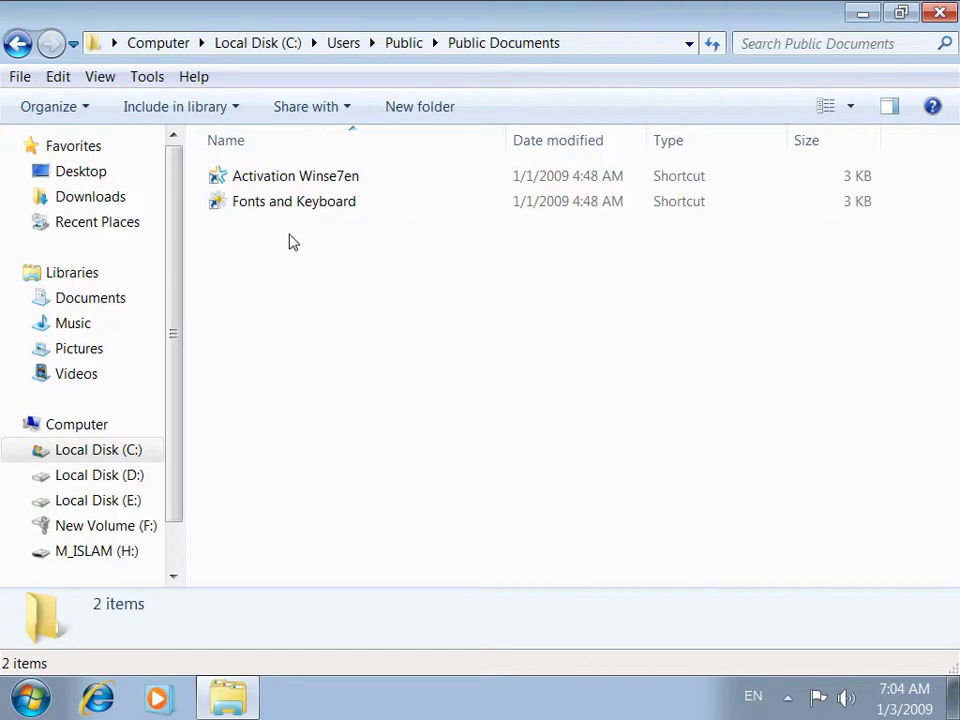
click(18, 43)
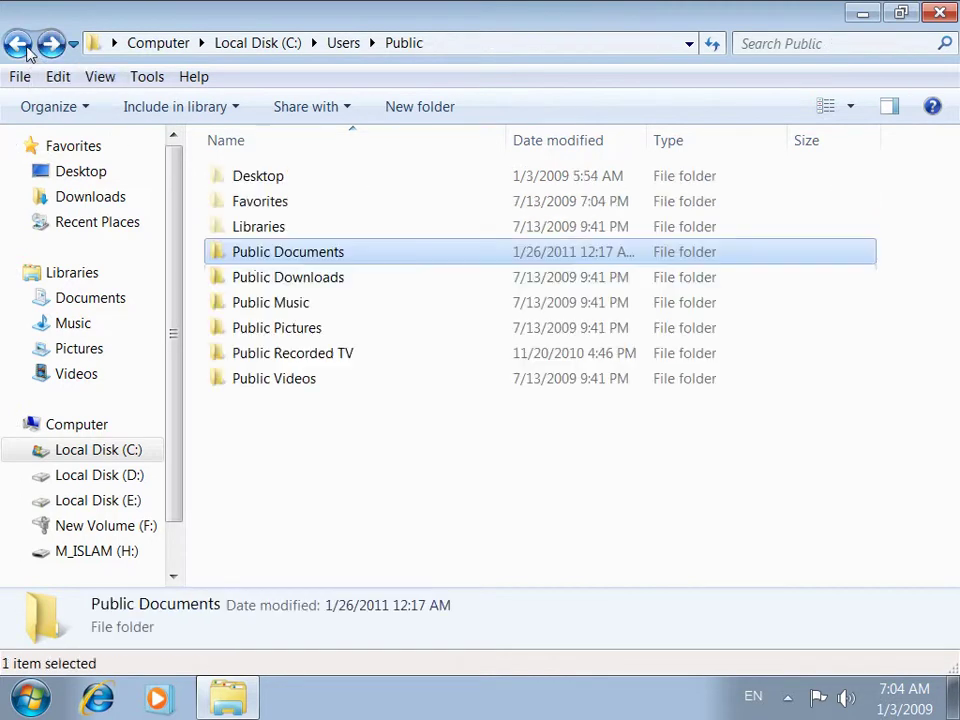
double_click(291, 336)
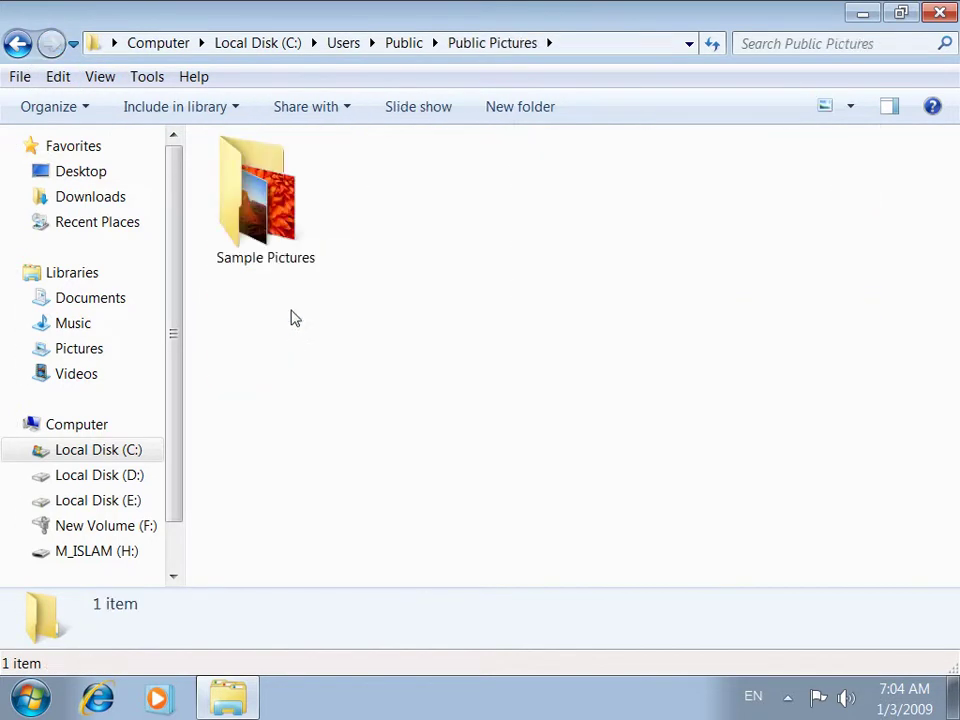
double_click(291, 224)
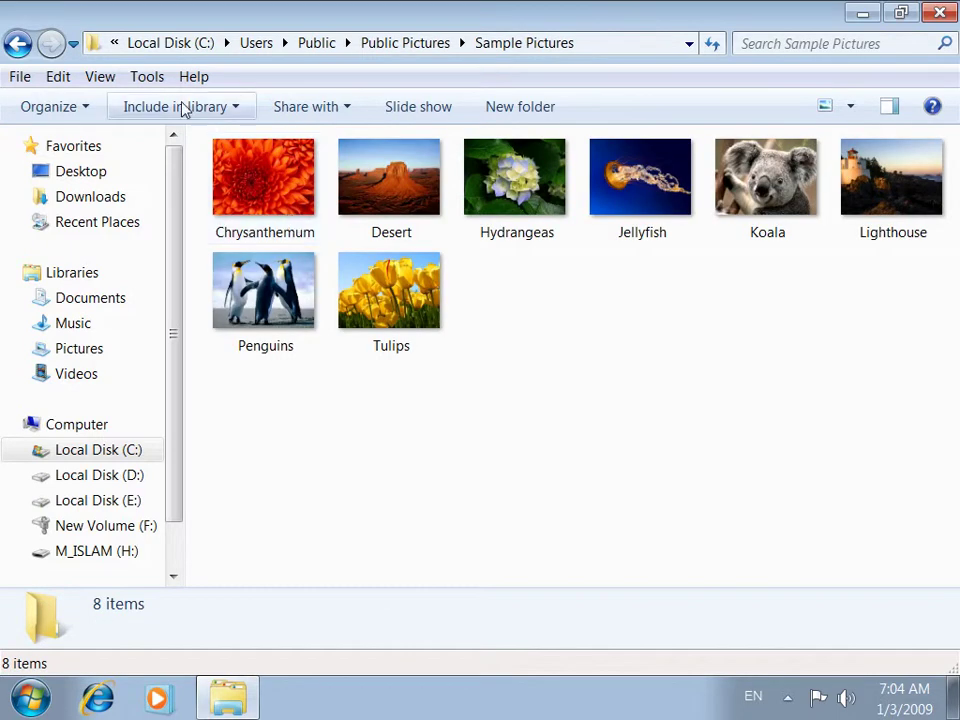
Enable launching folder windows in a separate process in Folder Options, apply the change, and close the folder window
click(147, 76)
click(177, 180)
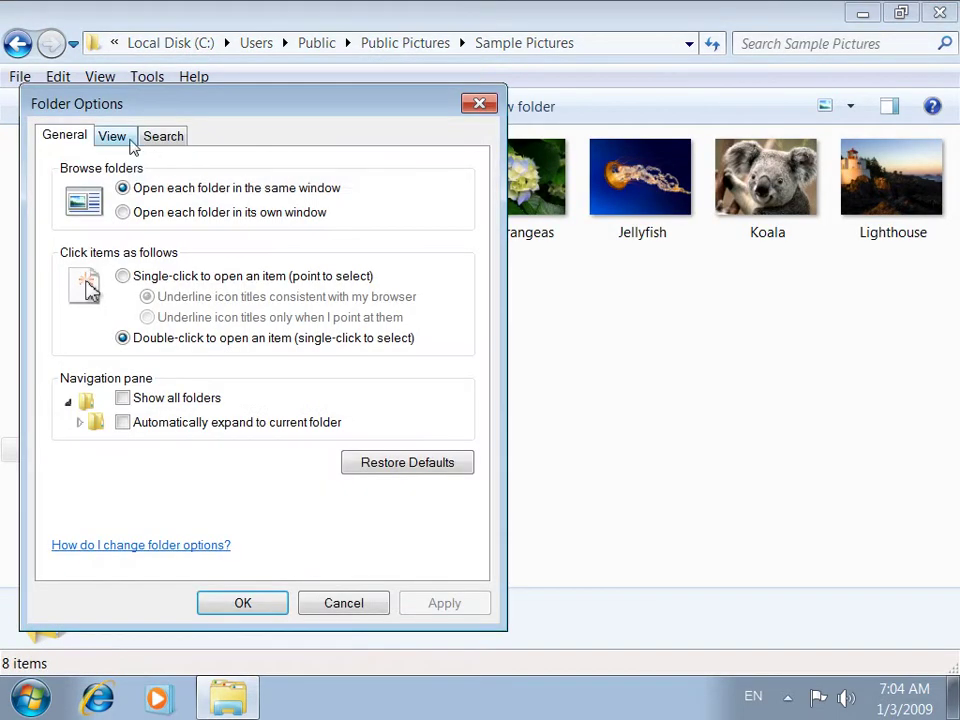
click(111, 138)
click(124, 512)
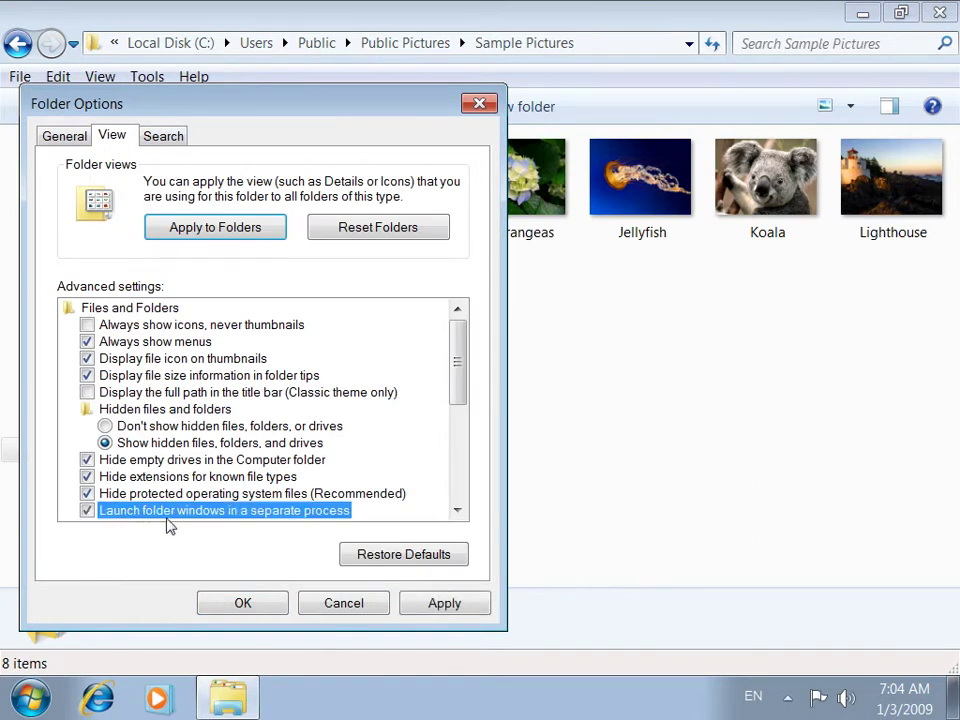
click(400, 605)
click(221, 605)
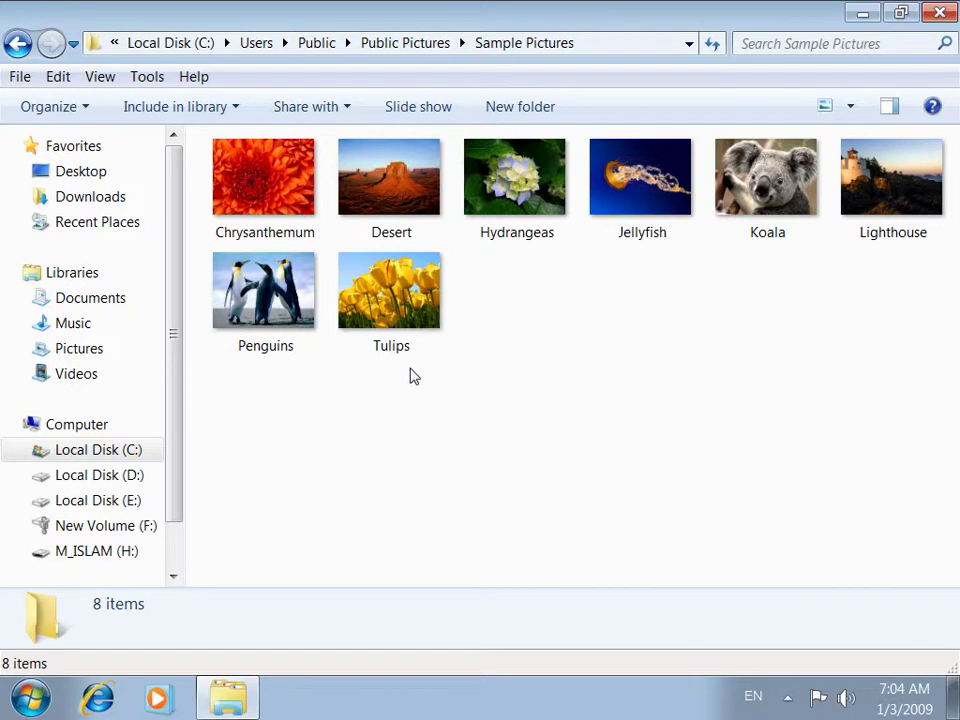
click(944, 14)
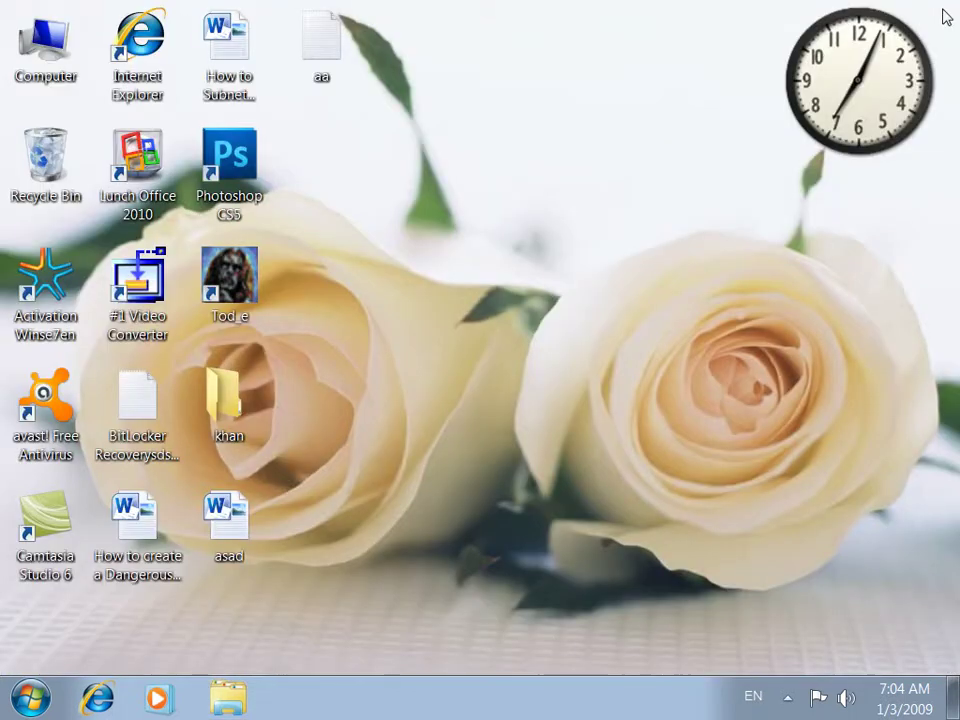
Open Control Panel, view the HomeGroup page, and return to All Control Panel Items
key(super)
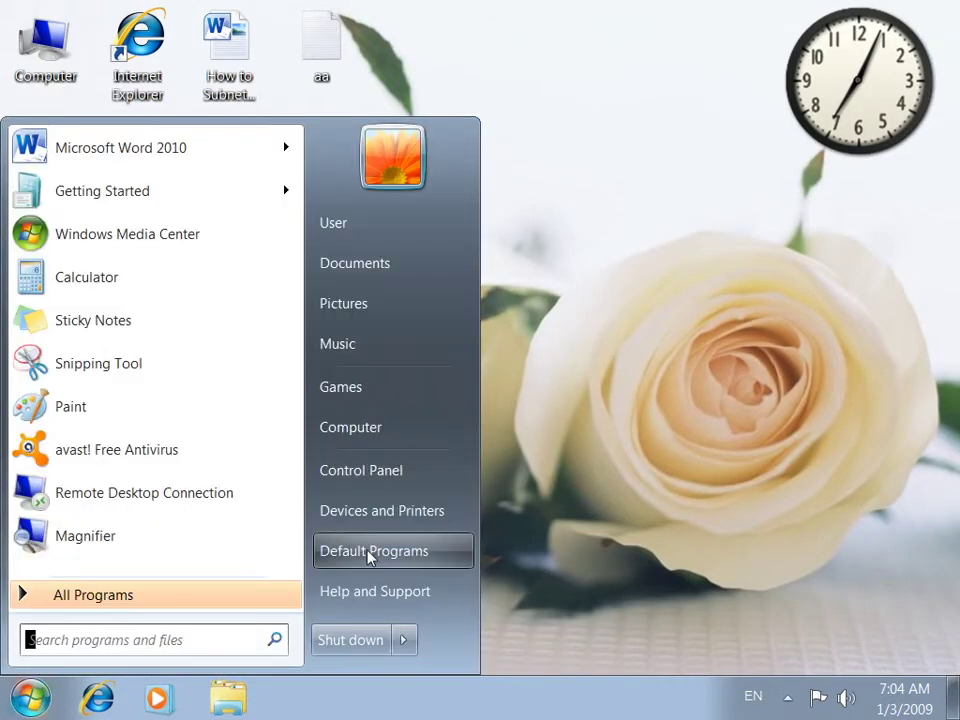
click(418, 485)
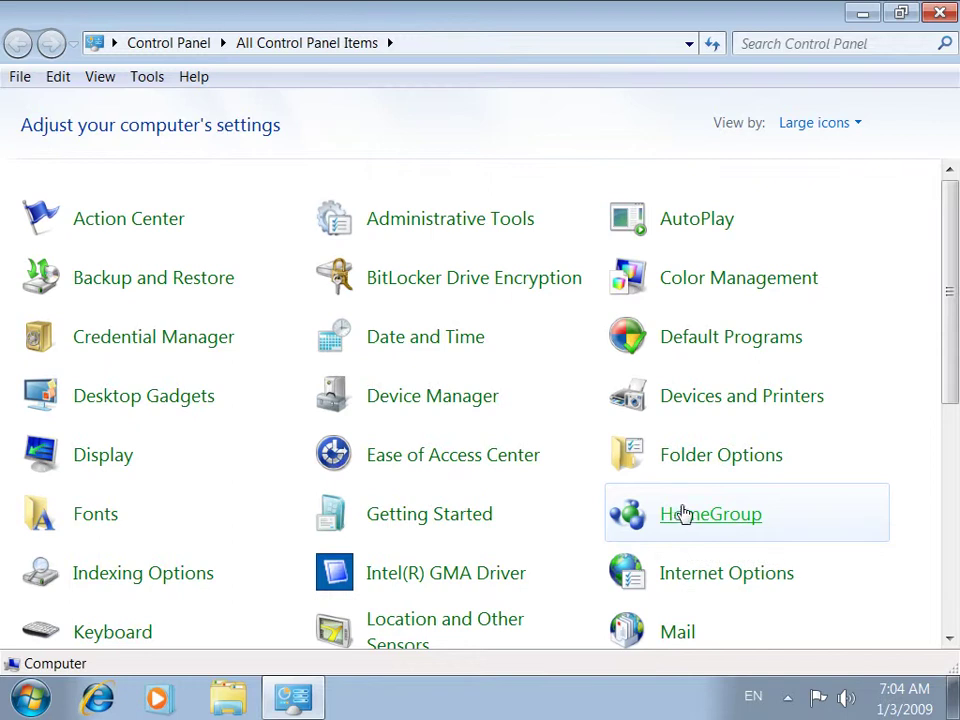
click(682, 513)
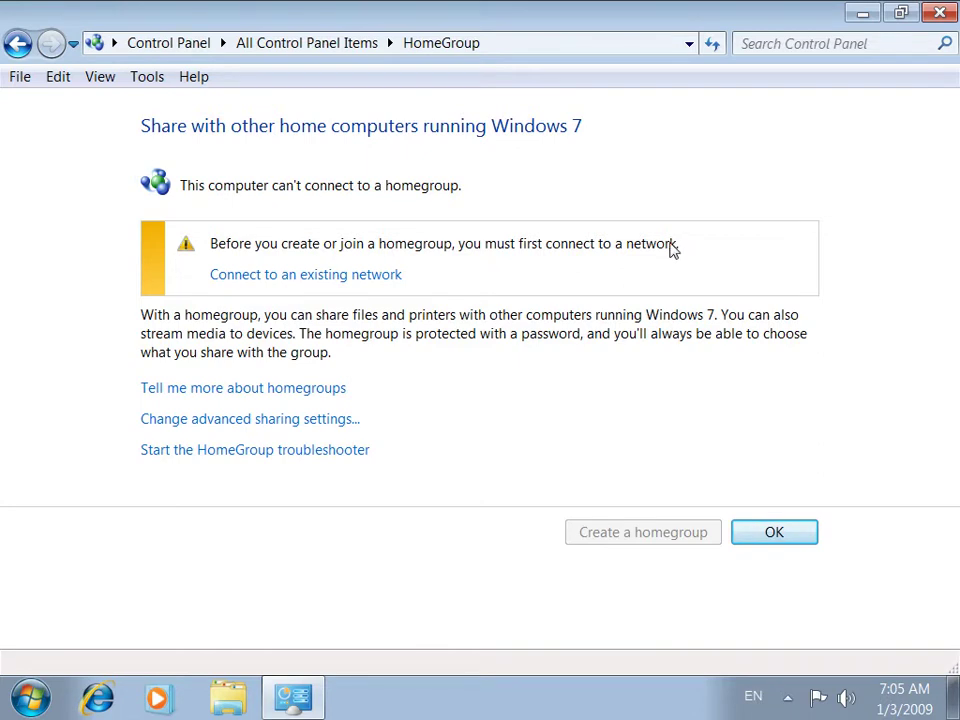
click(17, 43)
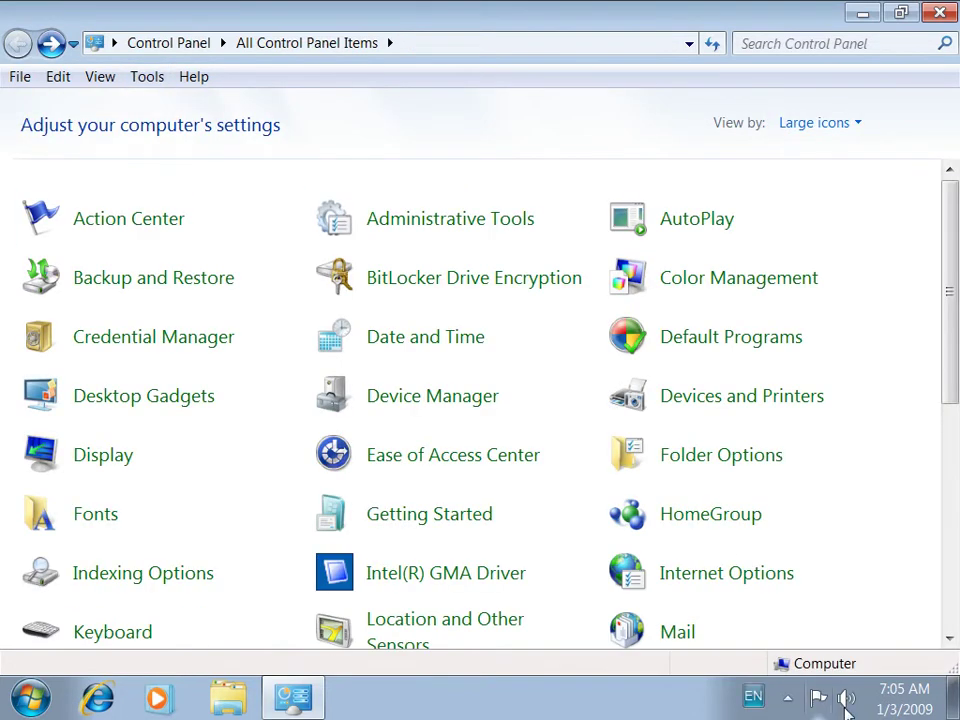